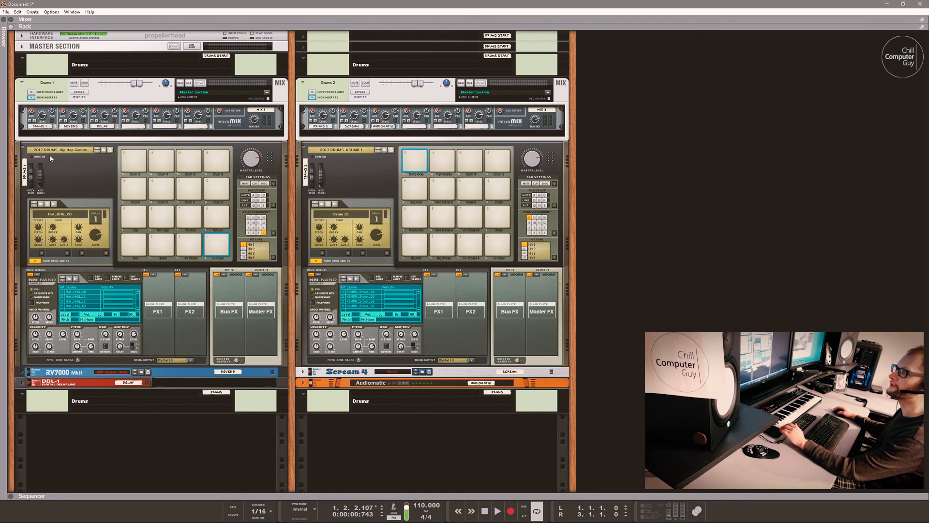
# Select the drum device with the 2017 DRUMS_Hip Hop Genius kit and audition its Kick pad.
pyautogui.click(27, 144)
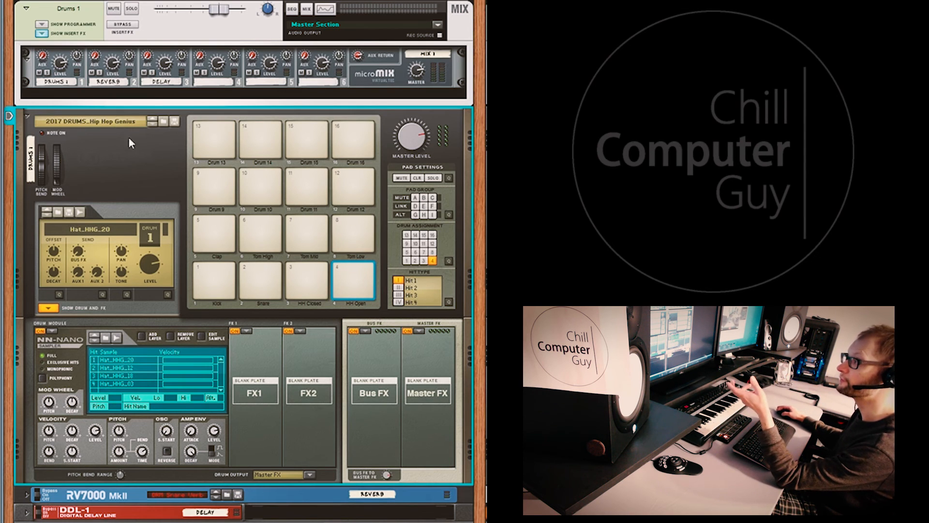
pyautogui.click(215, 274)
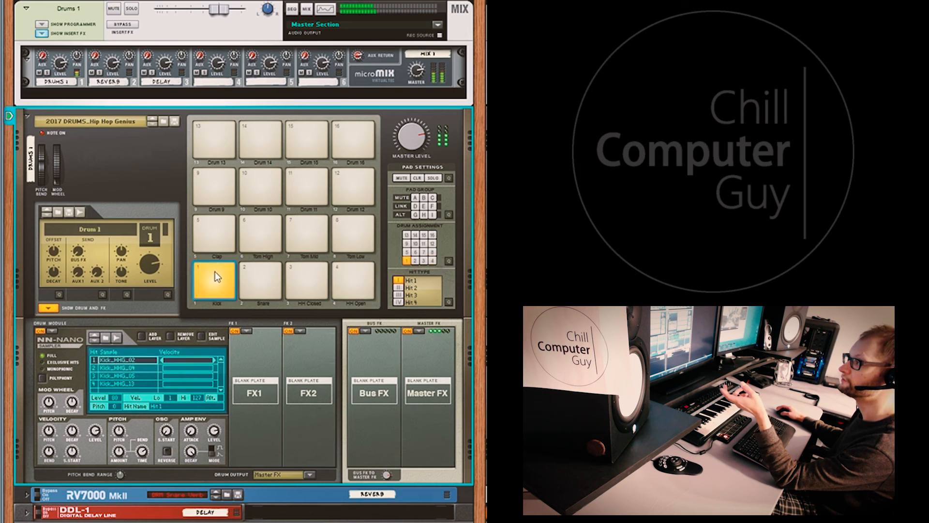
pyautogui.click(223, 272)
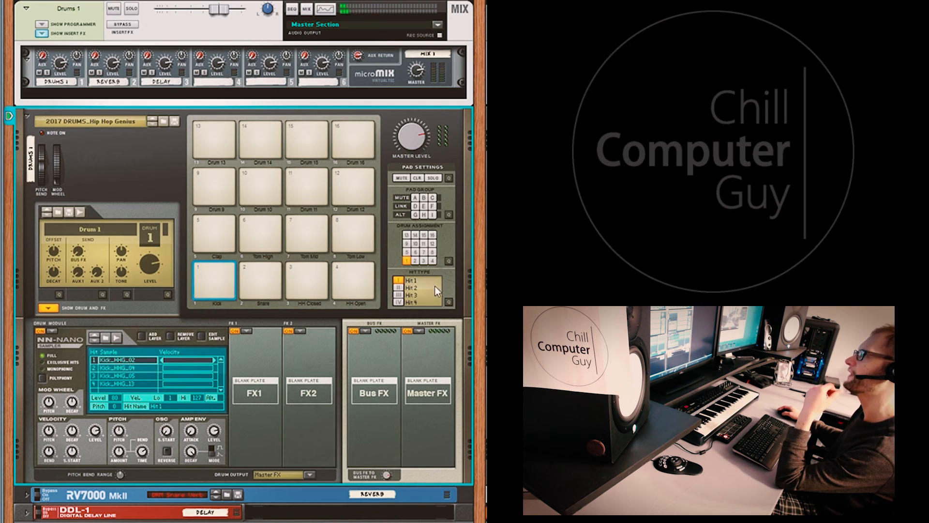
# Cycle the Kick pad through Hit 2, Hit 3 and Hit 4 in the hit assignment quick edit and leave it on Hit 3.
pyautogui.click(450, 302)
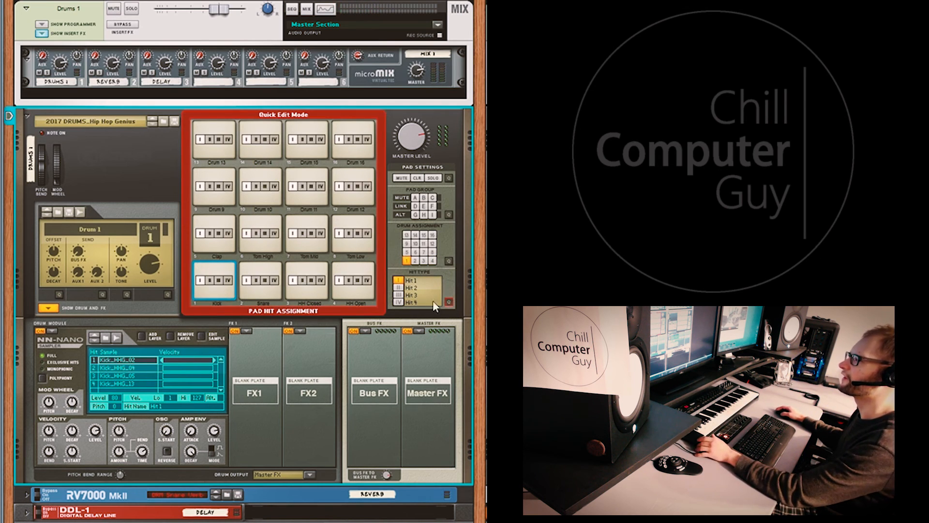
pyautogui.click(210, 280)
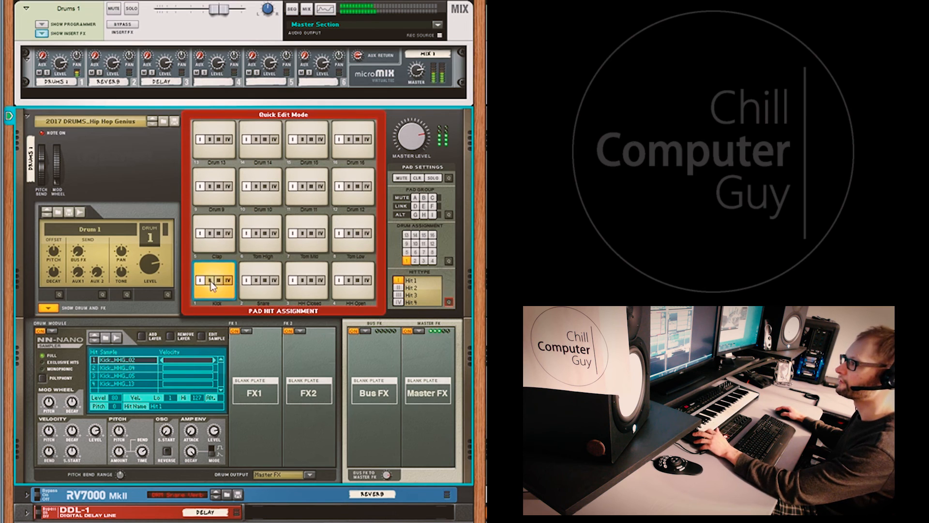
pyautogui.click(211, 281)
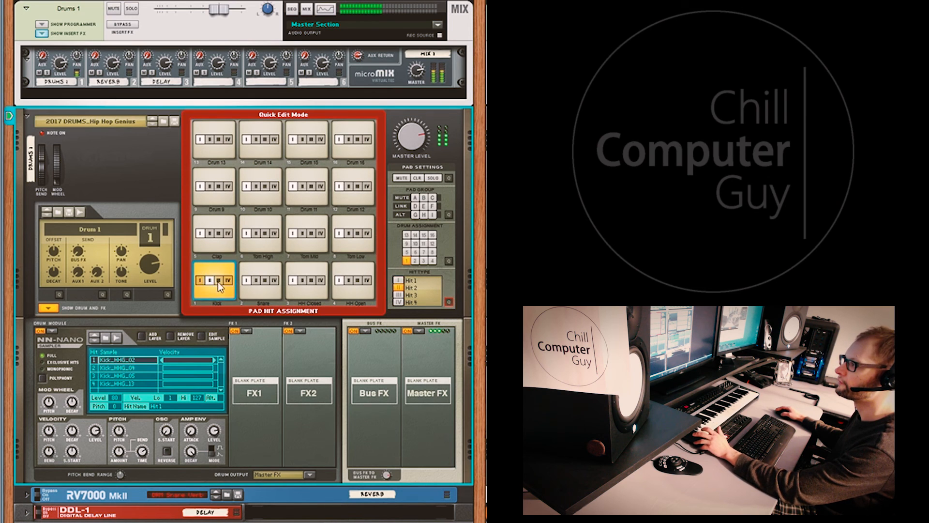
pyautogui.click(218, 282)
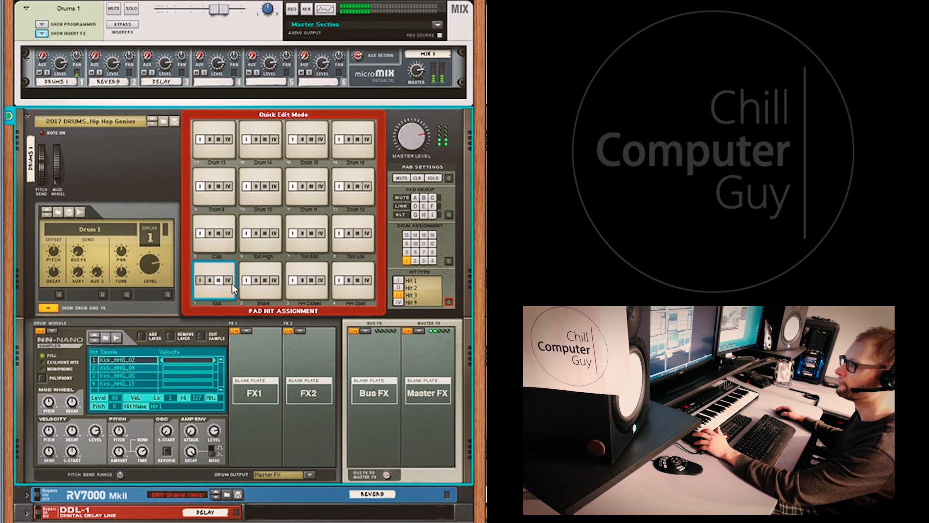
pyautogui.click(231, 281)
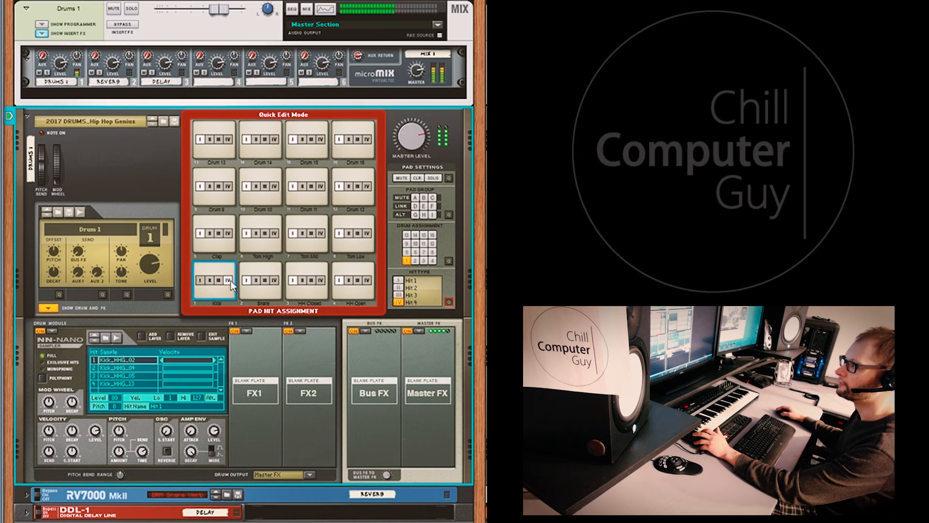
pyautogui.click(220, 281)
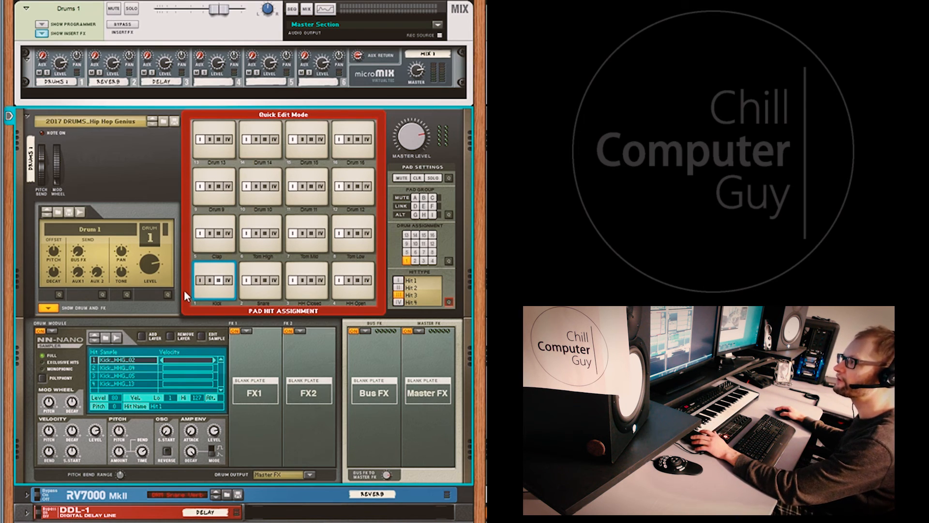
pyautogui.click(449, 302)
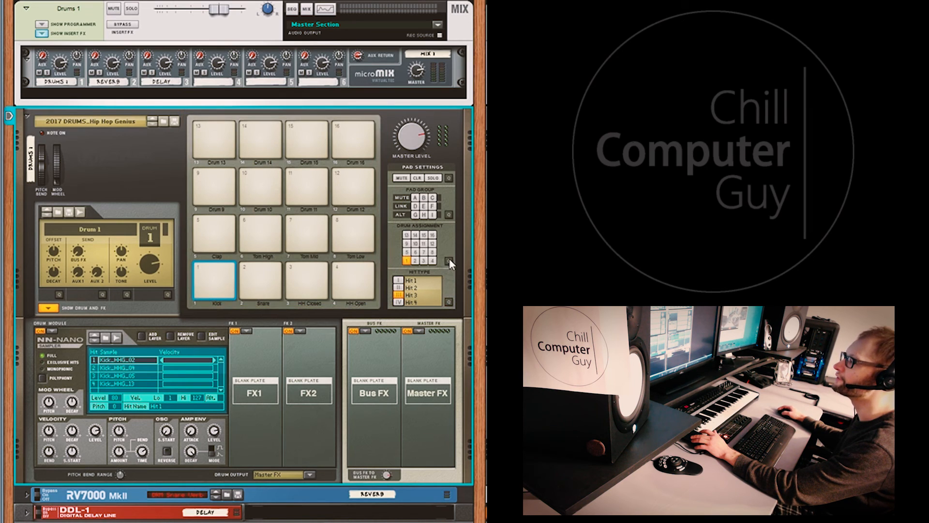
# Try other drums, including 5, 6 and 3, on the Kick pad in the drum assignment quick edit and reassign it to Drum 1.
pyautogui.click(449, 262)
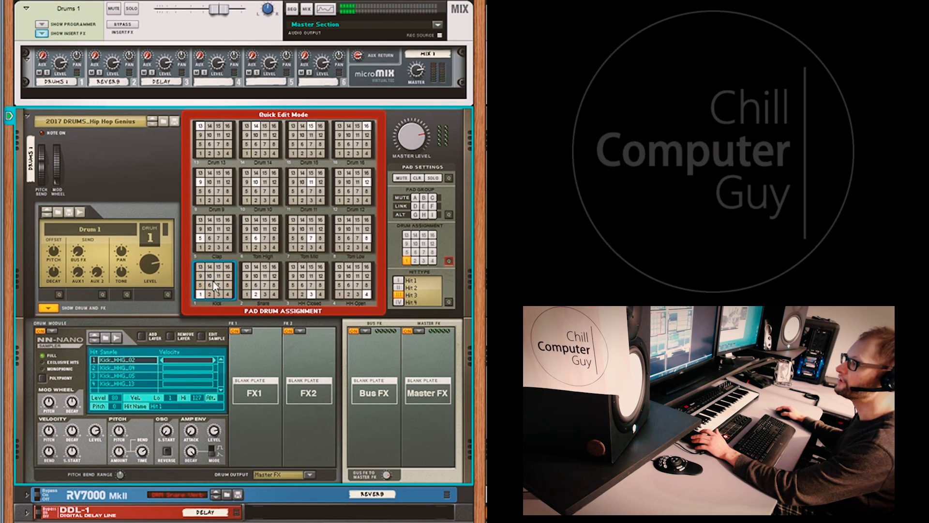
pyautogui.click(200, 285)
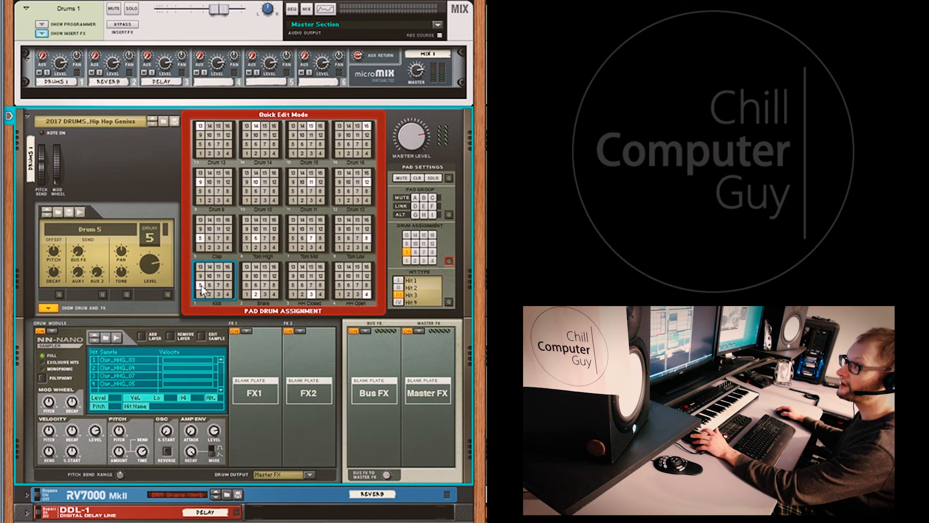
pyautogui.click(202, 286)
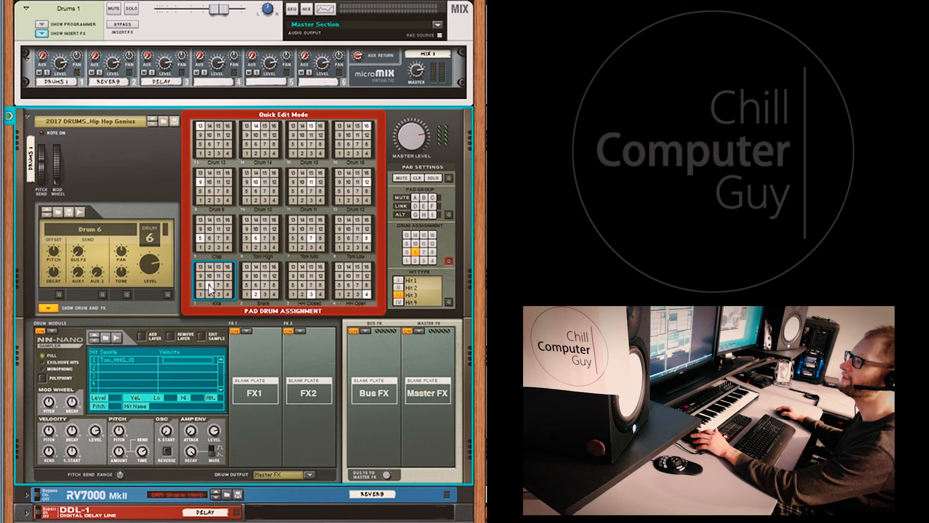
pyautogui.click(224, 294)
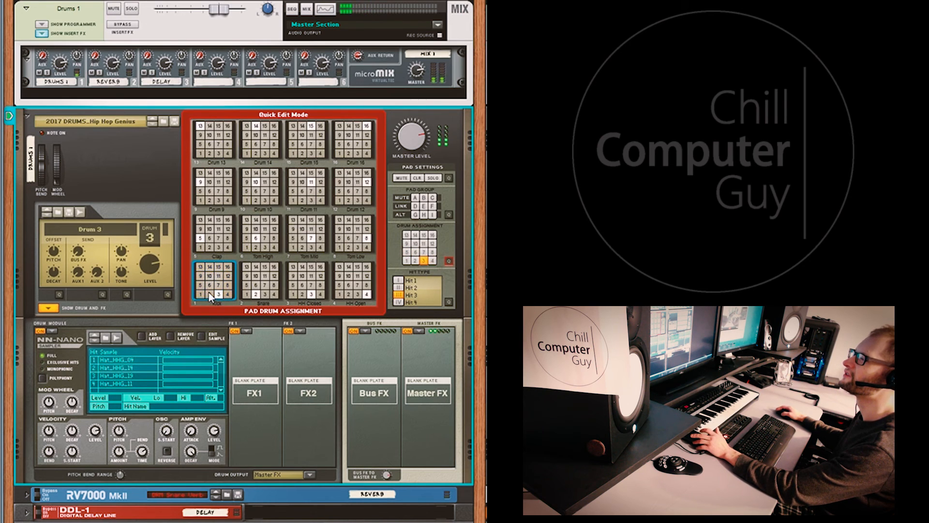
pyautogui.click(209, 294)
pyautogui.click(201, 294)
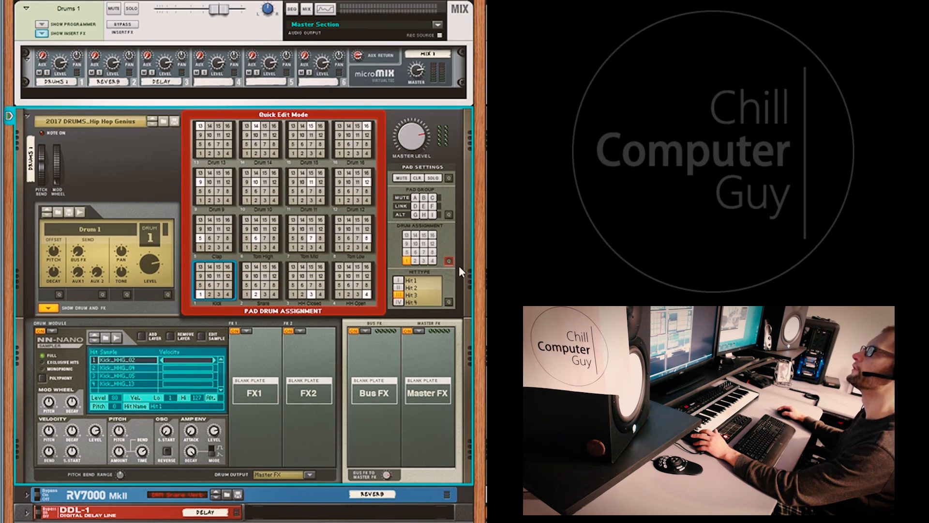
# Assign the Kick and Tom High pads to Alt group G in the pad groups quick edit, and replace it with Link group D.
pyautogui.click(448, 302)
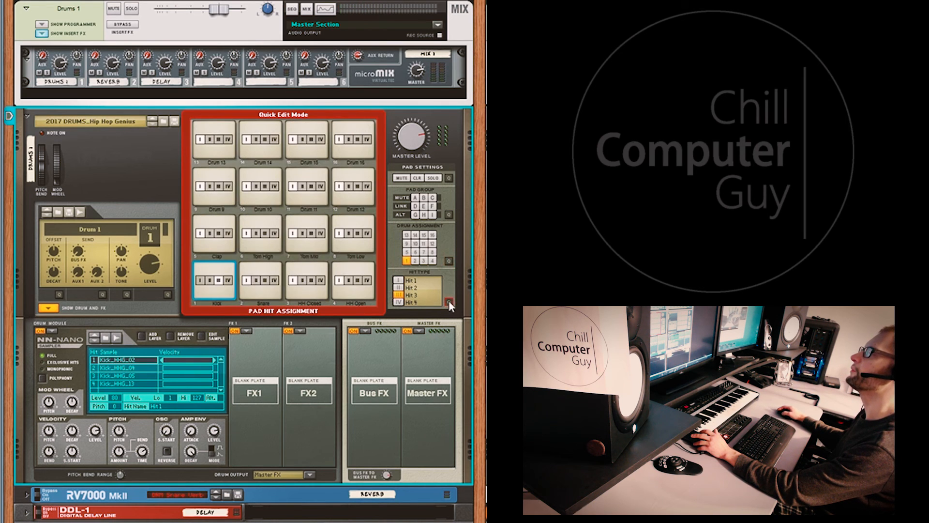
pyautogui.click(448, 261)
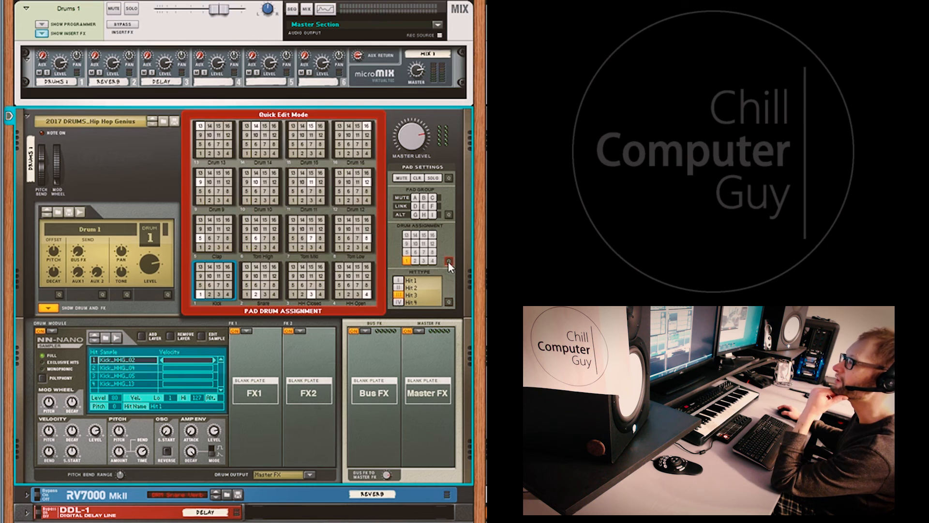
pyautogui.click(449, 262)
pyautogui.click(450, 214)
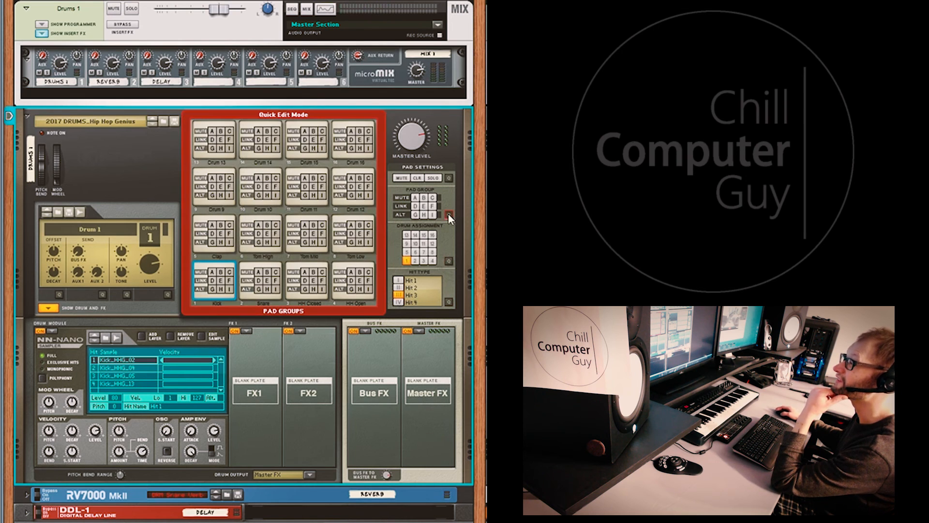
pyautogui.click(213, 290)
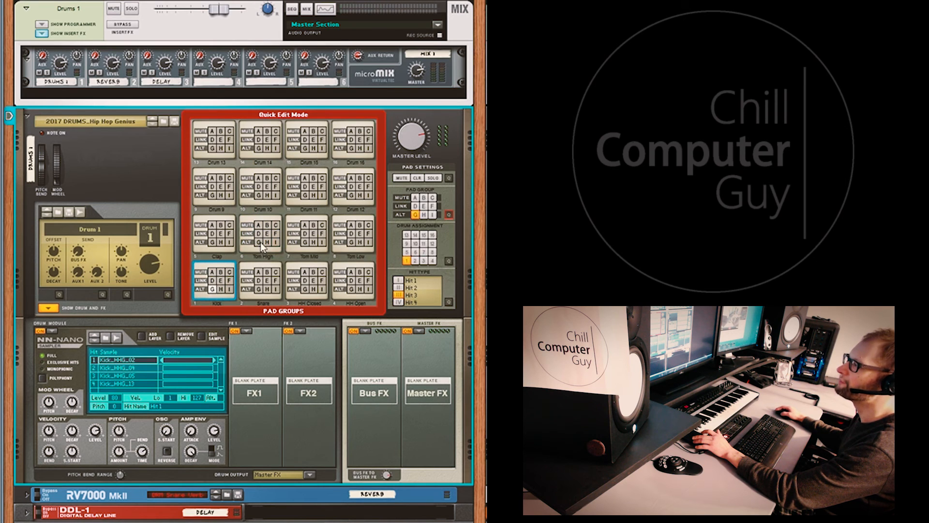
pyautogui.click(259, 242)
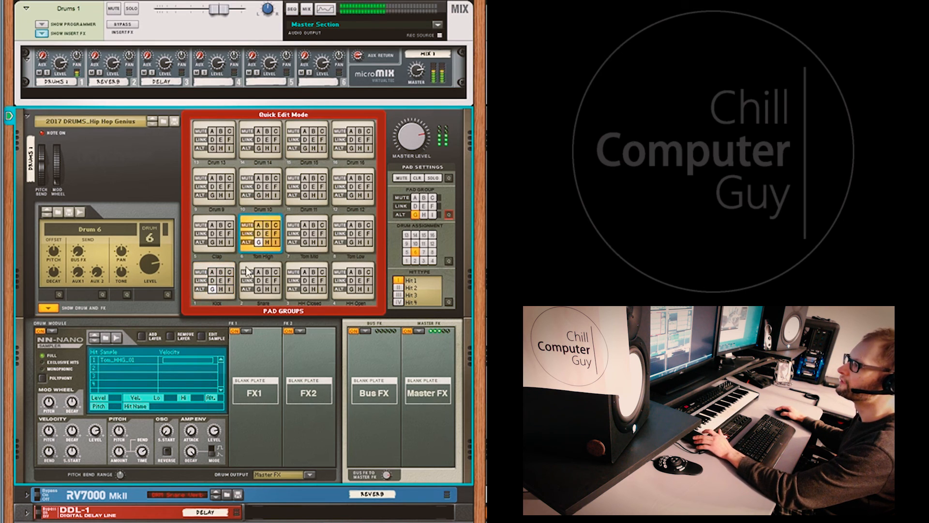
pyautogui.click(212, 289)
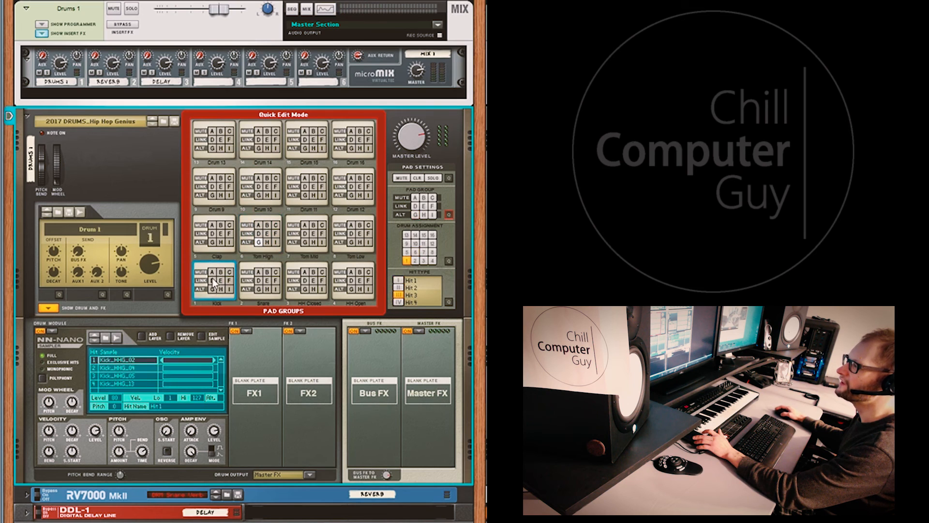
pyautogui.click(255, 245)
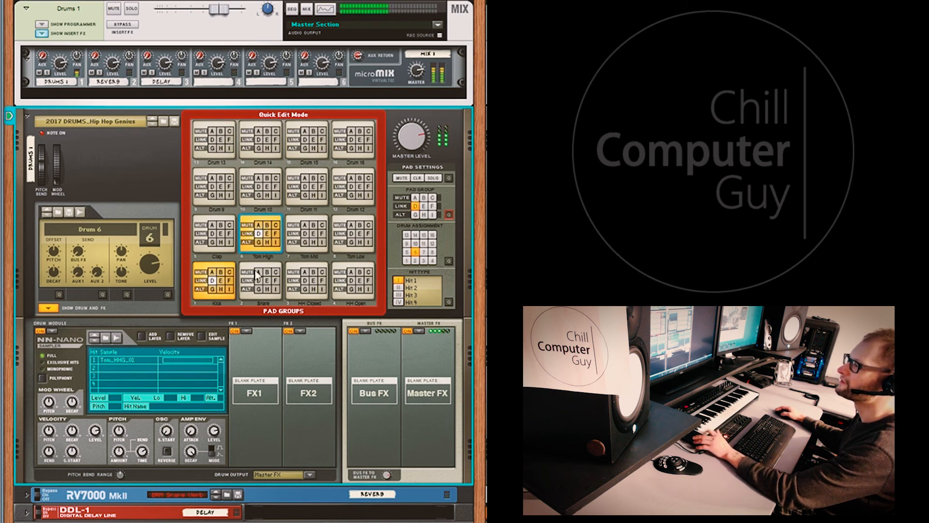
# Move the Tom High pad to Mute group A, leave the Kick pad without a group, and close the pad groups quick edit.
pyautogui.click(215, 280)
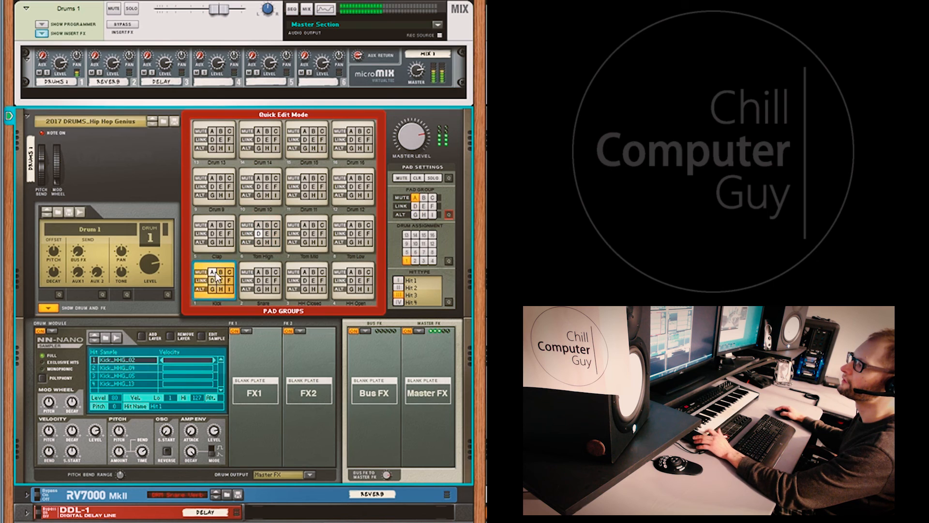
pyautogui.click(261, 233)
pyautogui.click(261, 233)
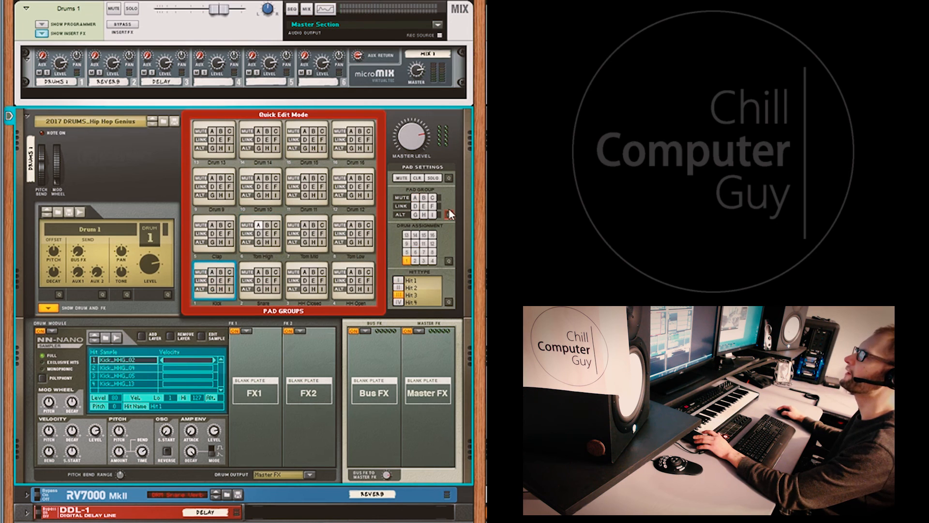
pyautogui.click(450, 216)
# Try muting the Kick pad in the mute/solo quick edit, unmute it, and leave quick edit mode.
pyautogui.click(450, 177)
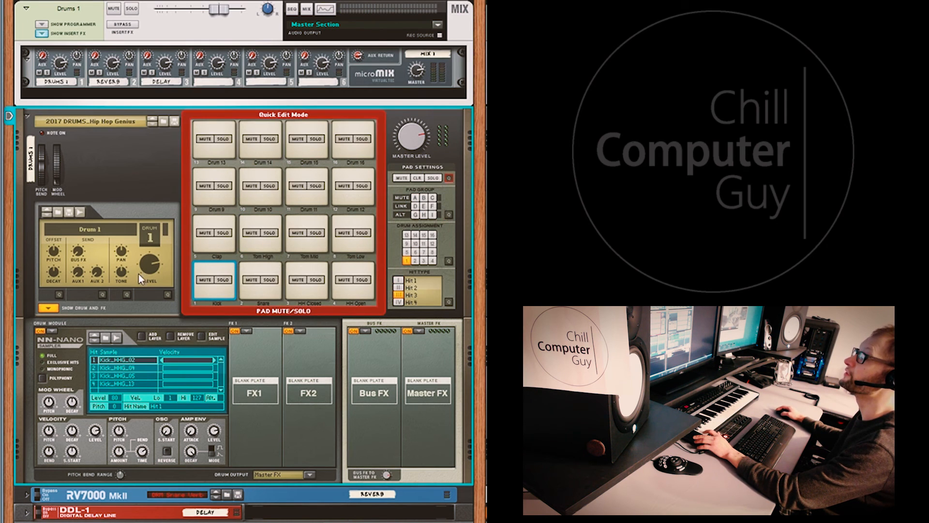
pyautogui.click(210, 285)
pyautogui.click(206, 281)
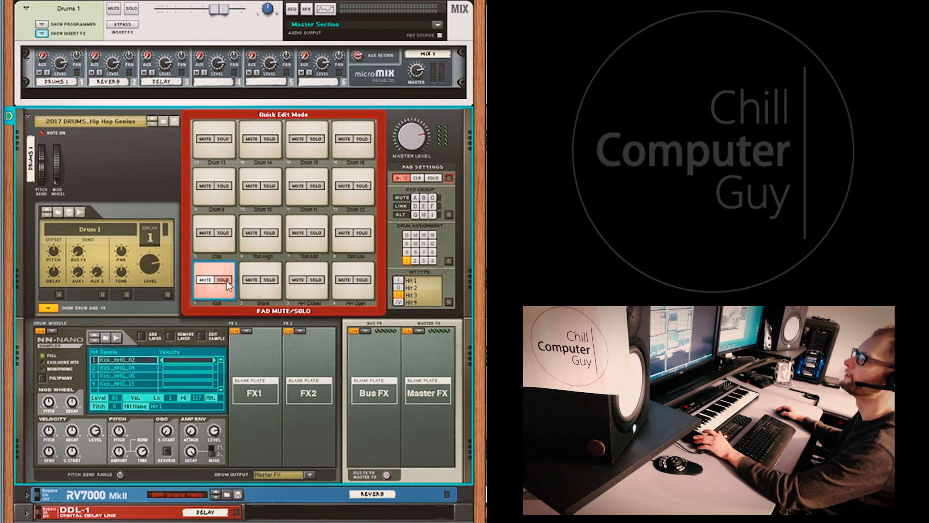
pyautogui.click(205, 280)
pyautogui.click(222, 289)
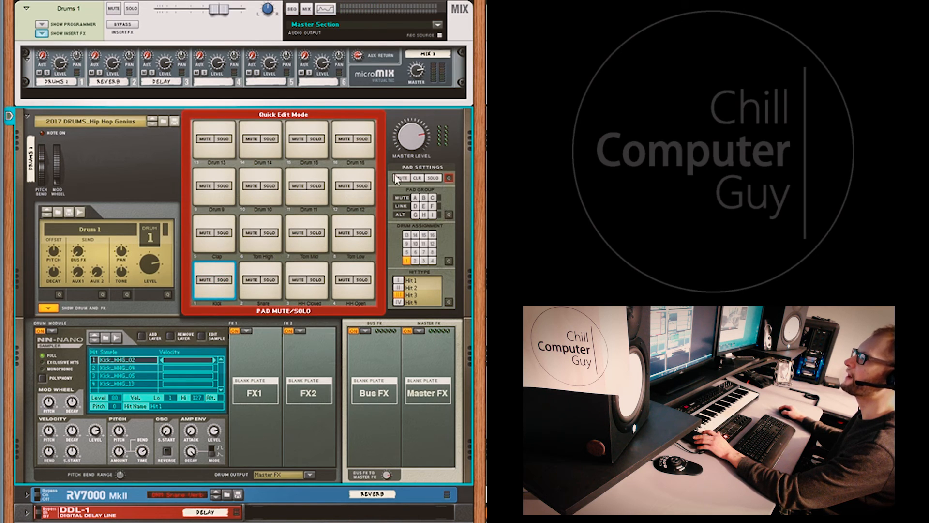
pyautogui.click(448, 177)
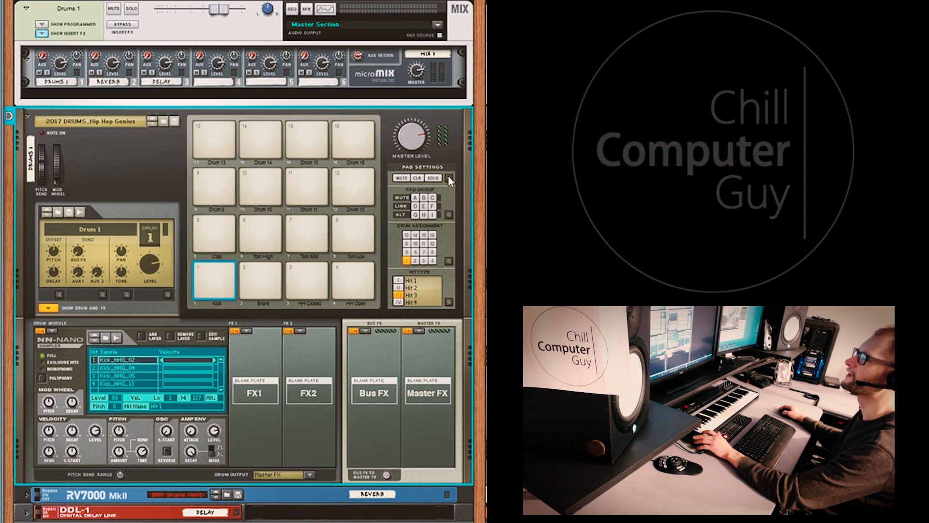
# Review the pad groups, drum assignment and hit assignment quick edit views across all pads.
pyautogui.click(448, 215)
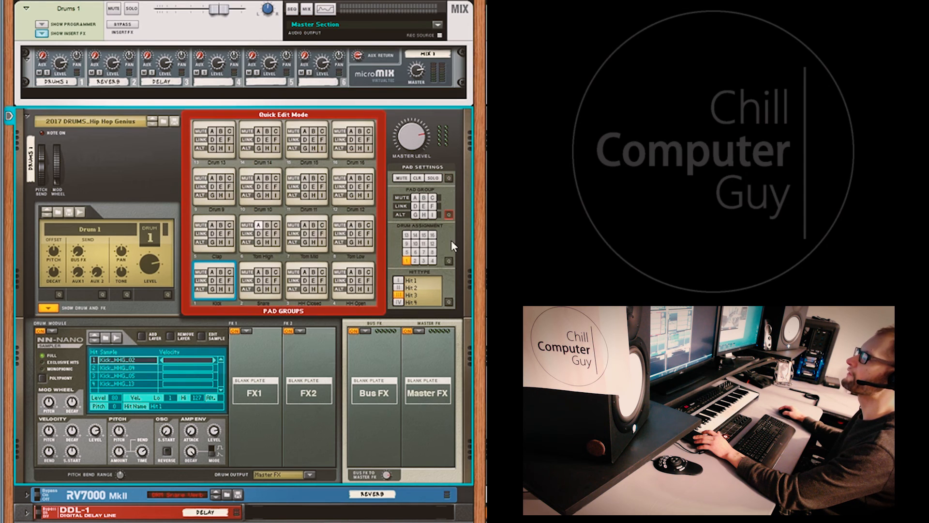
pyautogui.click(448, 261)
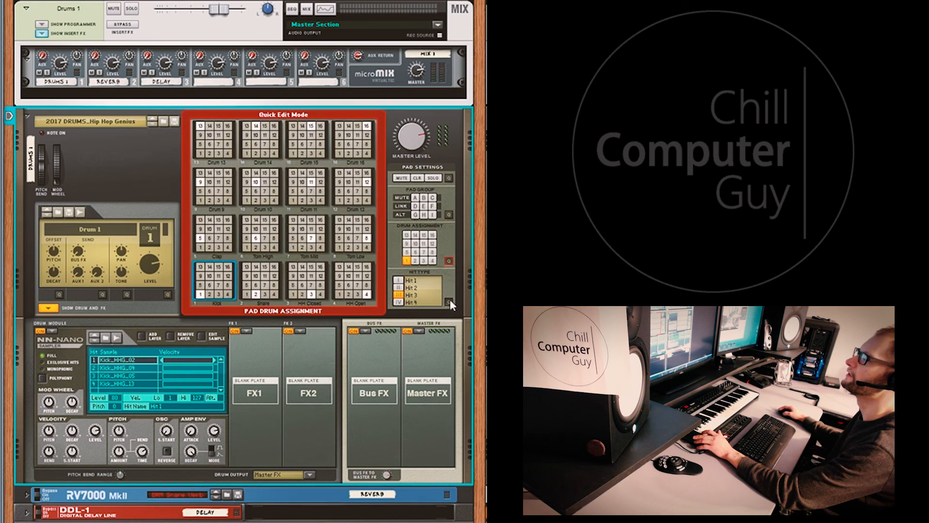
pyautogui.click(449, 301)
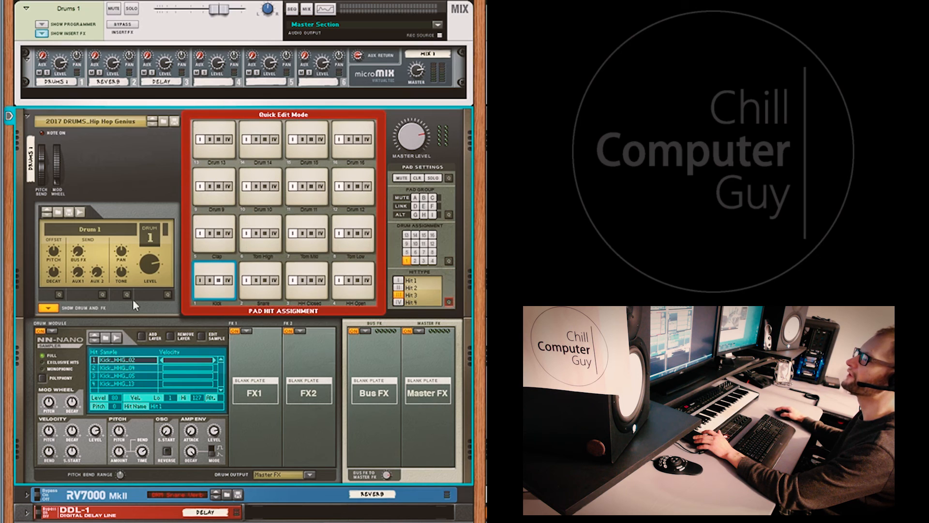
# Try adjusting the Kick pad's pitch and decay offsets in the quick edit view and reset both to 0.
pyautogui.click(60, 295)
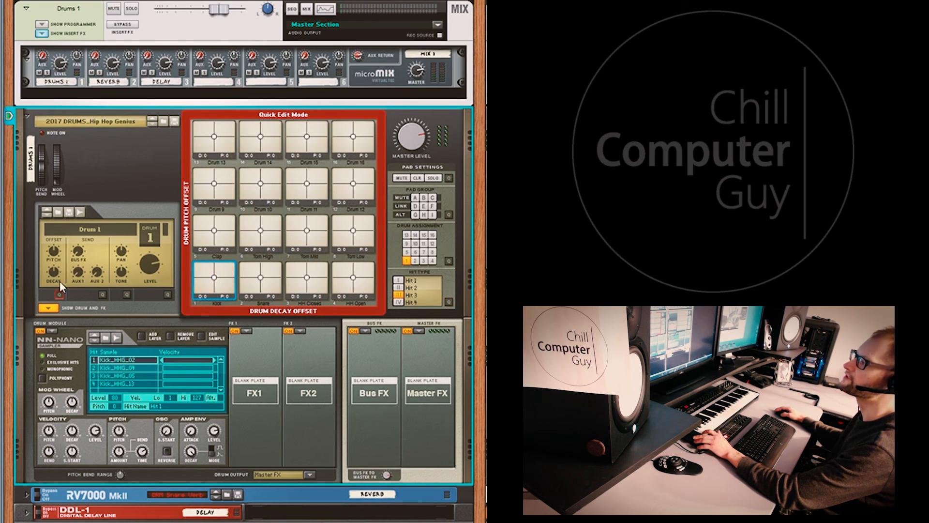
pyautogui.moveTo(225, 282)
pyautogui.mouseDown()
pyautogui.moveTo(201, 269)
pyautogui.moveTo(231, 290)
pyautogui.moveTo(200, 270)
pyautogui.moveTo(214, 282)
pyautogui.moveTo(215, 274)
pyautogui.mouseUp()
pyautogui.keyDown('ctrl'); pyautogui.click(215, 274); pyautogui.keyUp('ctrl')
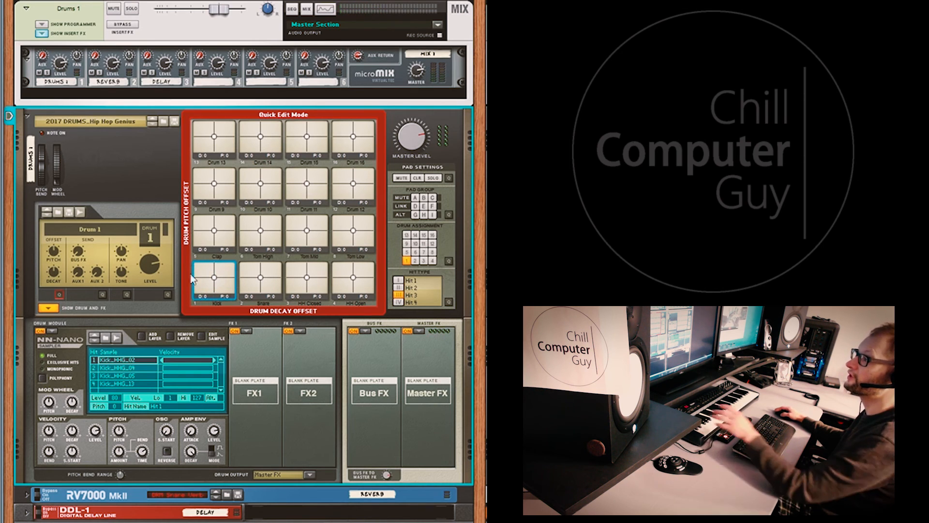
# Show the Bus FX, Aux 1 and Aux 2 send quick edit view and flip the rack to inspect the drum device's rear connections.
pyautogui.click(103, 294)
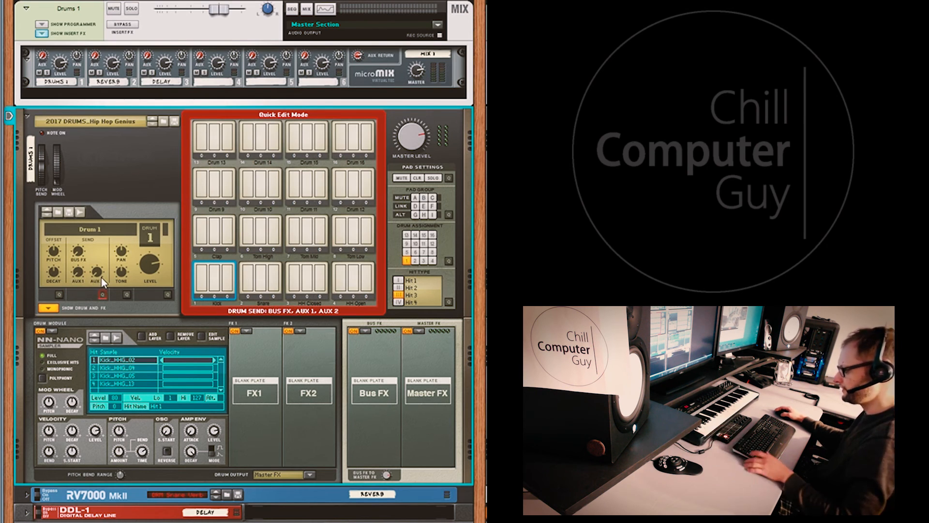
pyautogui.press('Tab')
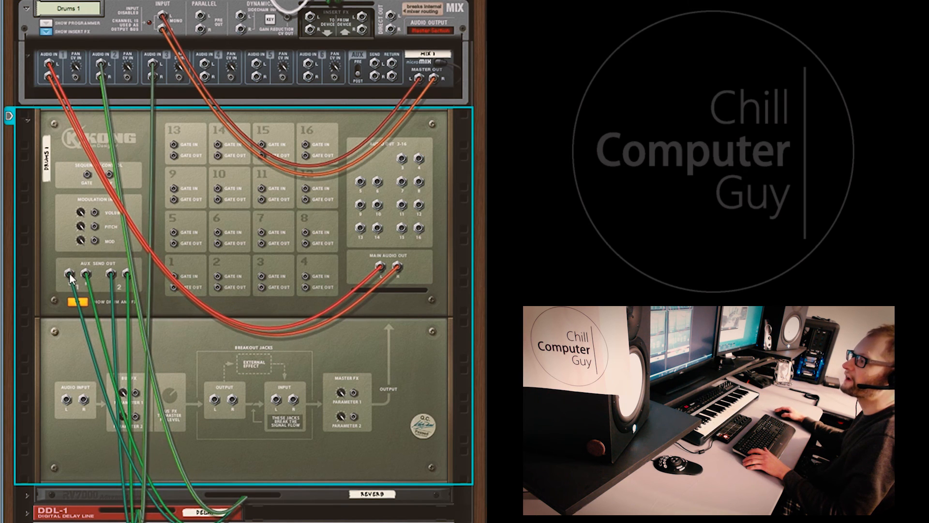
# Unfold the reverb and delay devices on the rack's rear, inspect the aux send cabling up to the mixer, and flip back to the front.
pyautogui.scroll(-3, 46, 469)
pyautogui.scroll(-3, 29, 412)
pyautogui.click(27, 388)
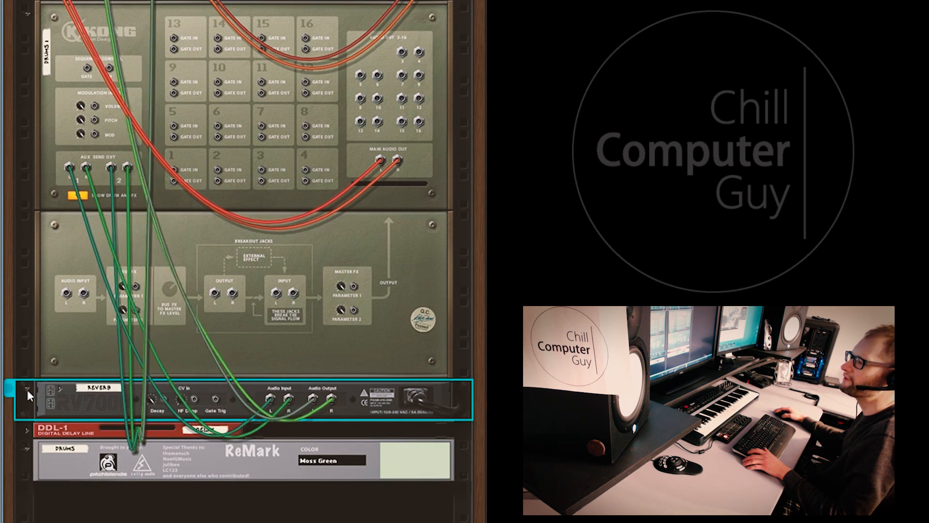
pyautogui.click(26, 430)
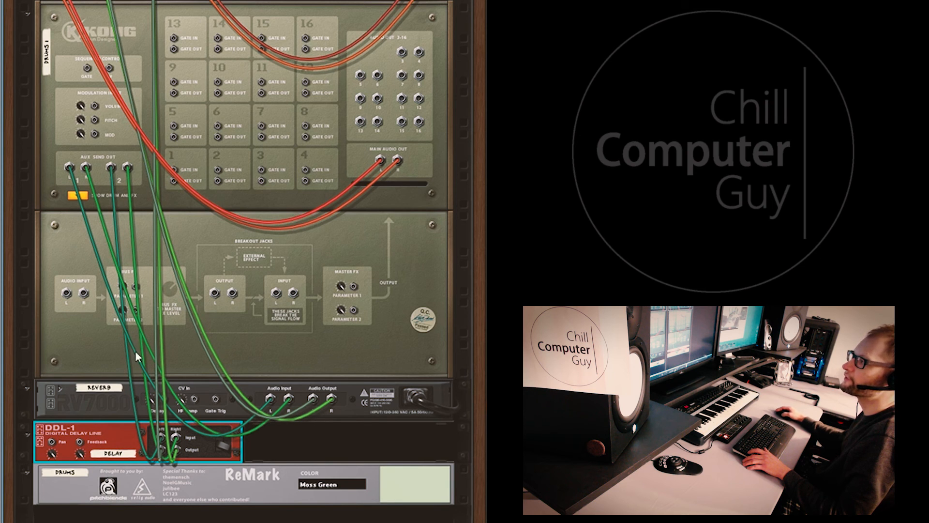
pyautogui.scroll(1, 165, 303)
pyautogui.scroll(2, 153, 47)
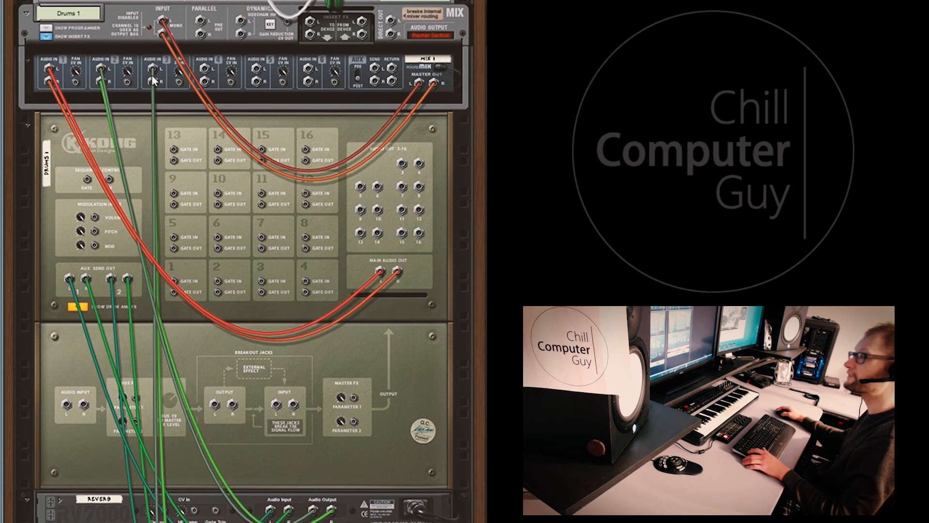
pyautogui.press('Tab')
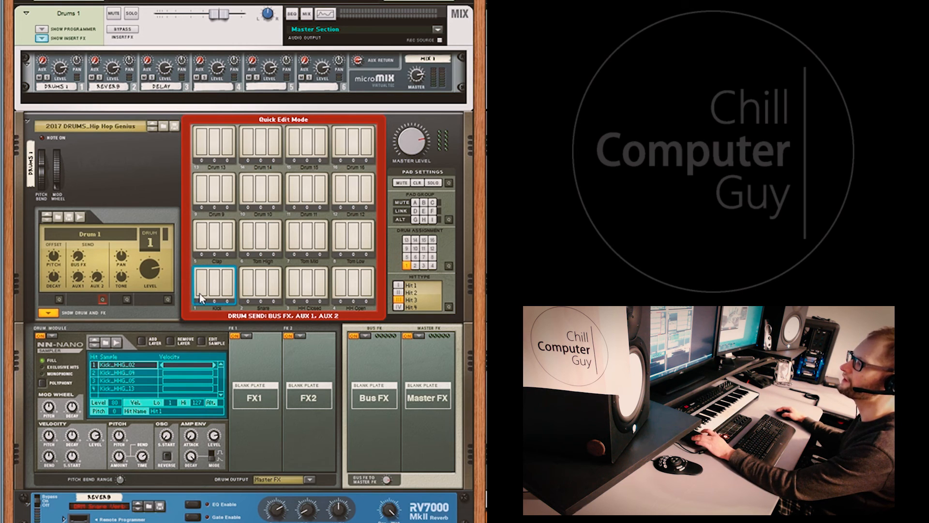
# Try raising the Kick pad's Aux 1 and Aux 2 sends in the quick edit view and set both back to 0.
pyautogui.click(214, 292)
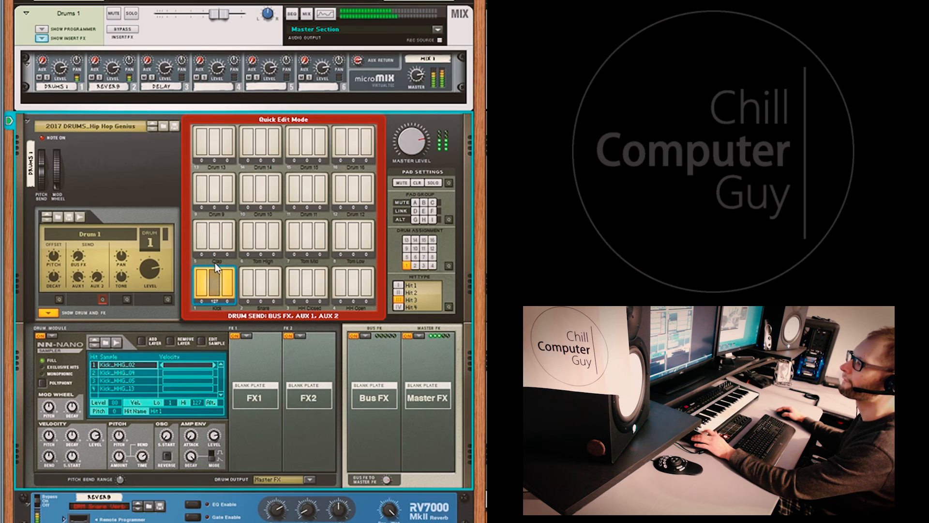
pyautogui.moveTo(214, 287); pyautogui.dragTo(214, 337)
pyautogui.moveTo(226, 297)
pyautogui.mouseDown()
pyautogui.moveTo(225, 270)
pyautogui.moveTo(230, 288)
pyautogui.mouseUp()
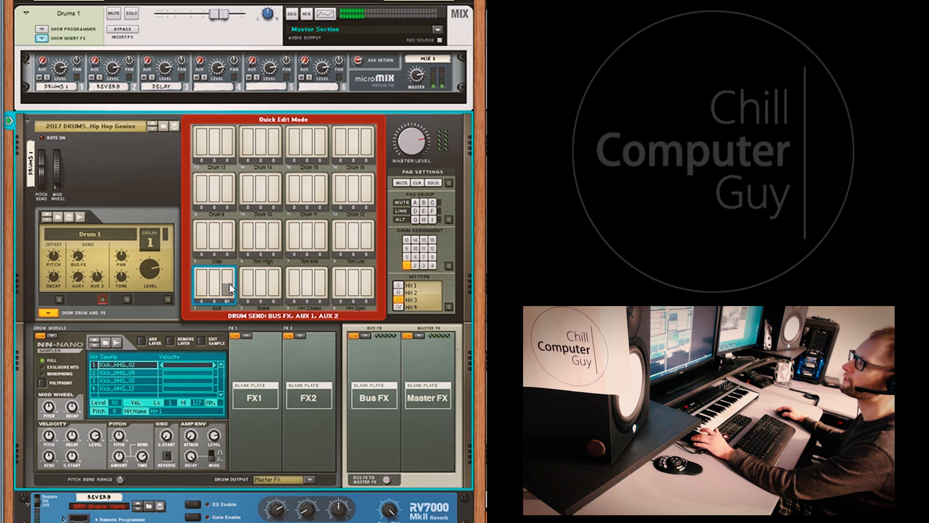
pyautogui.moveTo(230, 283); pyautogui.dragTo(202, 298)
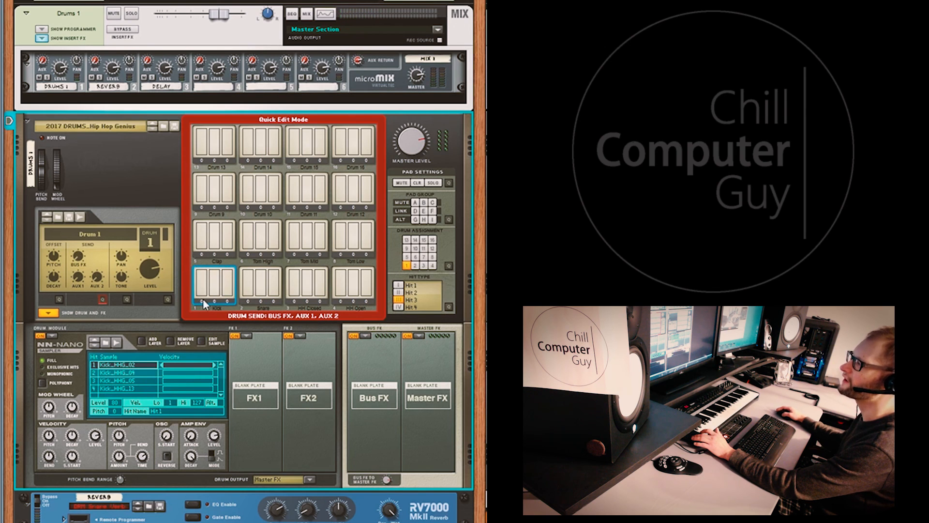
# Load the Rattler effect into the Bus FX slot and raise the Kick pad's Bus FX send to about 60.
pyautogui.click(365, 333)
pyautogui.click(384, 417)
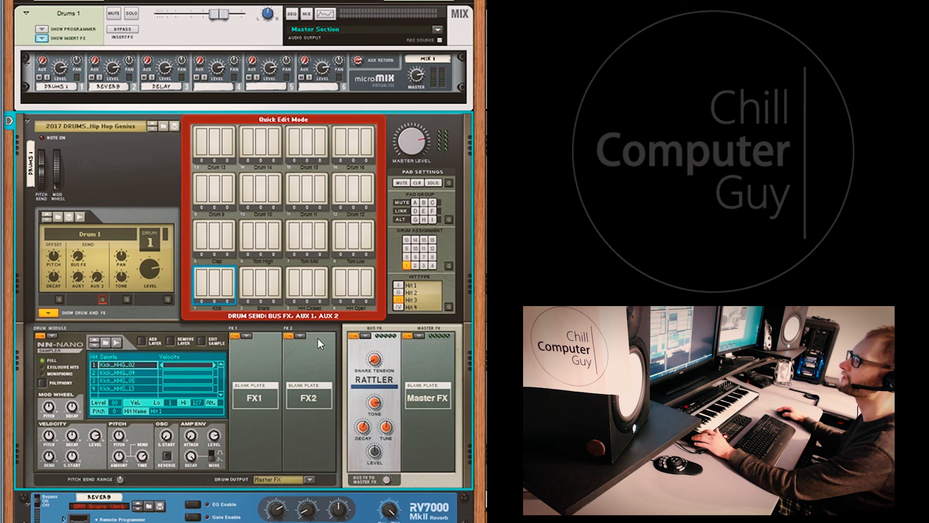
pyautogui.moveTo(209, 301); pyautogui.dragTo(200, 284)
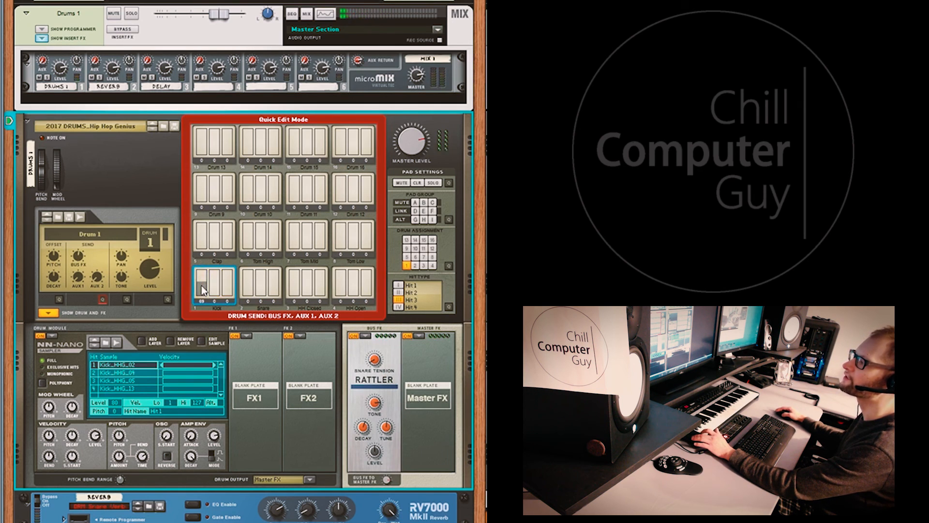
# Try partial Aux 1 and Aux 2 sends on the Kick pad, toggle the send quick edit off and on, and return both to 0.
pyautogui.moveTo(201, 289); pyautogui.dragTo(224, 283)
pyautogui.click(213, 286)
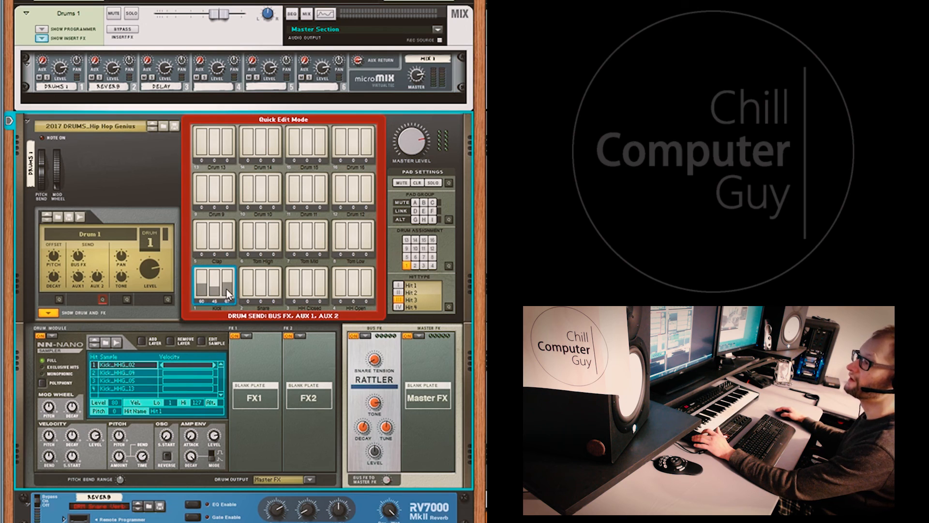
pyautogui.click(102, 299)
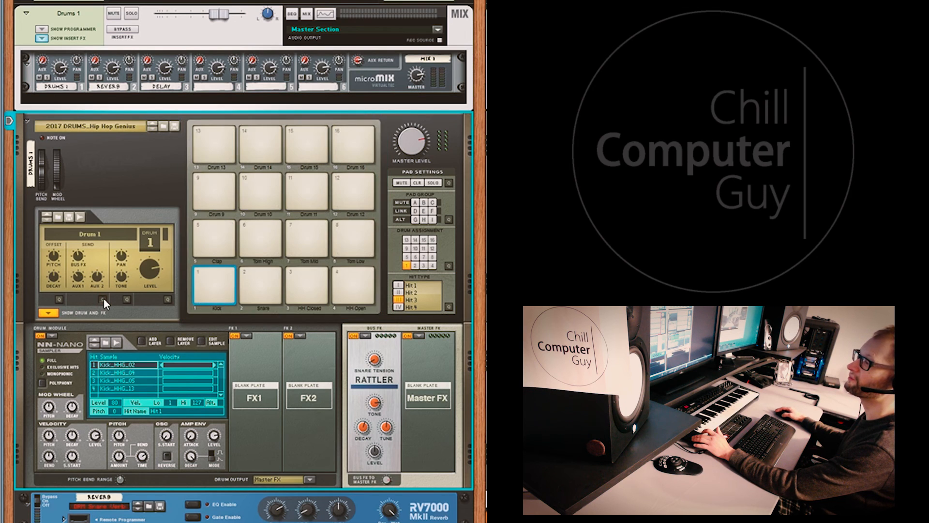
pyautogui.click(102, 298)
pyautogui.moveTo(214, 275); pyautogui.dragTo(231, 338)
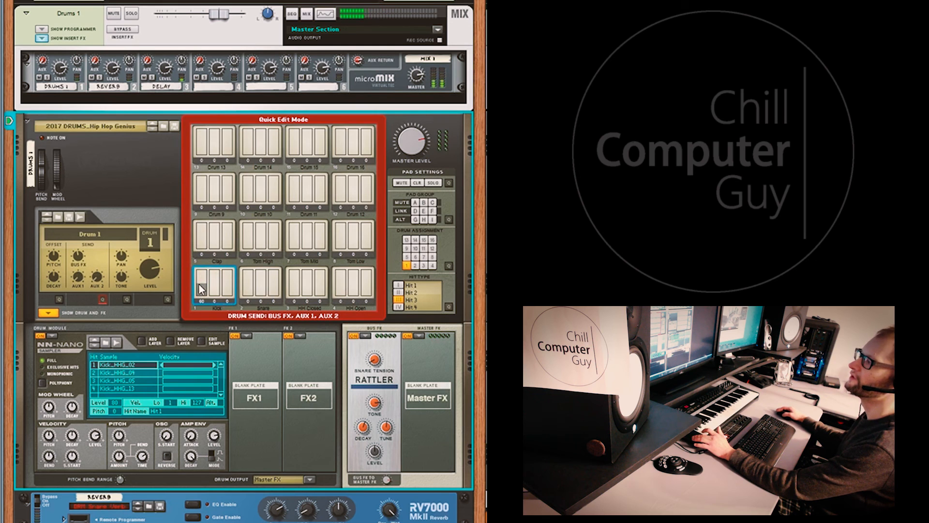
# Try the Kick pad at pan 18 and level 74 in the pan and level quick edit, and reset it to pan 0, level 100.
pyautogui.click(125, 299)
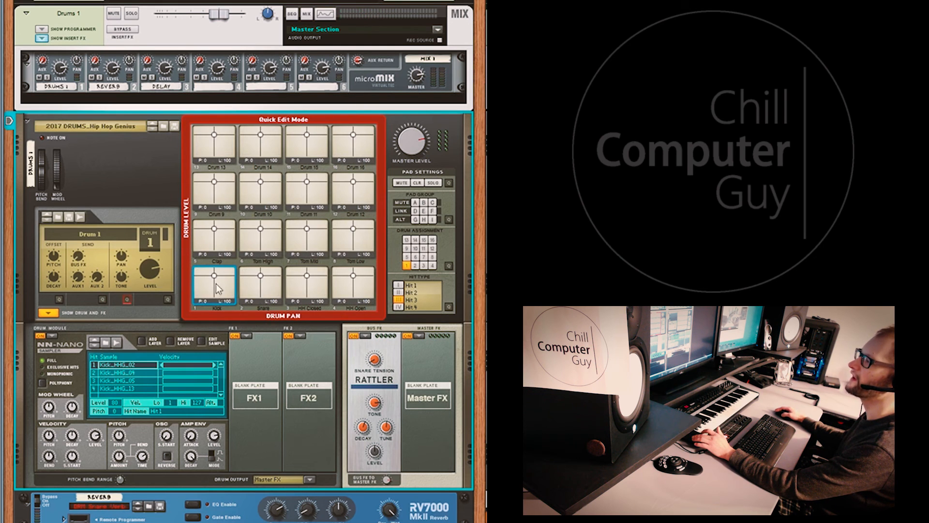
pyautogui.moveTo(217, 278)
pyautogui.mouseDown()
pyautogui.moveTo(245, 281)
pyautogui.moveTo(183, 284)
pyautogui.moveTo(230, 271)
pyautogui.moveTo(228, 309)
pyautogui.moveTo(229, 283)
pyautogui.moveTo(219, 281)
pyautogui.mouseUp()
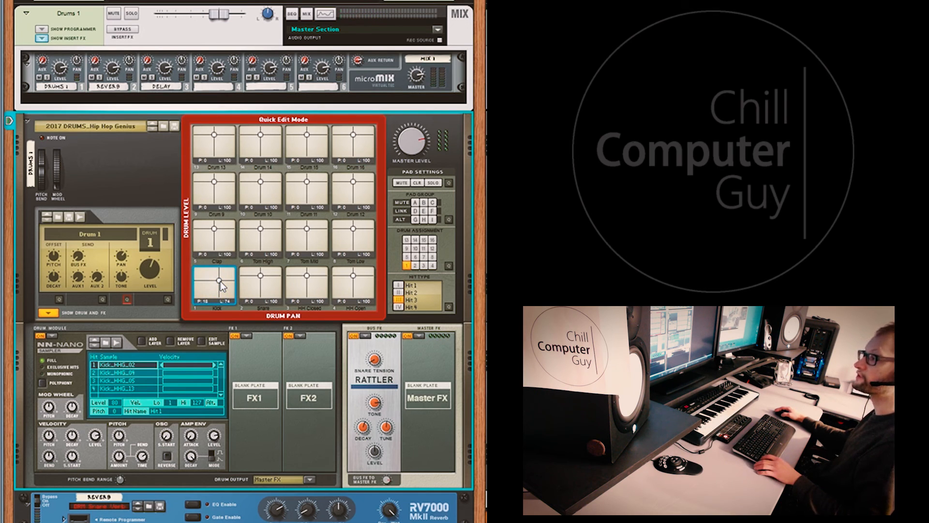
pyautogui.keyDown('ctrl'); pyautogui.click(219, 281); pyautogui.keyUp('ctrl')
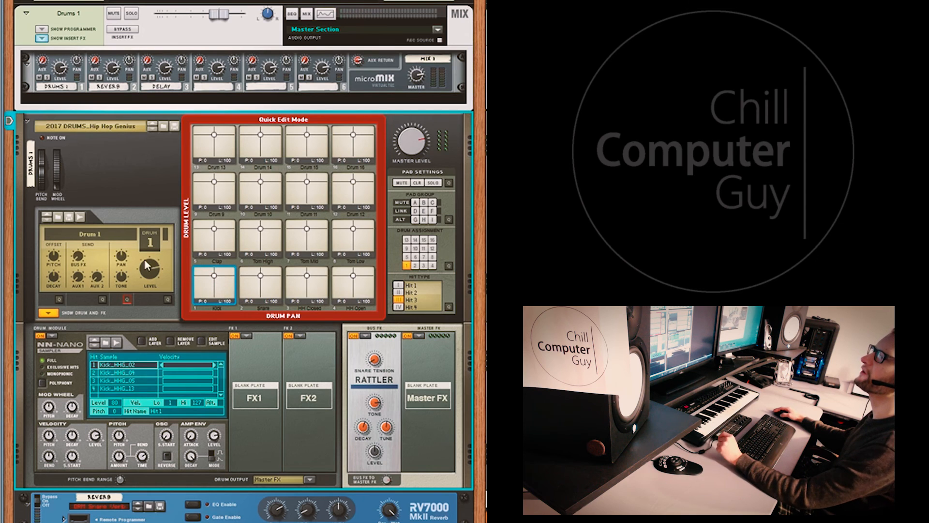
# In the tone and level quick edit, try the Kick pad at tone -10 and level 41, and bring it back to tone 0, level 114.
pyautogui.click(168, 299)
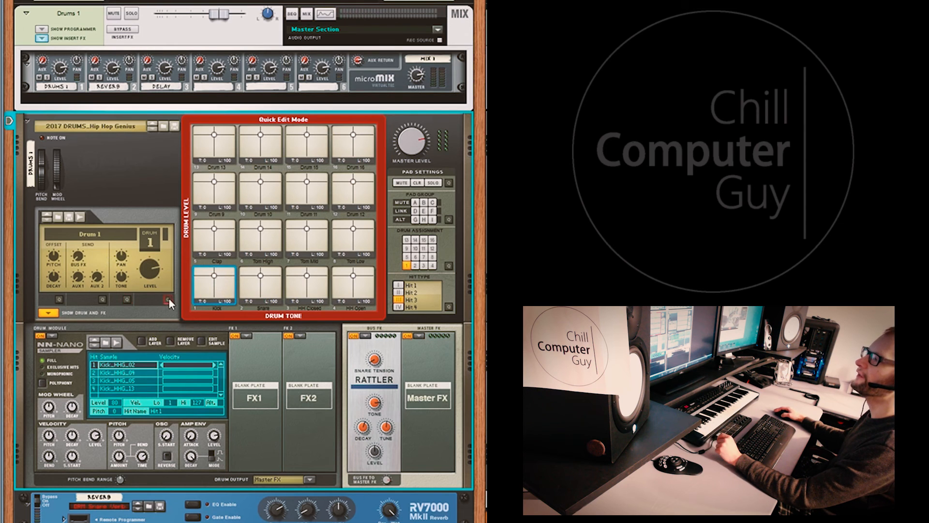
pyautogui.click(211, 279)
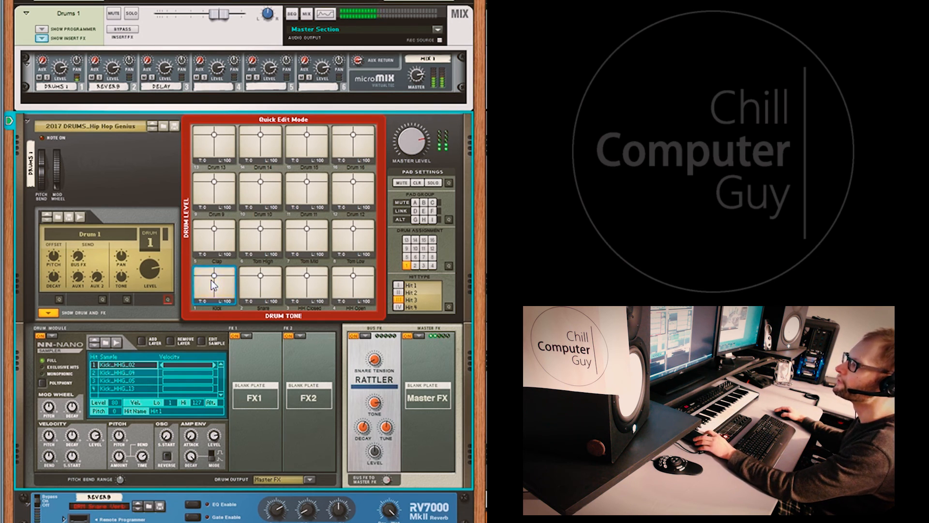
pyautogui.moveTo(183, 279); pyautogui.dragTo(212, 286)
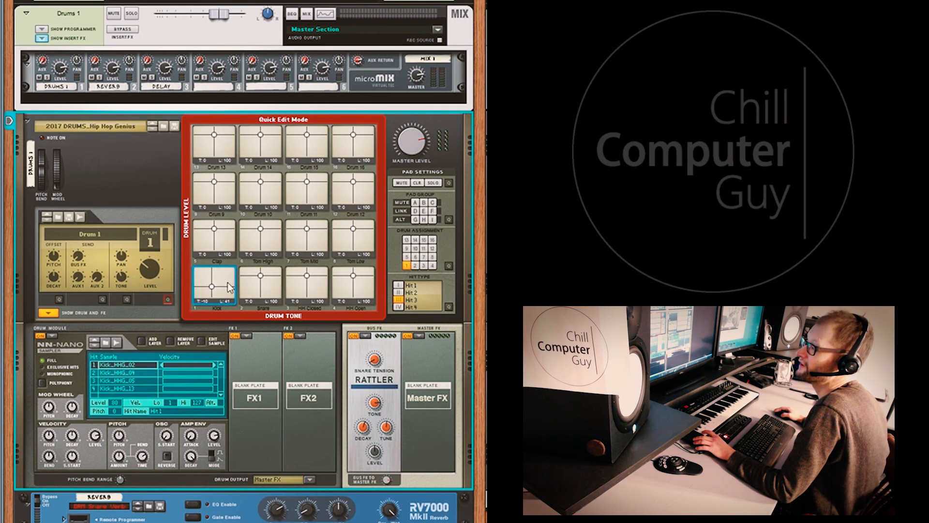
pyautogui.moveTo(229, 287); pyautogui.dragTo(180, 272)
pyautogui.moveTo(202, 303); pyautogui.dragTo(155, 267)
# Try the Kick pad at pan -11 and level 79, reset it to pan 0 and level 100, and show the tone quick edit again.
pyautogui.click(128, 299)
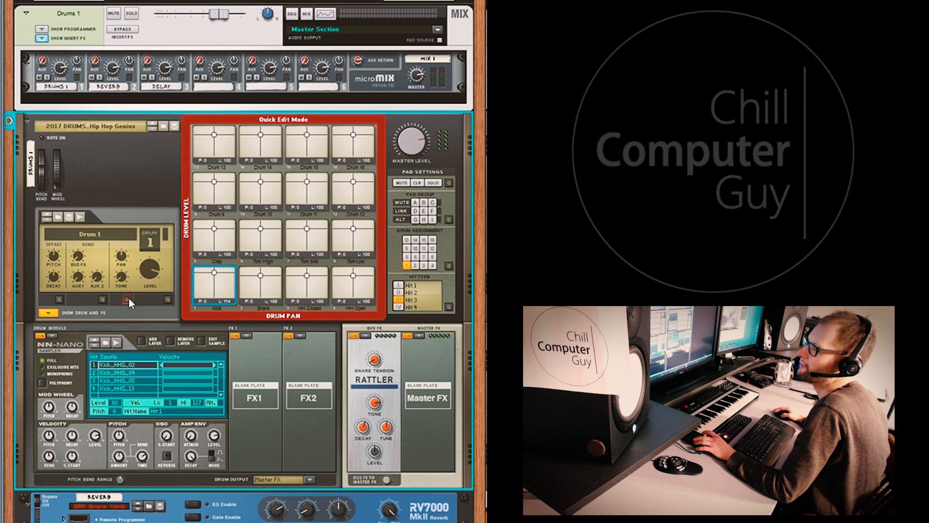
pyautogui.click(195, 279)
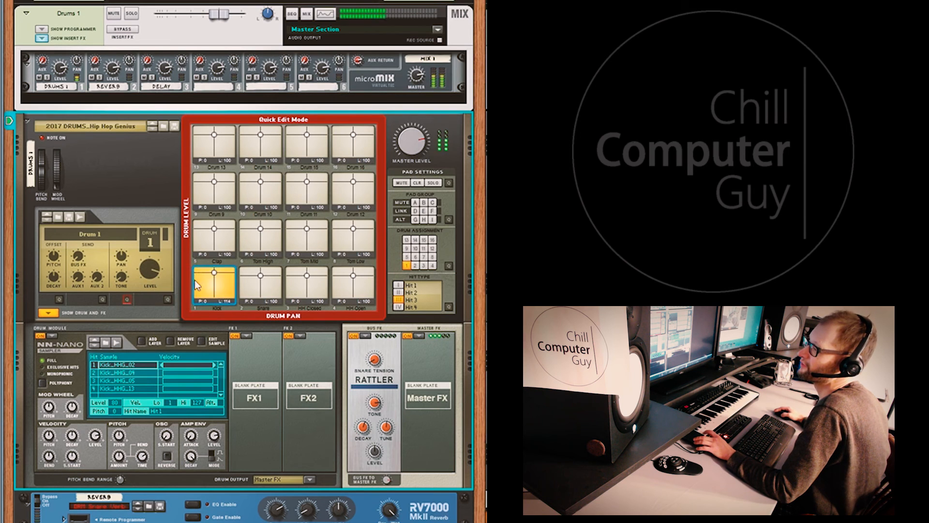
pyautogui.moveTo(216, 274)
pyautogui.mouseDown()
pyautogui.moveTo(236, 299)
pyautogui.moveTo(211, 280)
pyautogui.mouseUp()
pyautogui.click(126, 299)
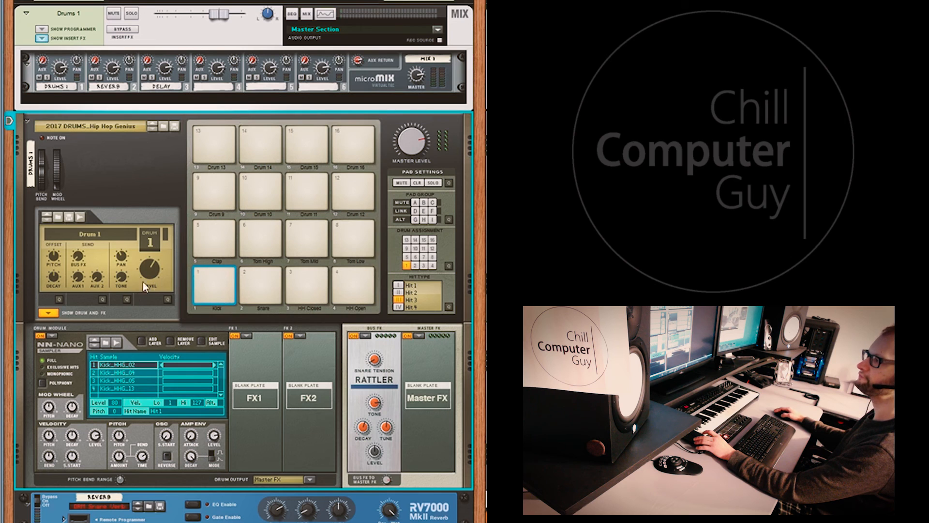
pyautogui.click(126, 299)
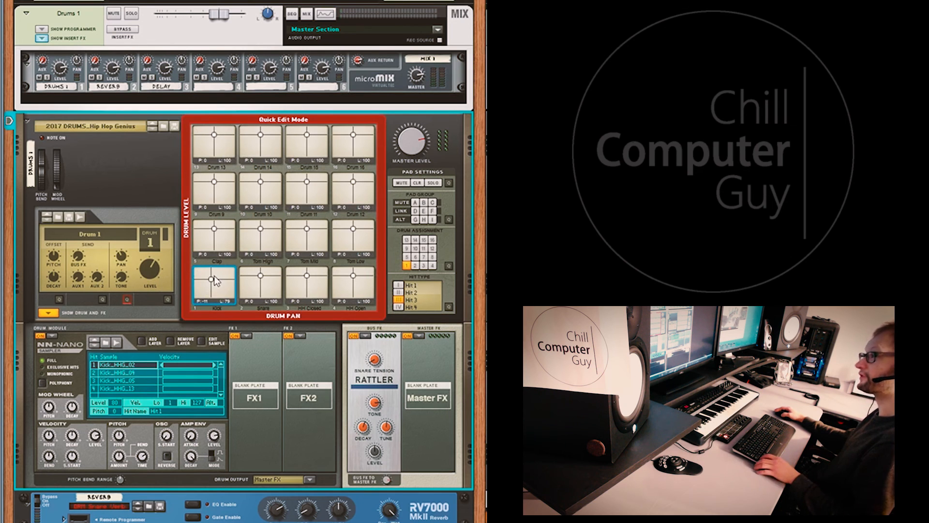
pyautogui.keyDown('ctrl'); pyautogui.click(212, 278); pyautogui.keyUp('ctrl')
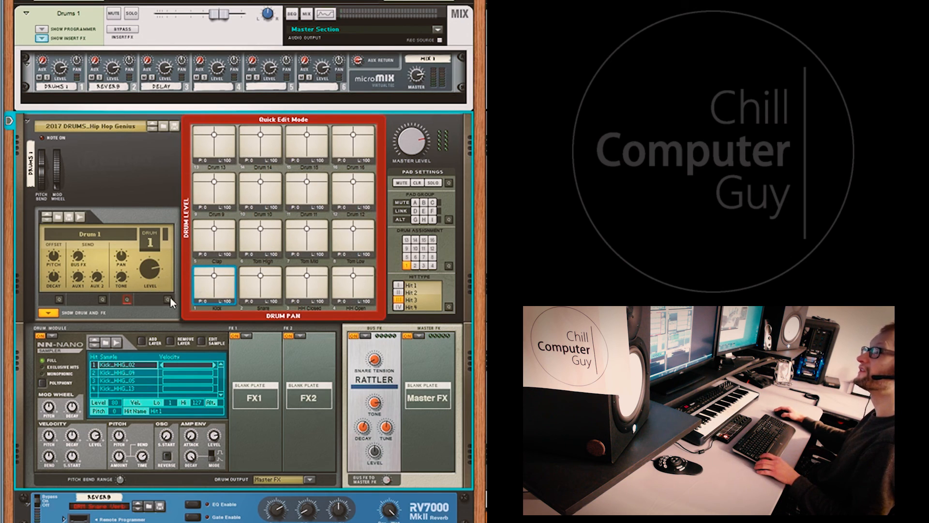
pyautogui.click(168, 299)
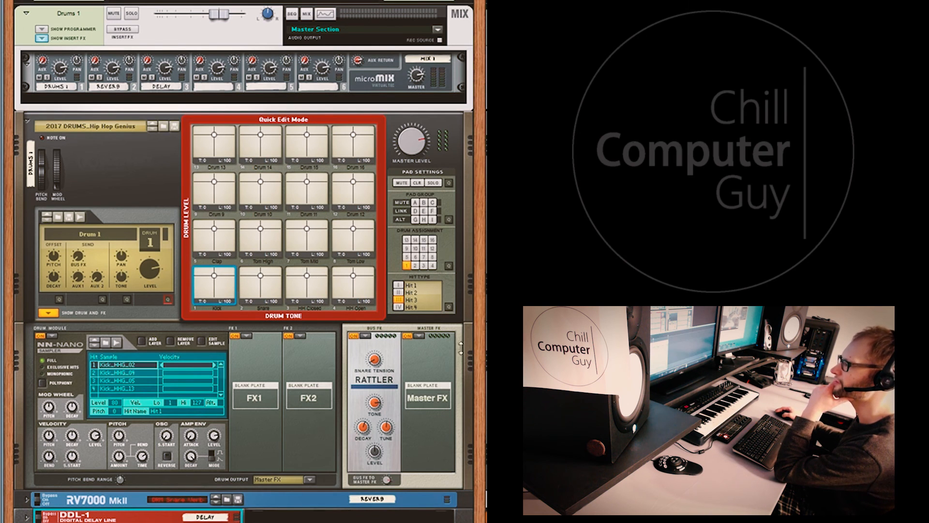
# Open the Drums 1 clip for editing, shorten the HH Closed notes to 0.0.2.0, and fill the gaps with copies starting at 1.1.3.0.
pyautogui.moveTo(225, 521); pyautogui.dragTo(225, 180)
pyautogui.hotkey('ctrl', 'e')
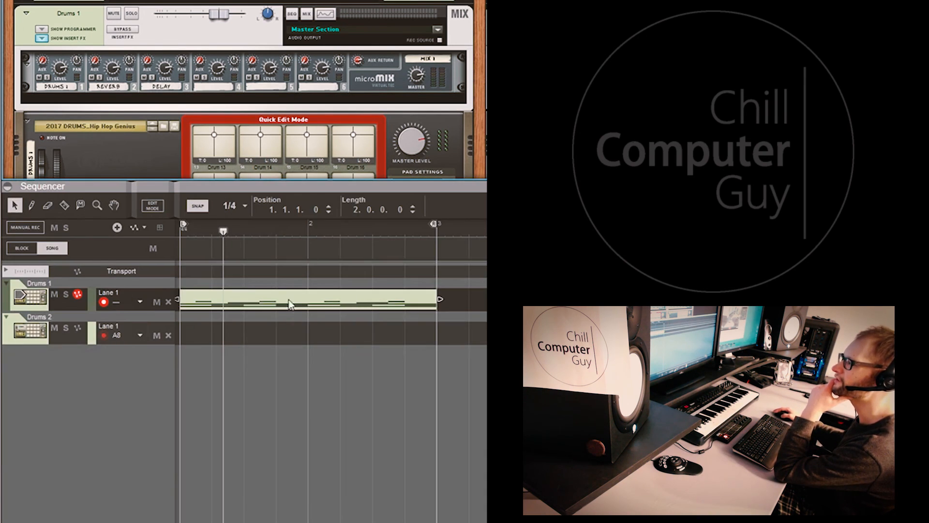
pyautogui.doubleClick(213, 291)
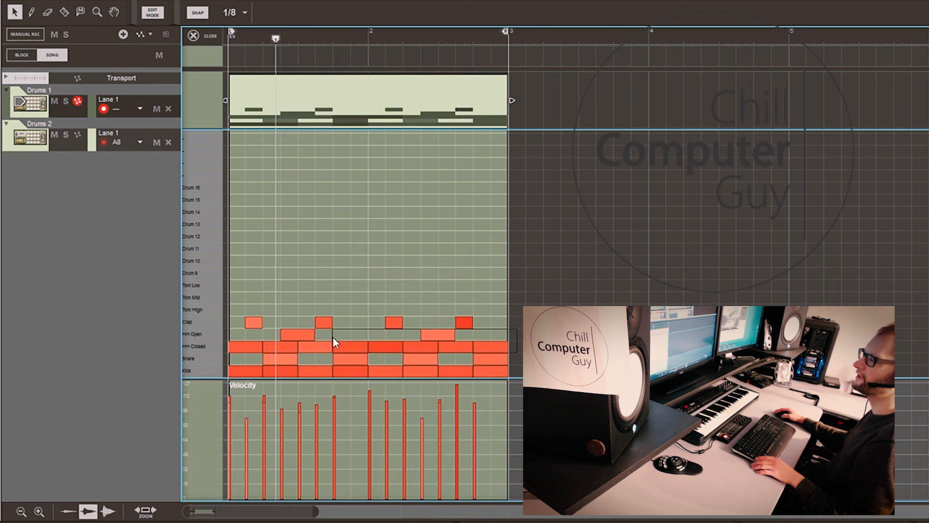
pyautogui.click(222, 347)
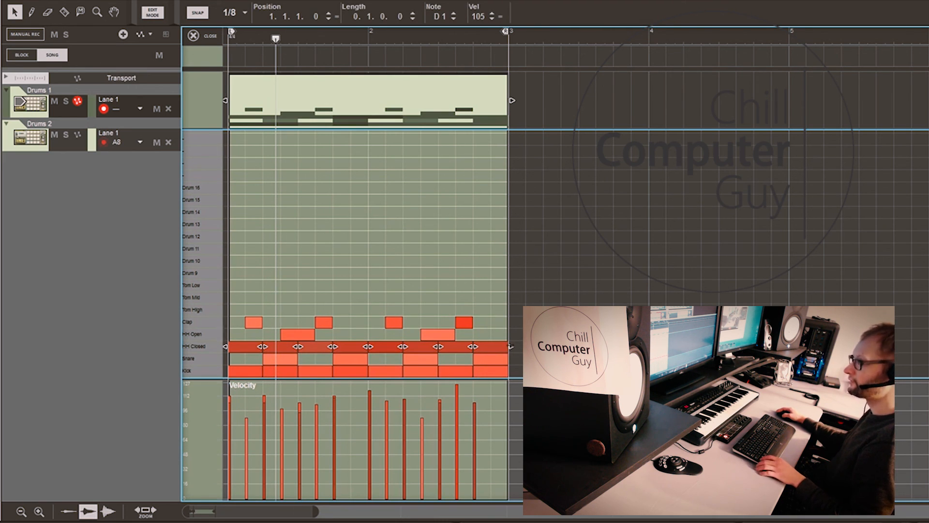
pyautogui.moveTo(504, 339)
pyautogui.mouseDown()
pyautogui.moveTo(491, 345)
pyautogui.moveTo(504, 349)
pyautogui.mouseUp()
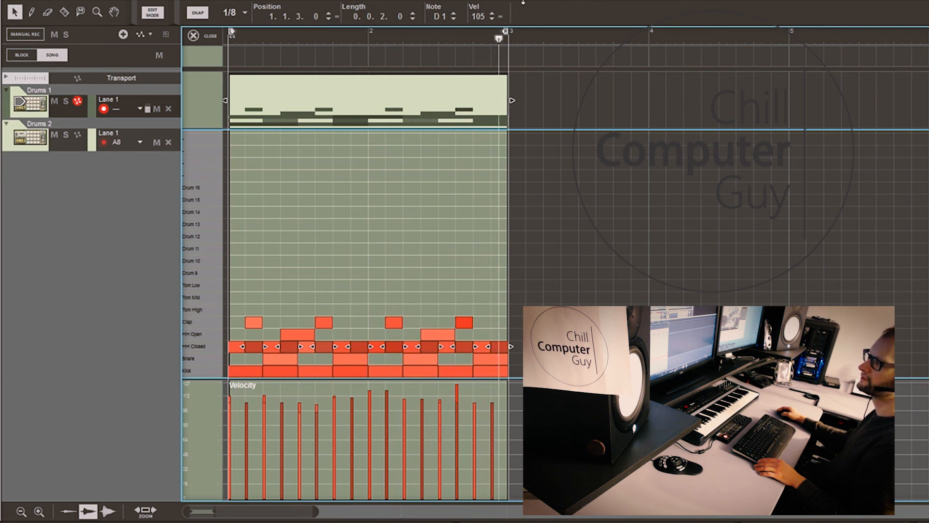
# Back in the rack, use the pad hit assignment quick edit to change the Snare's hit and set HH Closed to Hit 2, HH Open to Hit 3, Clap to Hit 4.
pyautogui.moveTo(544, 0); pyautogui.dragTo(555, 182)
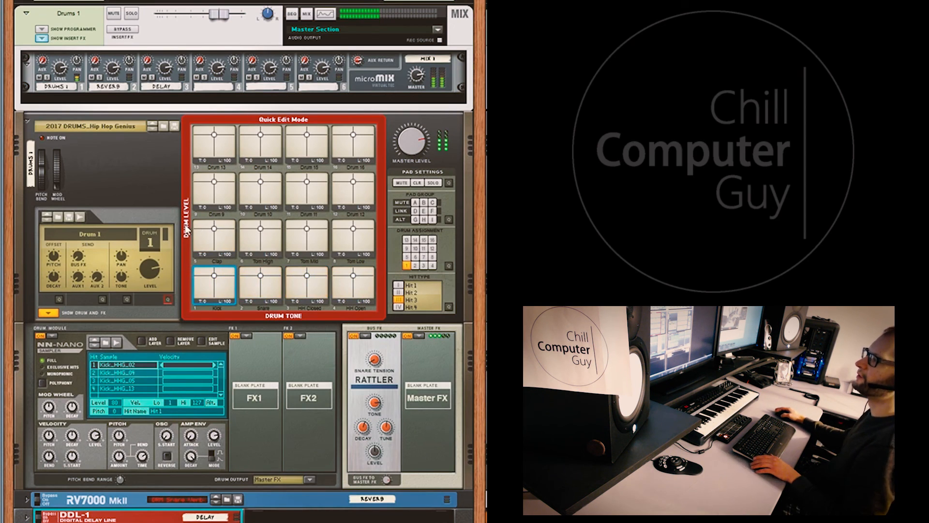
pyautogui.click(168, 300)
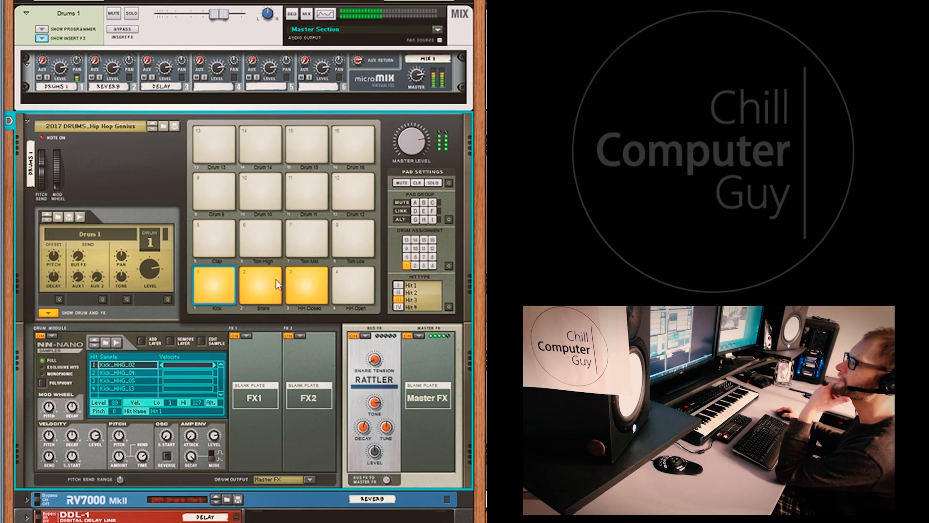
pyautogui.click(449, 307)
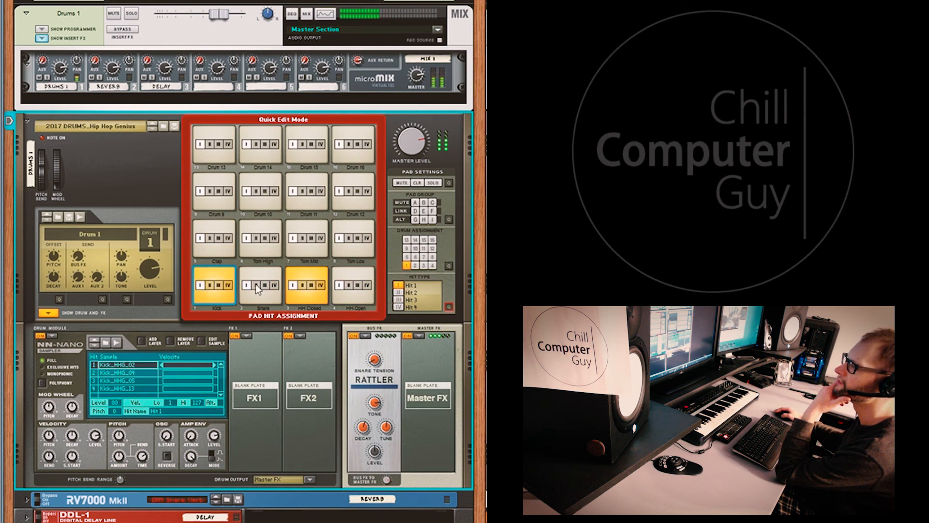
pyautogui.click(270, 288)
pyautogui.click(306, 286)
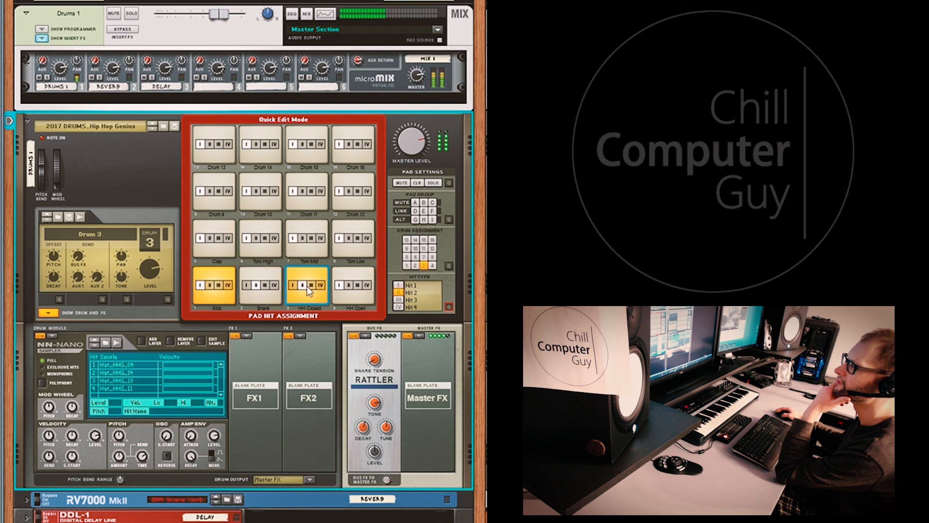
pyautogui.click(359, 286)
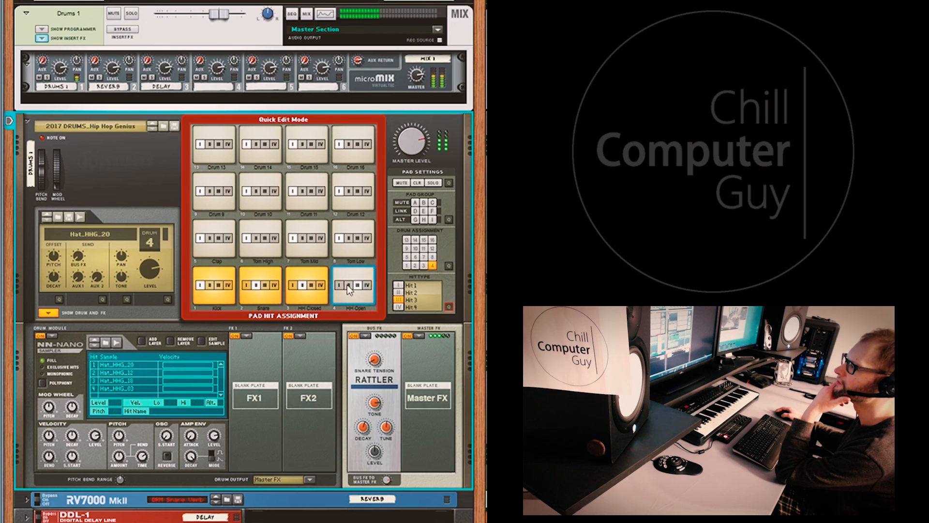
pyautogui.click(213, 238)
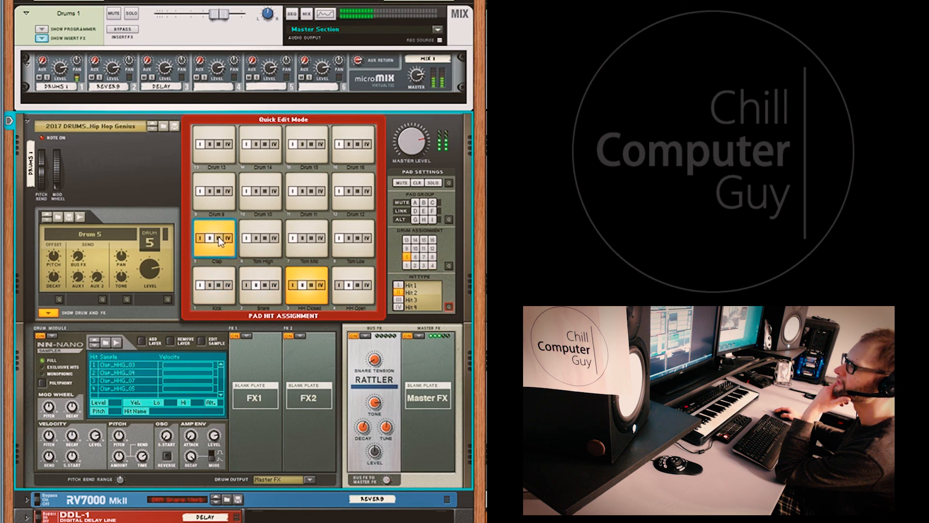
pyautogui.click(228, 237)
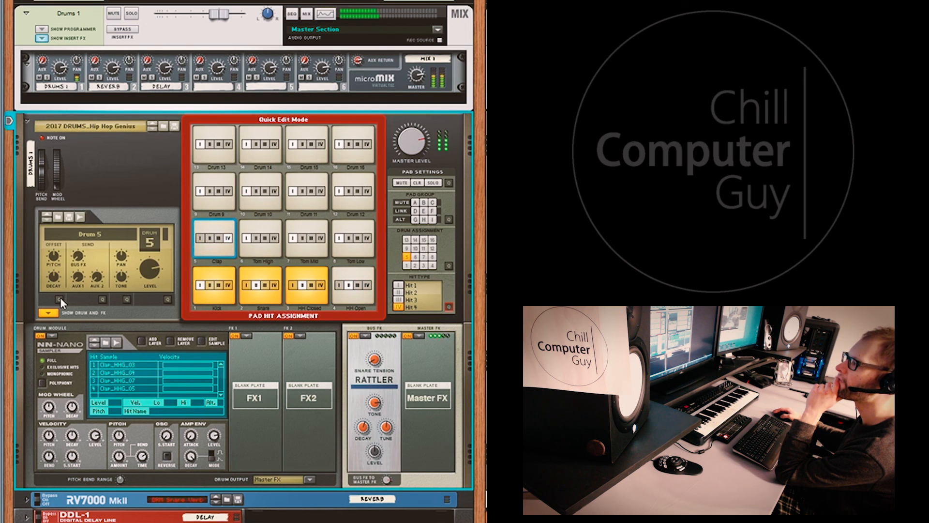
# In the drum send quick edit, set the Kick pad's sends to Bus FX 76, Aux 1 33 and Aux 2 70.
pyautogui.click(102, 299)
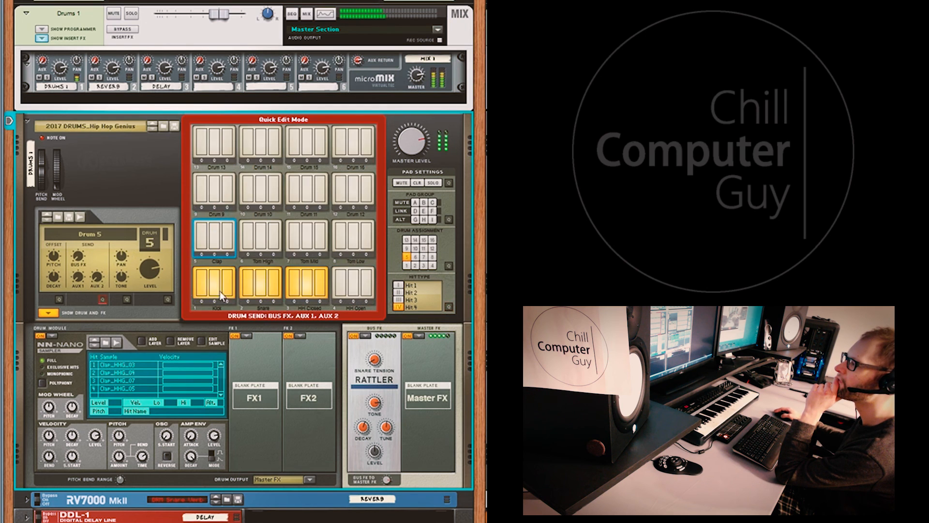
pyautogui.moveTo(204, 291); pyautogui.dragTo(214, 296)
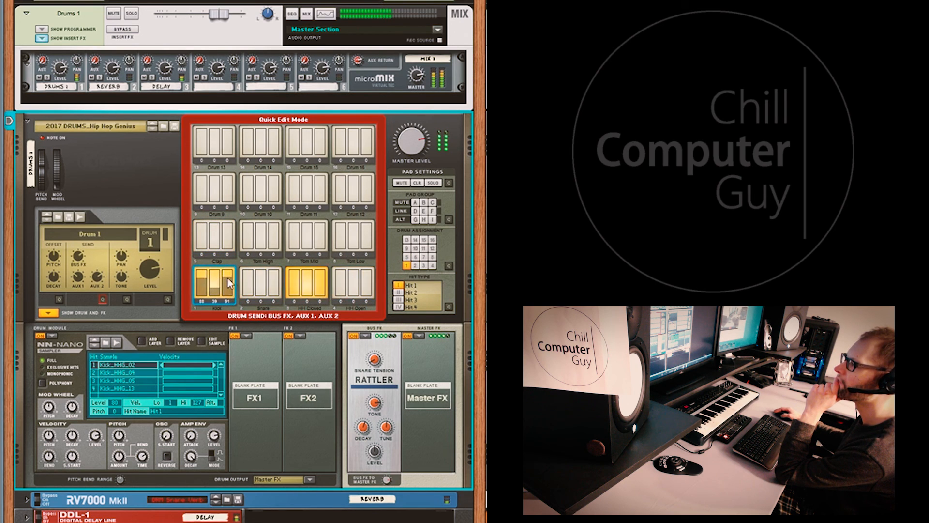
pyautogui.moveTo(228, 277); pyautogui.dragTo(204, 280)
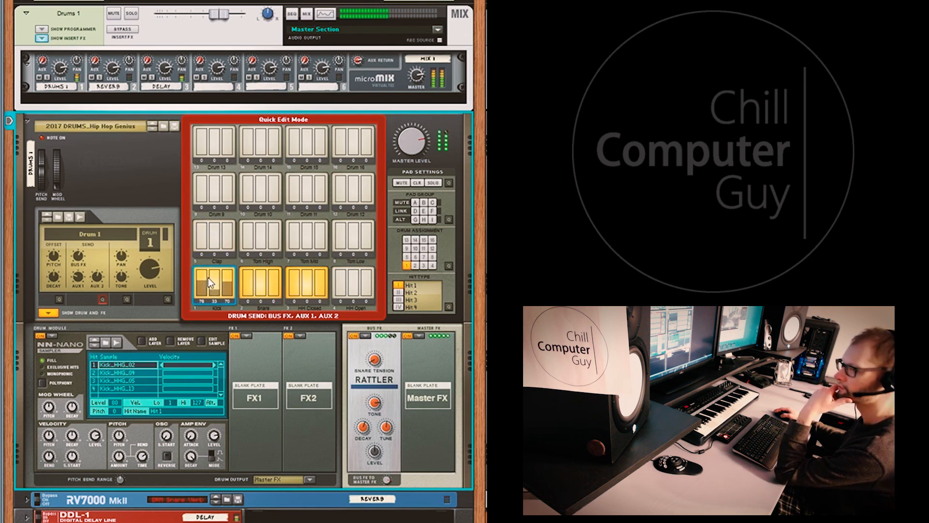
# Set HH Open's Bus FX send to 69, the Snare's Aux 1 send to 54 and HH Closed's Aux 2 send to 48.
pyautogui.click(260, 287)
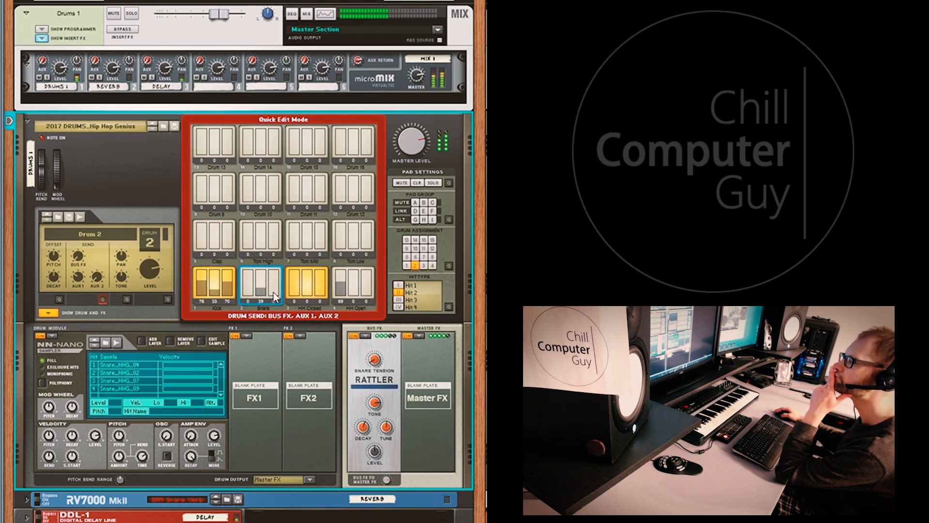
pyautogui.click(305, 287)
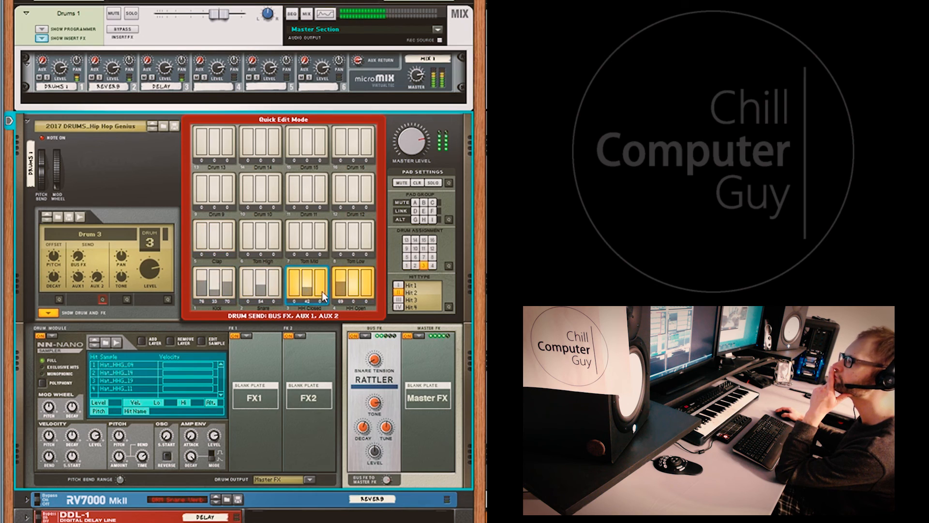
pyautogui.click(317, 287)
pyautogui.moveTo(307, 286); pyautogui.dragTo(306, 315)
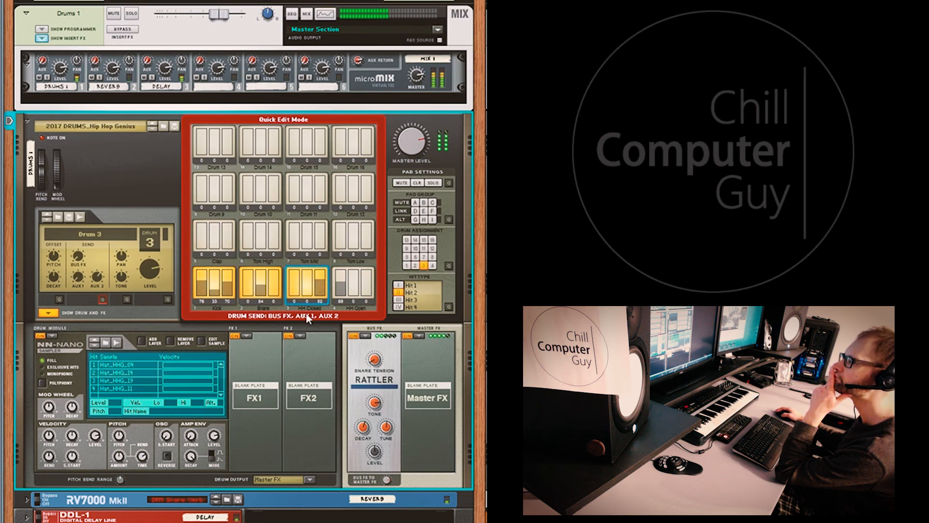
pyautogui.moveTo(321, 283); pyautogui.dragTo(323, 287)
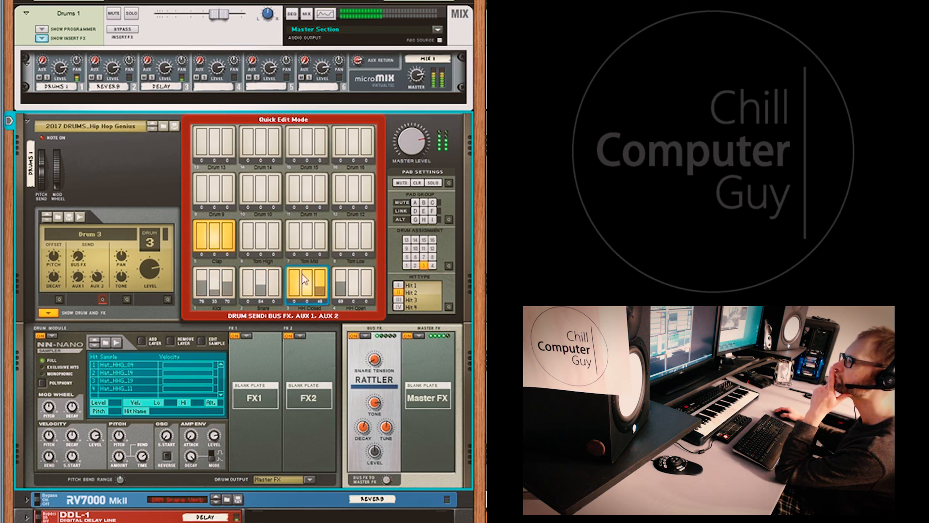
# Raise the Clap's Aux 1 send and the Bus FX sends of the Snare and HH Closed pads.
pyautogui.moveTo(217, 246); pyautogui.dragTo(216, 237)
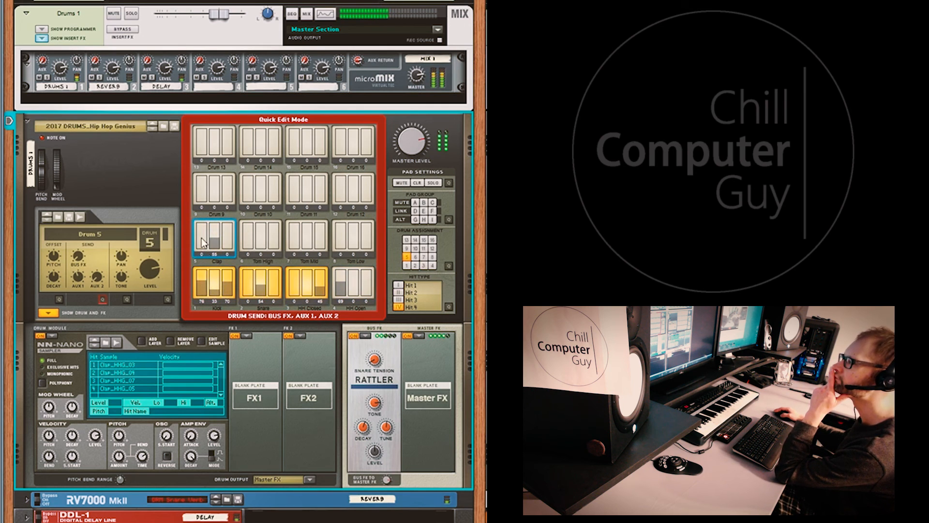
pyautogui.click(245, 283)
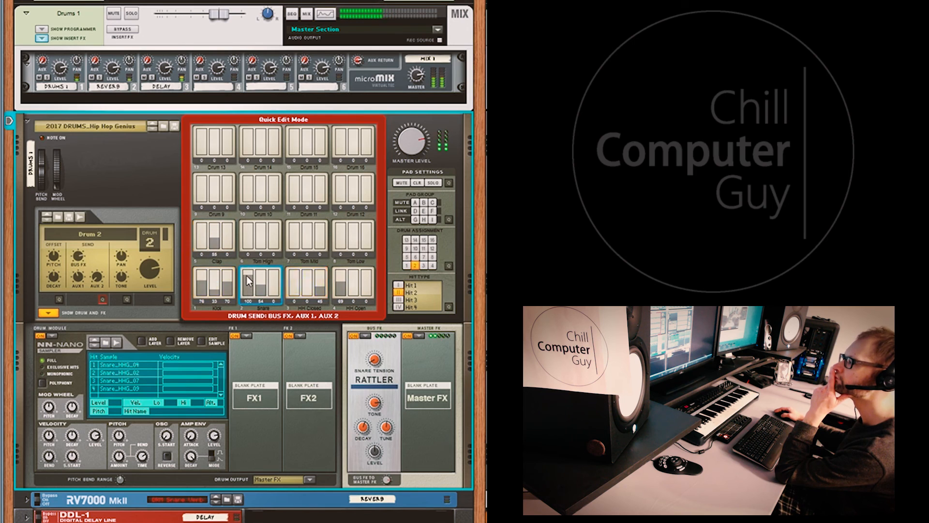
pyautogui.moveTo(246, 280); pyautogui.dragTo(294, 279)
pyautogui.click(295, 285)
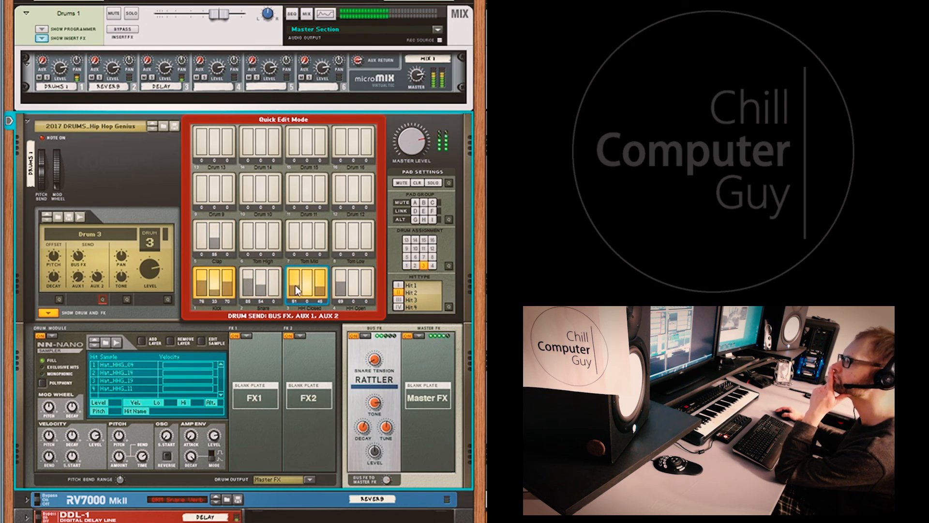
# Show the pad groups quick edit and put the Clap, Kick, Snare and HH Closed pads in link group D.
pyautogui.click(449, 219)
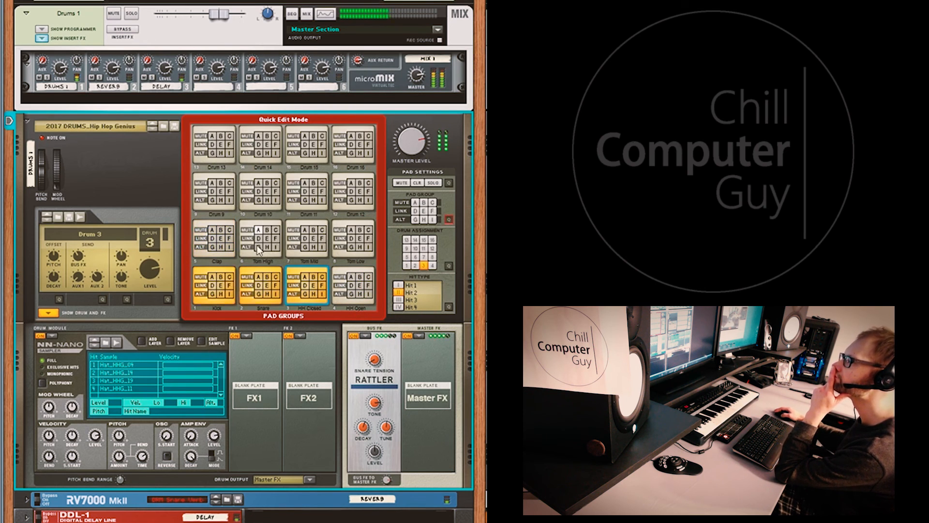
pyautogui.click(213, 247)
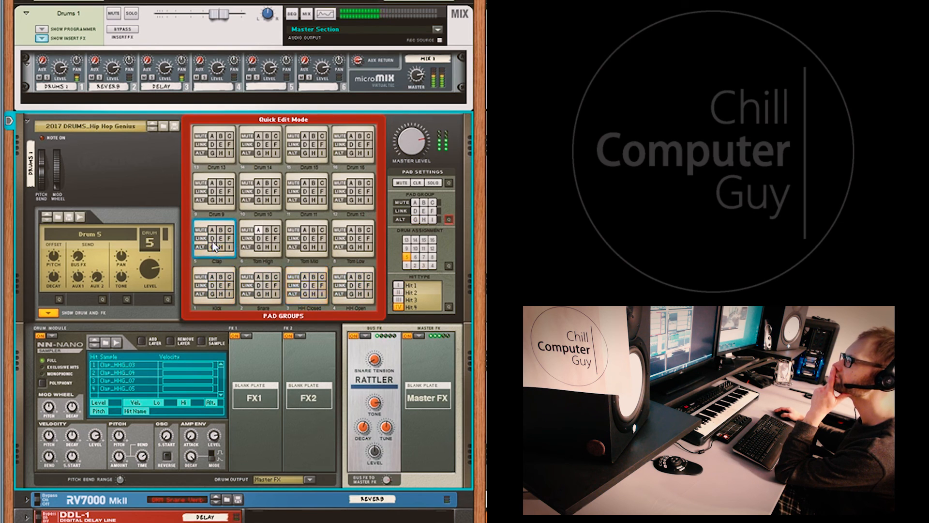
pyautogui.click(212, 286)
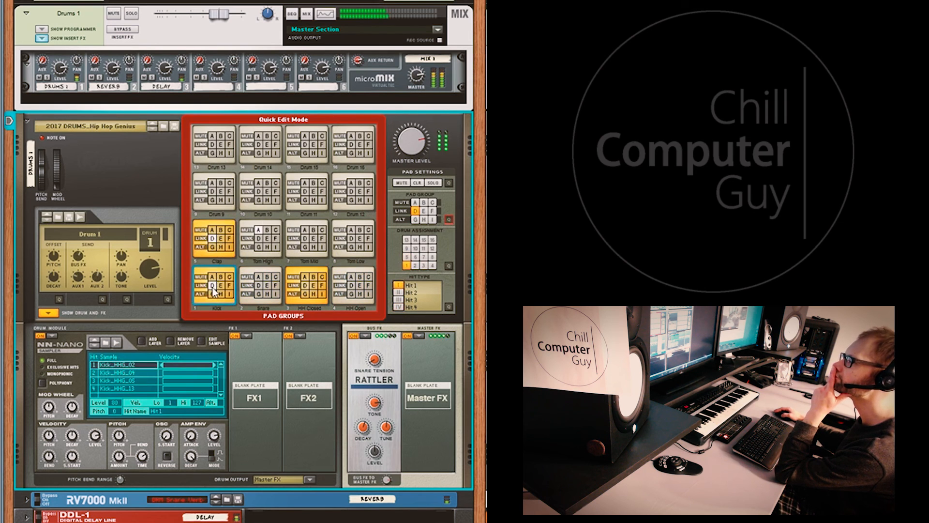
pyautogui.click(261, 291)
pyautogui.click(307, 290)
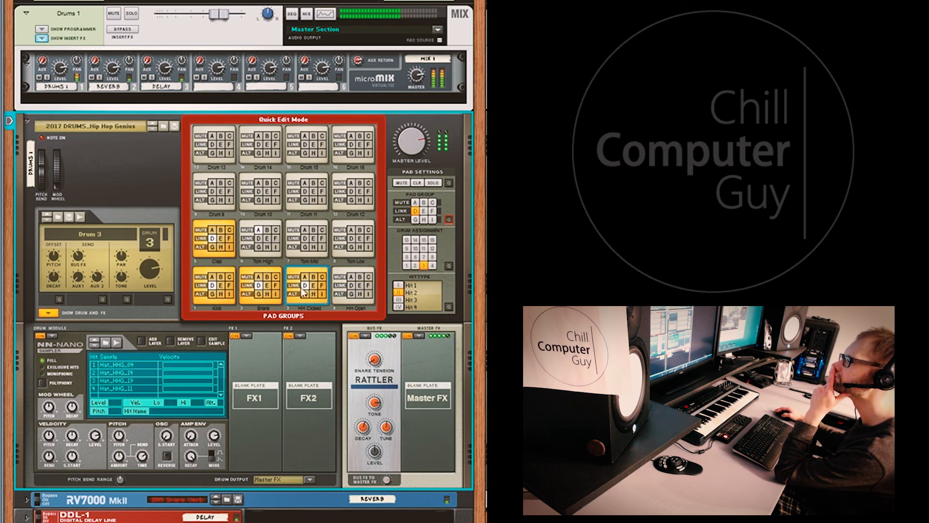
# Try the Snare in link group E, set HH Closed to link group F and HH Open to alt group I, and close the quick edit.
pyautogui.click(270, 290)
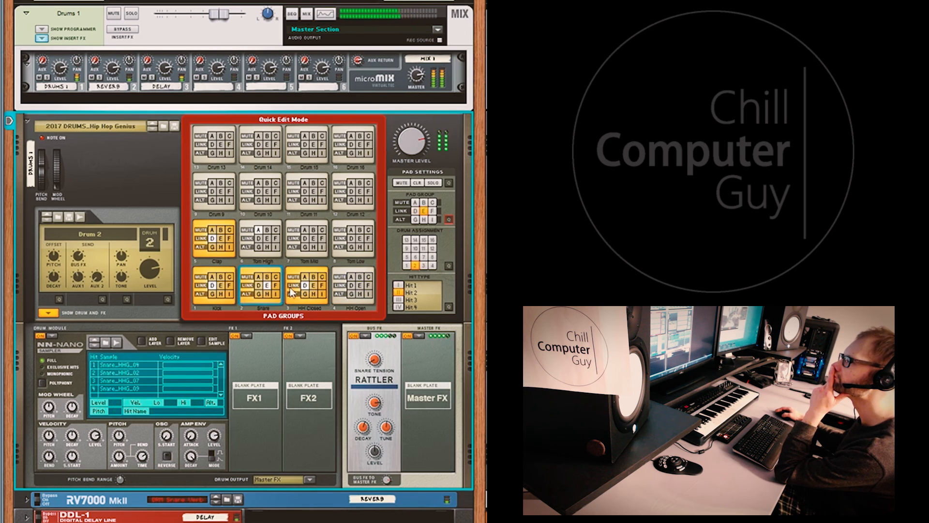
pyautogui.click(307, 291)
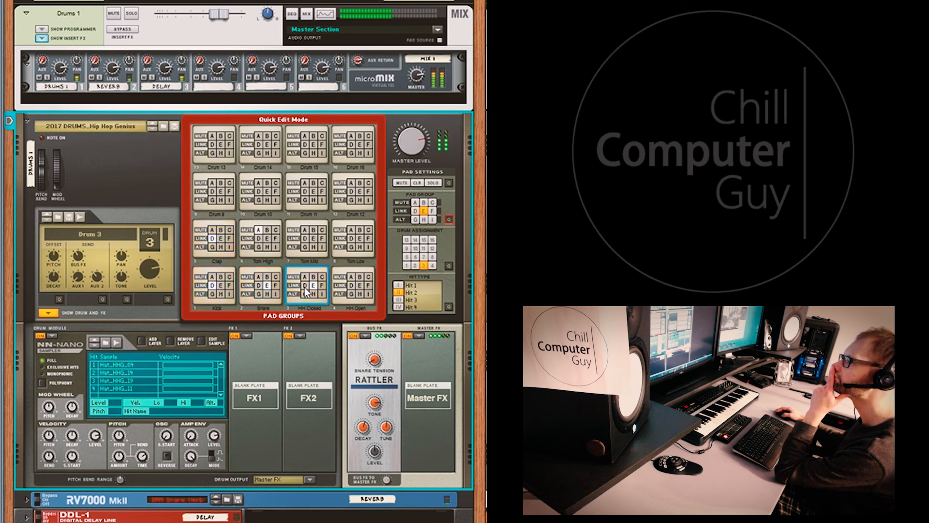
pyautogui.click(315, 286)
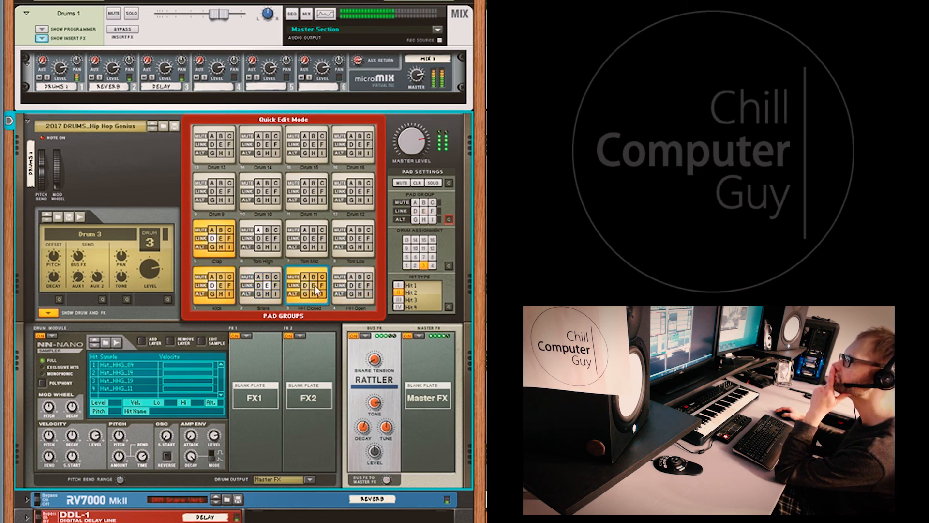
pyautogui.click(323, 285)
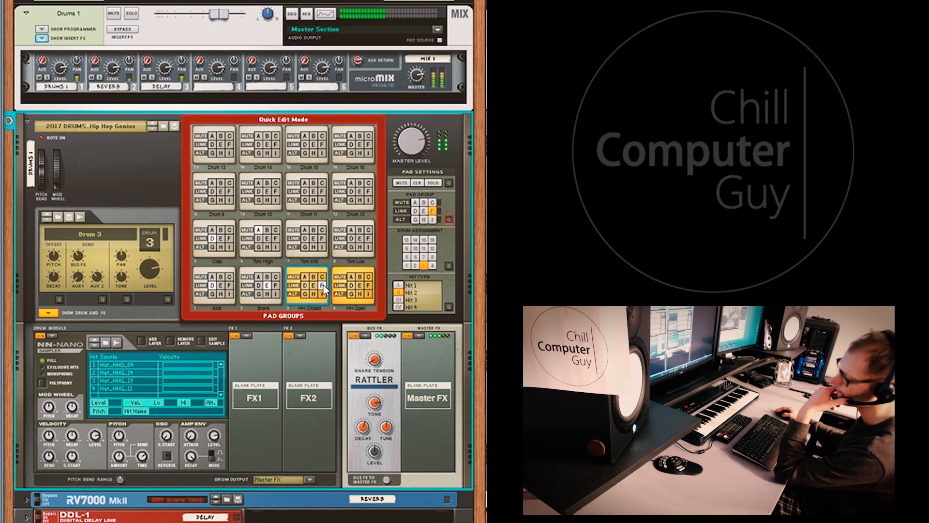
pyautogui.click(272, 292)
pyautogui.click(367, 297)
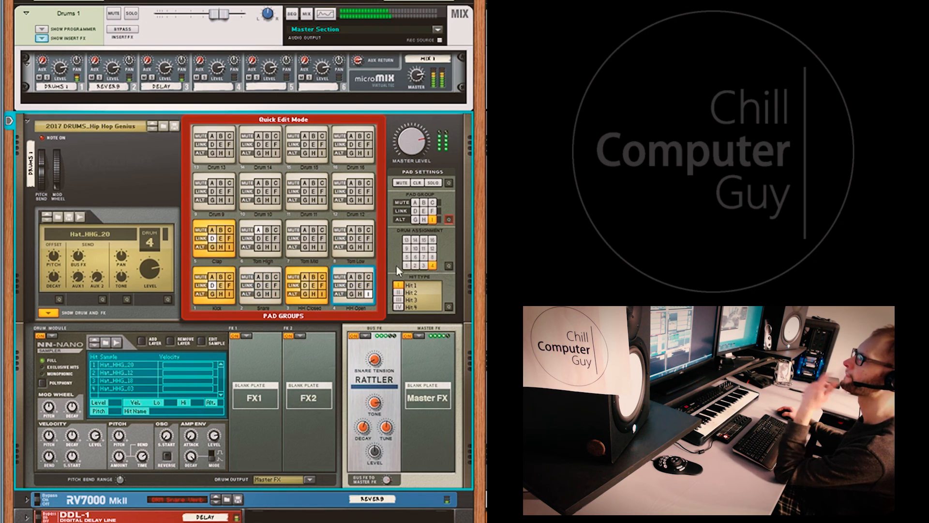
pyautogui.click(449, 220)
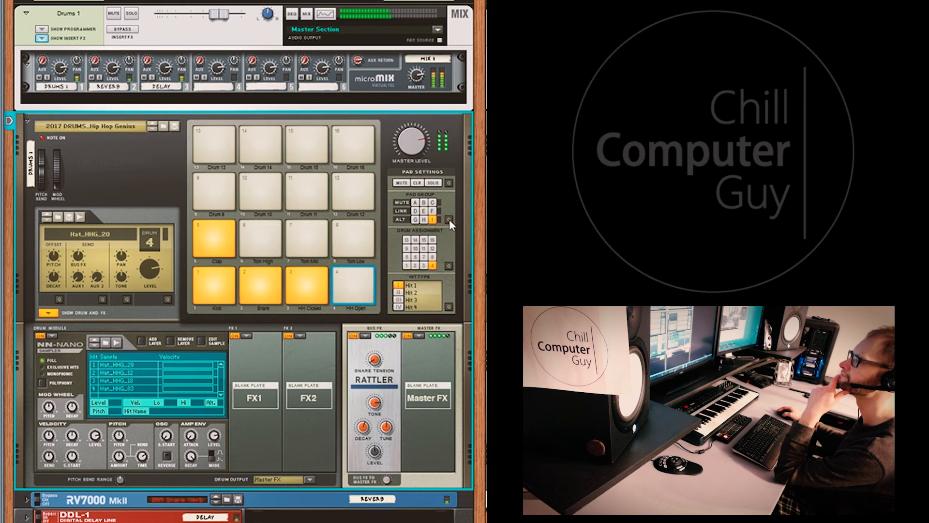
# In the pad drum assignment quick edit, try the Snare pad on drums 3 and 6, and bring it back to drum 2.
pyautogui.click(449, 266)
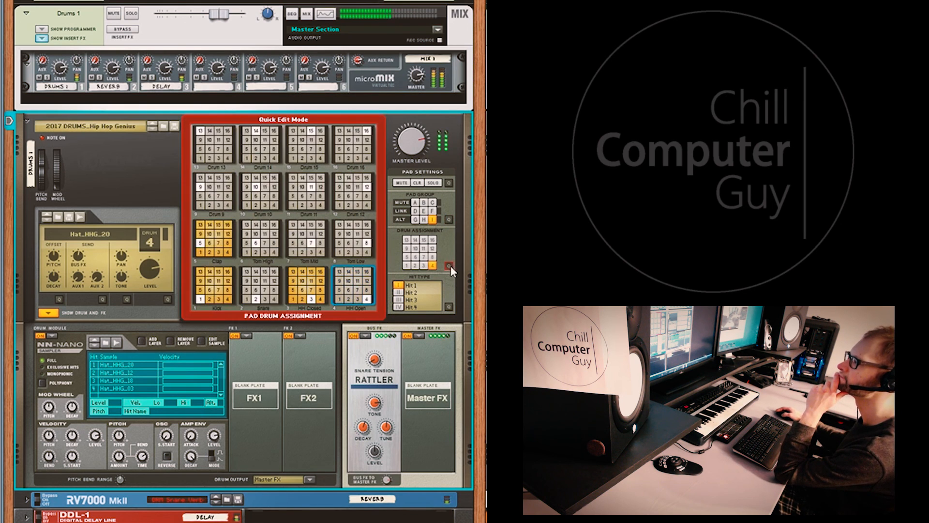
pyautogui.click(265, 295)
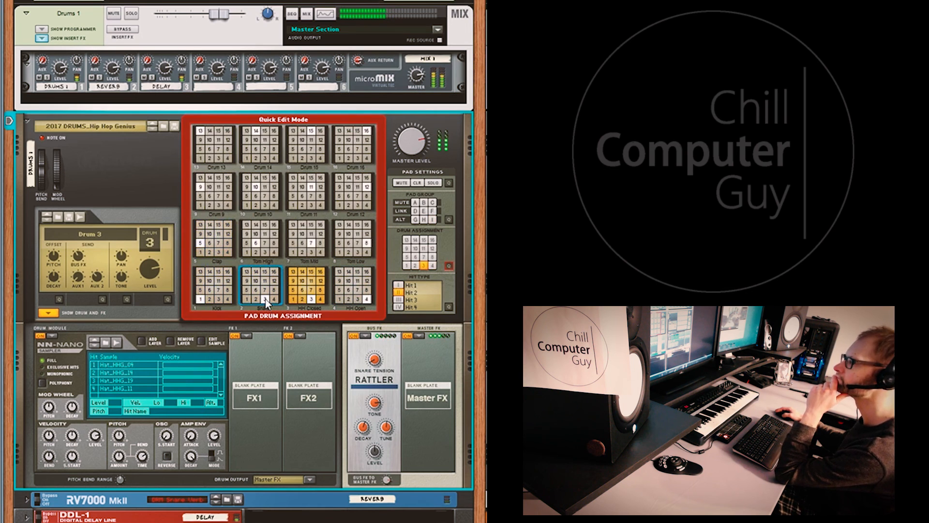
pyautogui.click(257, 300)
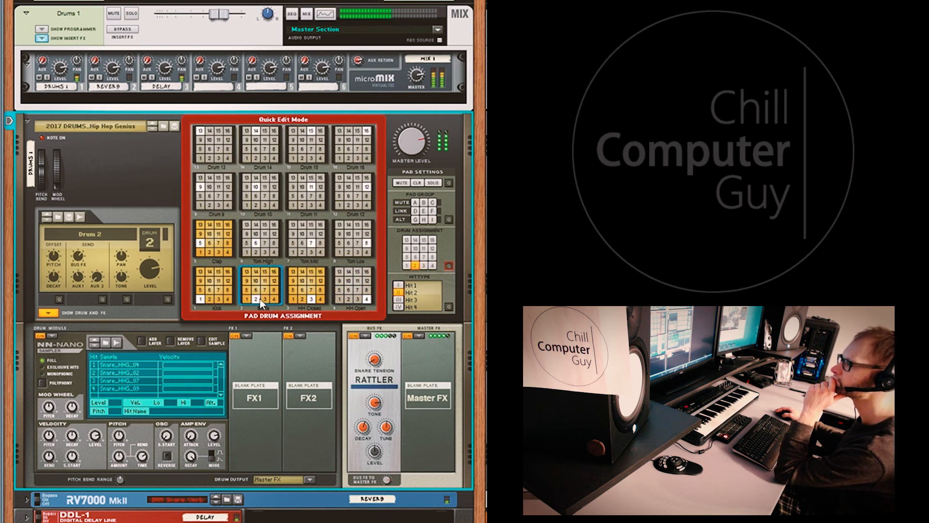
pyautogui.click(256, 289)
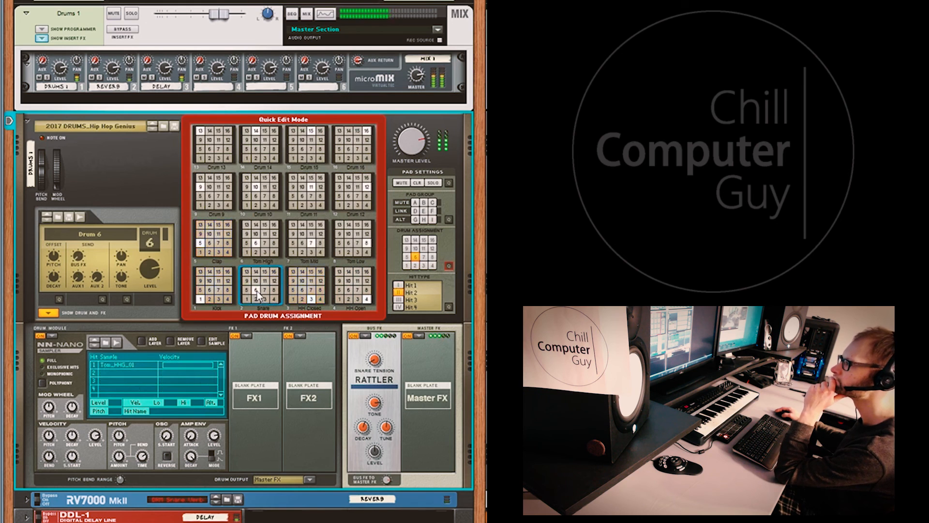
pyautogui.click(257, 300)
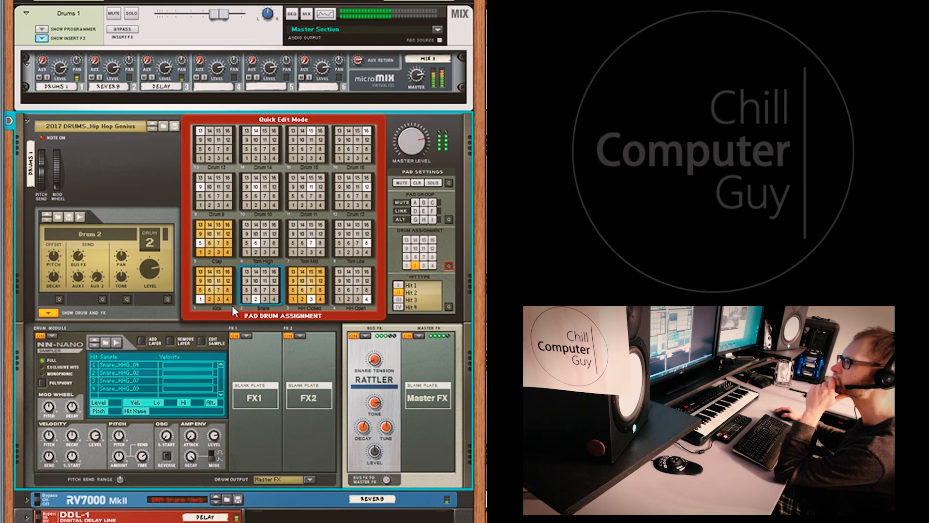
# Try the Kick pad on drums 6 and 7 and the Snare pad on drum 6, and return them to drums 1 and 2.
pyautogui.click(210, 290)
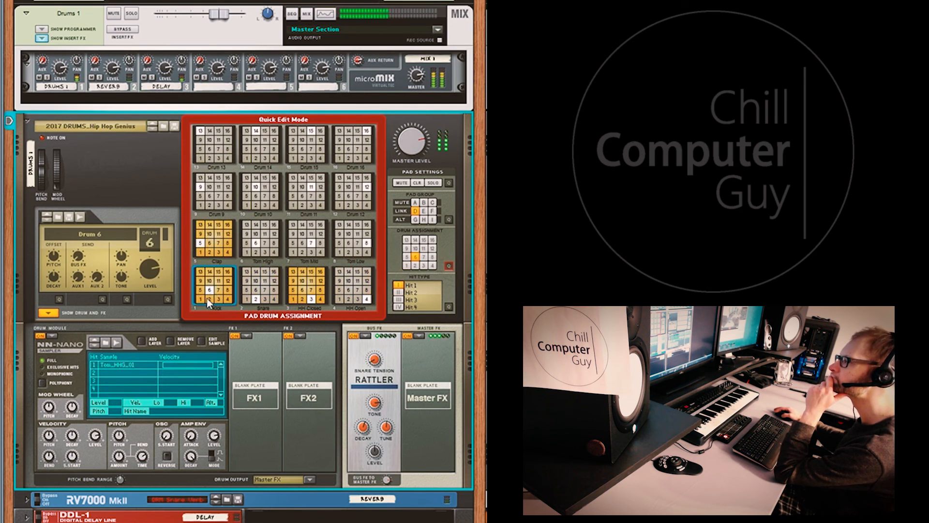
pyautogui.click(217, 290)
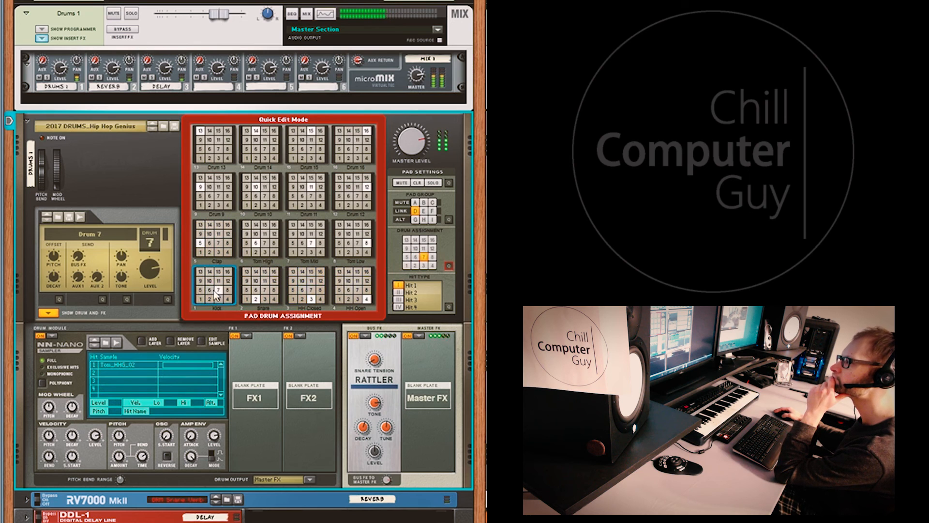
pyautogui.click(200, 299)
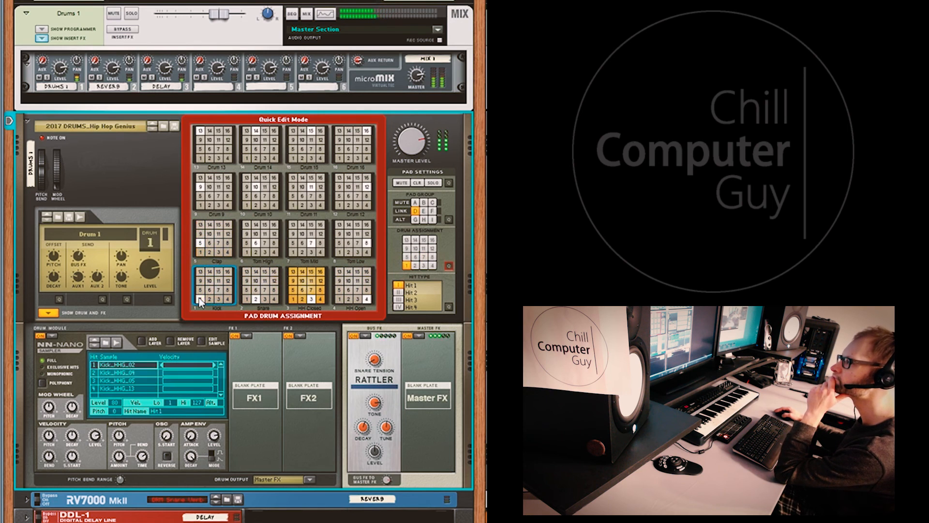
pyautogui.click(255, 291)
pyautogui.click(257, 301)
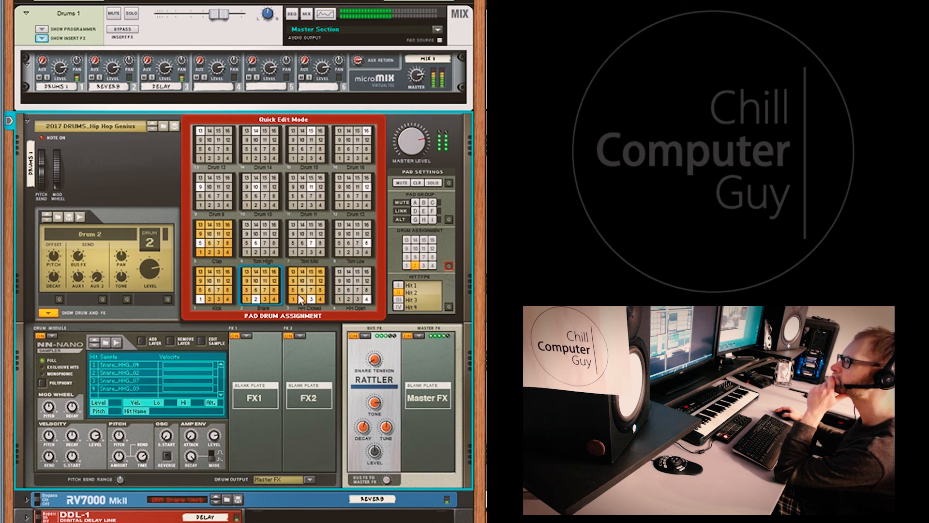
# Try drums 6 and 7 on the HH Closed and HH Open pads, leave both on drum 7, and show the sequencer.
pyautogui.click(302, 290)
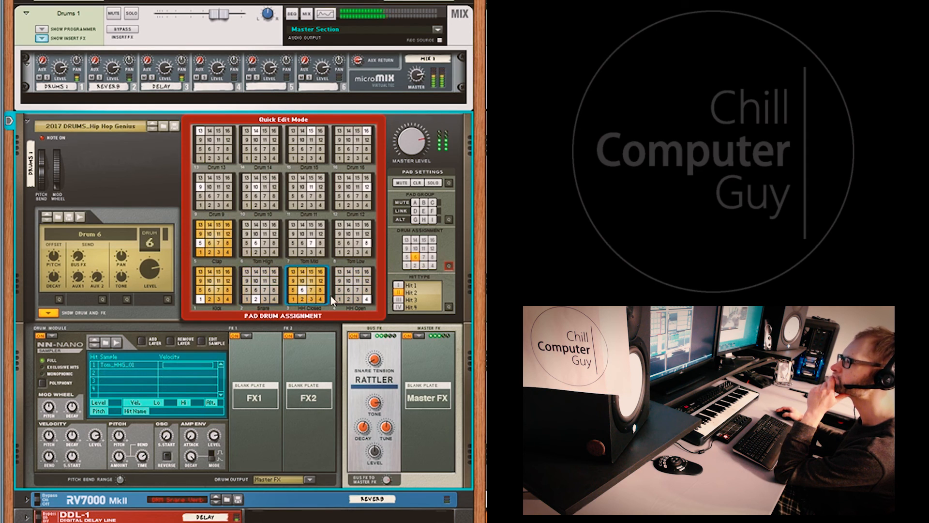
pyautogui.click(357, 290)
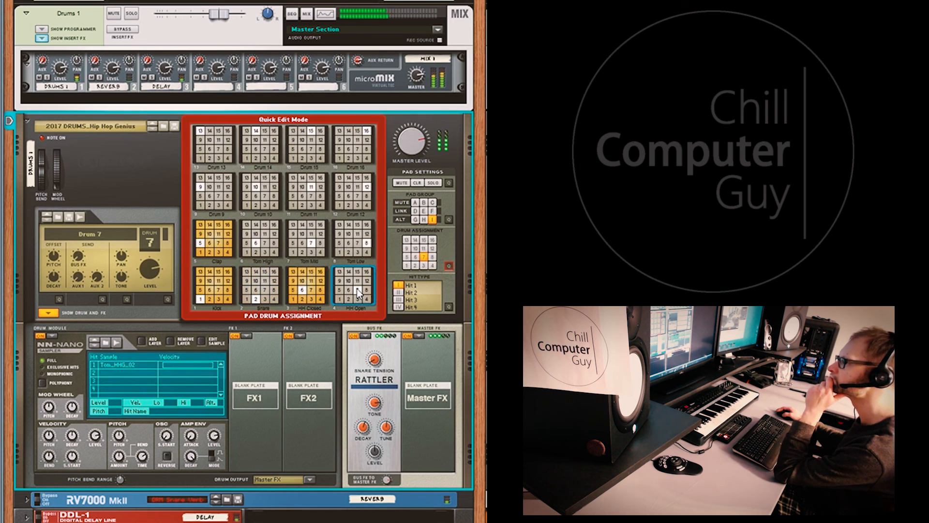
pyautogui.click(312, 292)
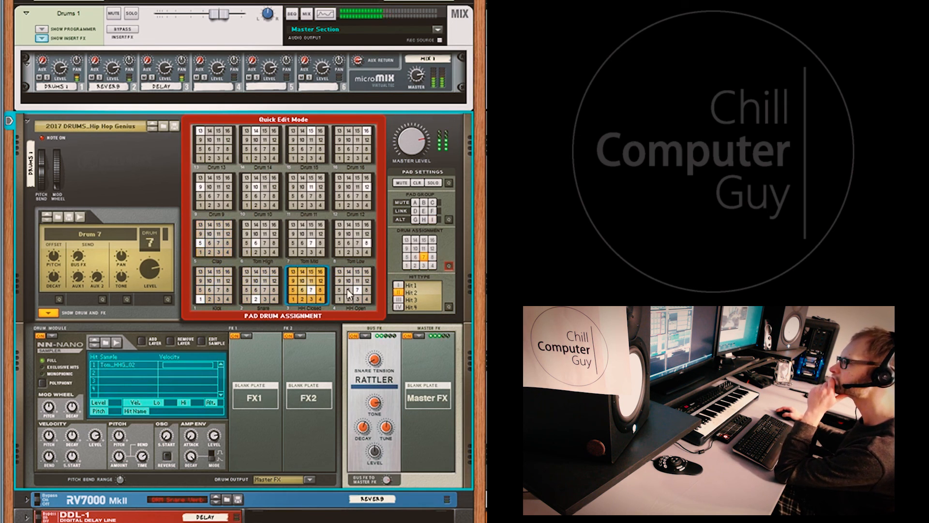
pyautogui.click(349, 290)
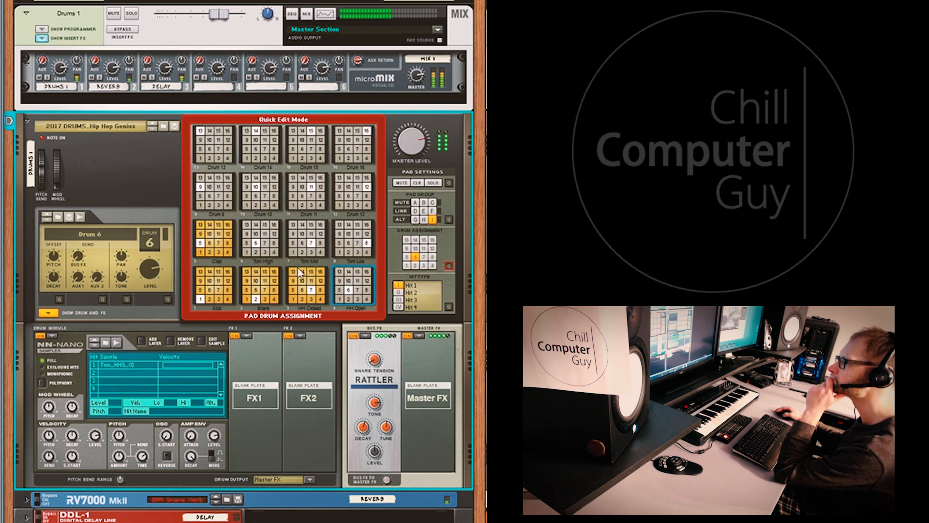
pyautogui.click(359, 289)
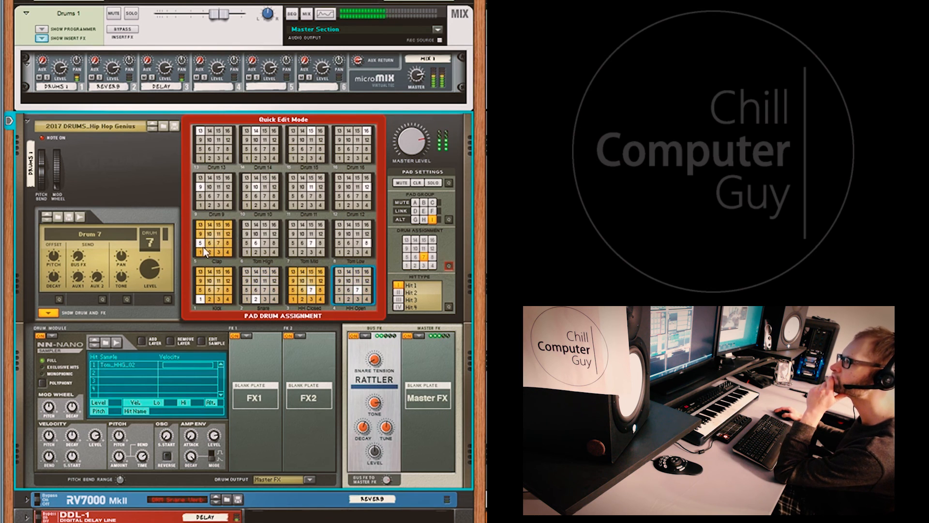
pyautogui.press('F7')
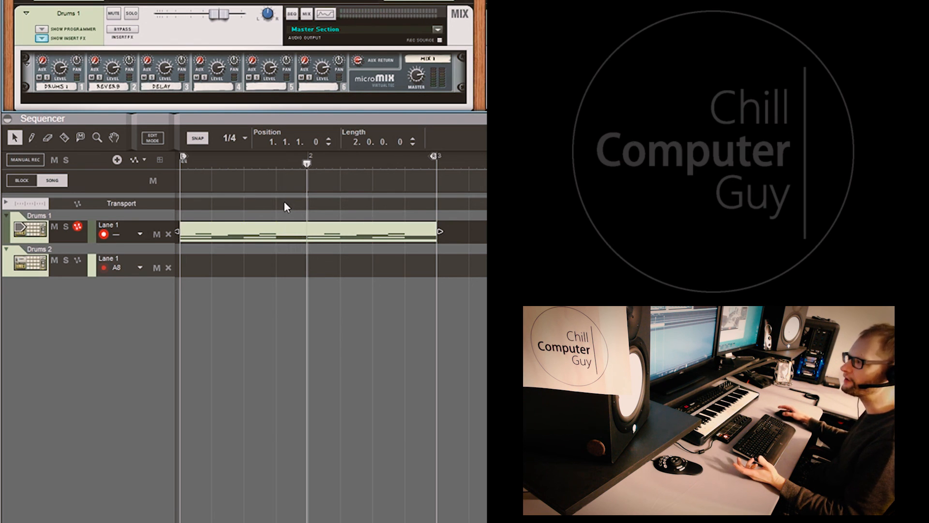
# Open the Drums 1 clip for editing and assign Lane 1 to groove channel A5, Old Goat.
pyautogui.doubleClick(260, 236)
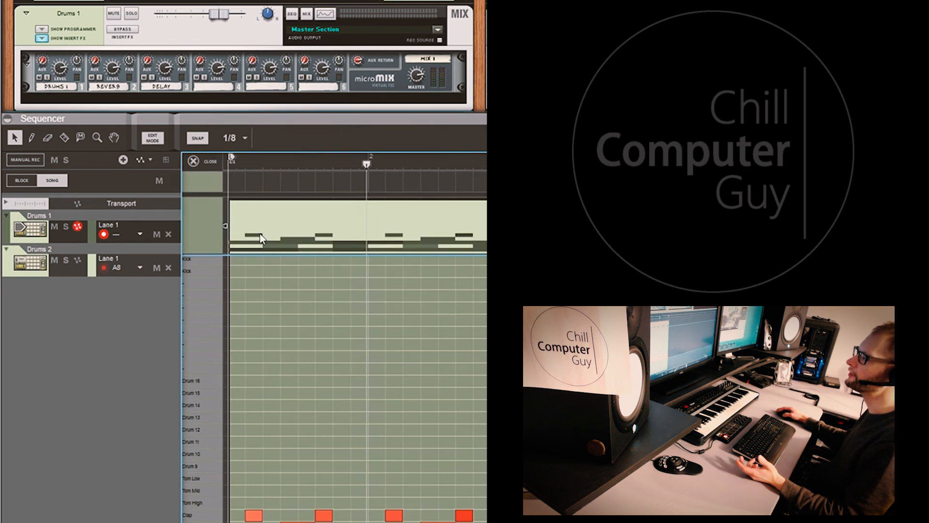
pyautogui.moveTo(579, 374); pyautogui.dragTo(249, 390)
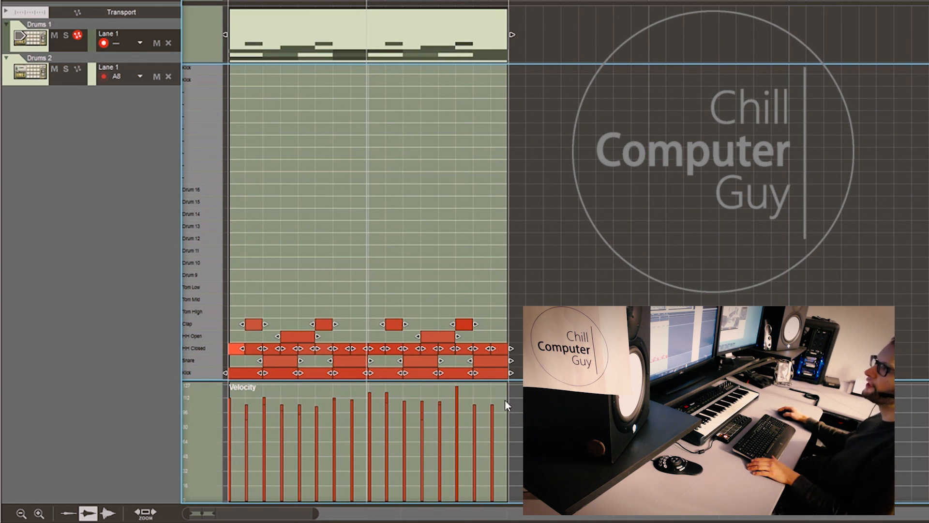
pyautogui.click(138, 45)
pyautogui.moveTo(167, 108)
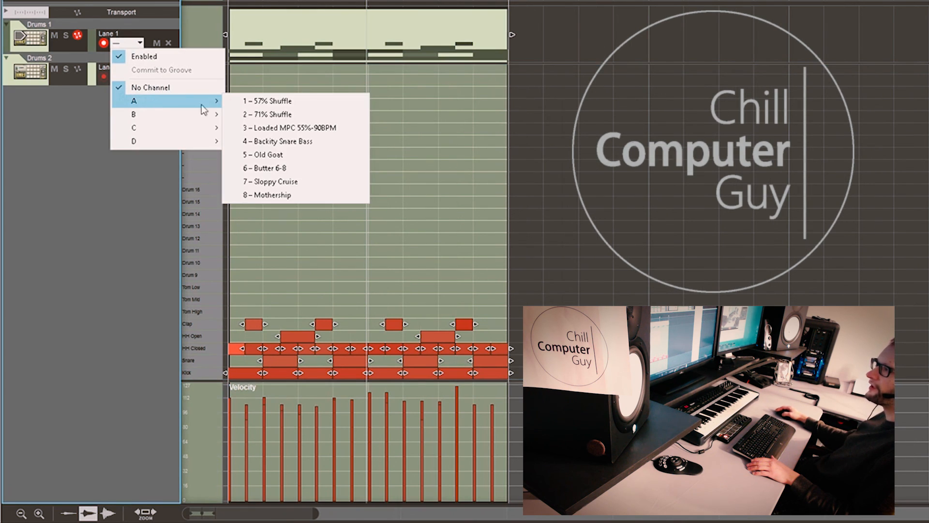
pyautogui.click(276, 155)
# Toggle playback, leave the clip editor and move the drum clip from the Drums 1 lane to the Drums 2 lane.
pyautogui.press('space')
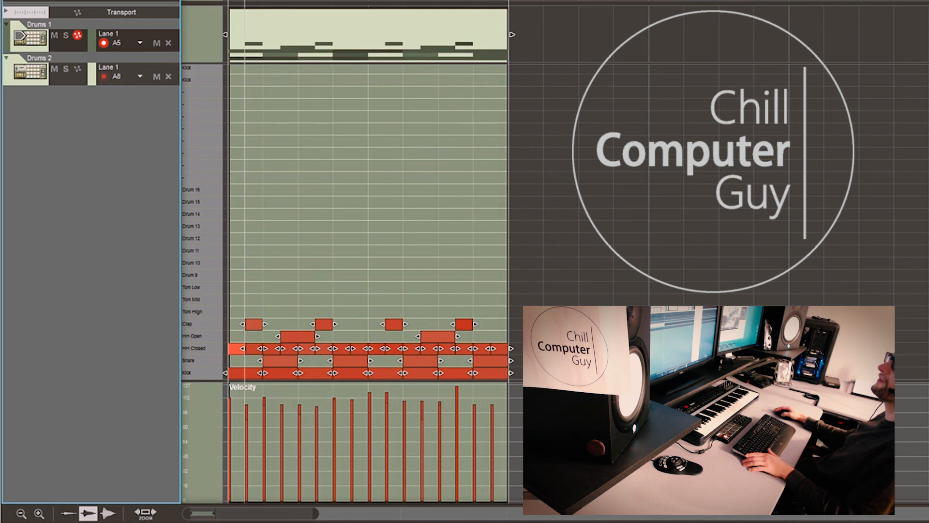
pyautogui.hotkey('ctrl', 'e')
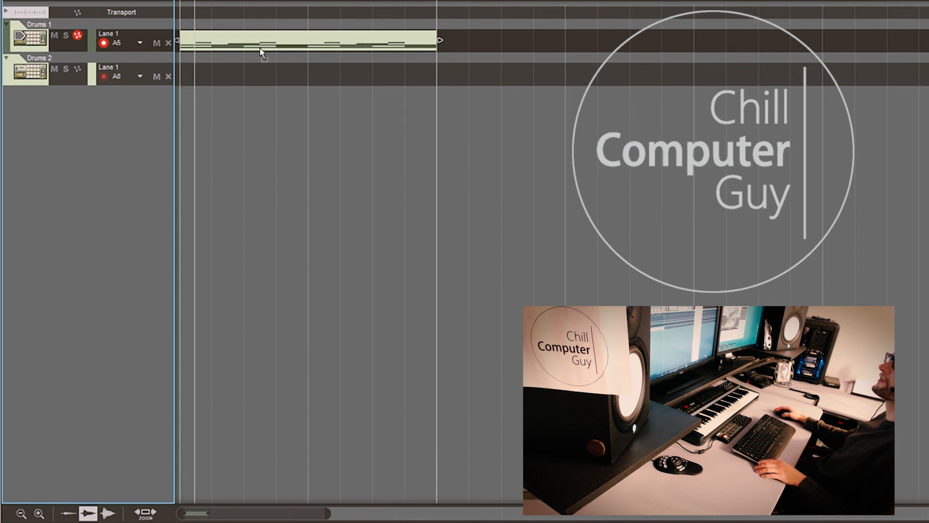
pyautogui.moveTo(261, 48); pyautogui.dragTo(257, 68)
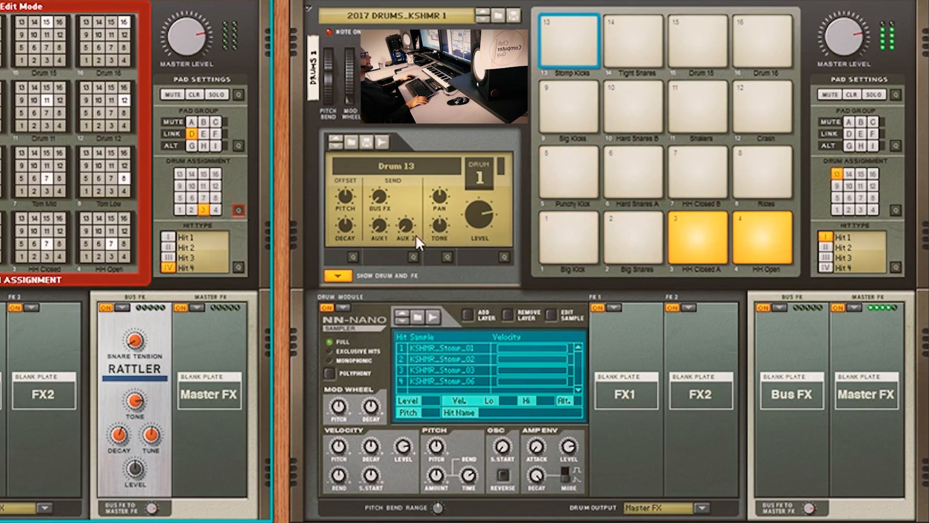
# In the drum send quick edit of Drums 2, set Big Kick's Aux 1 to 45 and Big Snares' Aux 2 to 82.
pyautogui.click(414, 256)
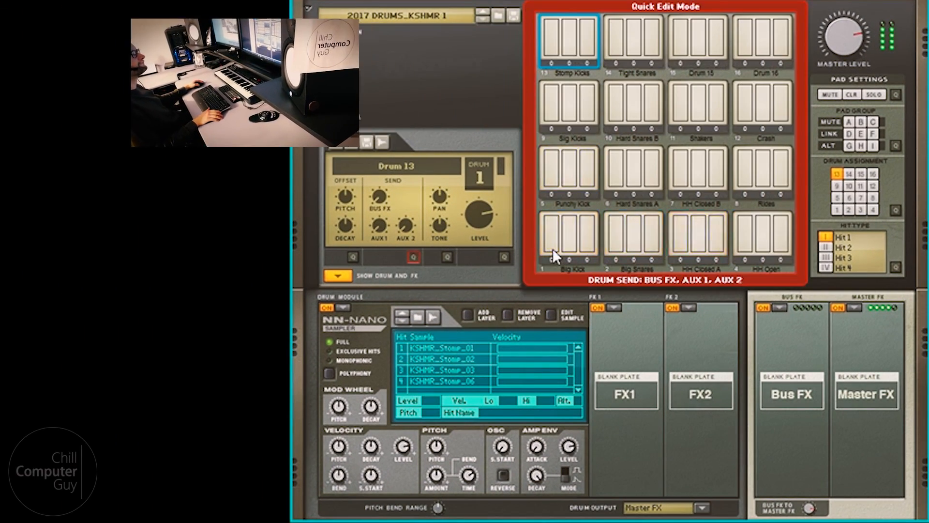
pyautogui.click(570, 237)
pyautogui.moveTo(571, 235)
pyautogui.mouseDown()
pyautogui.moveTo(588, 256)
pyautogui.moveTo(568, 239)
pyautogui.mouseUp()
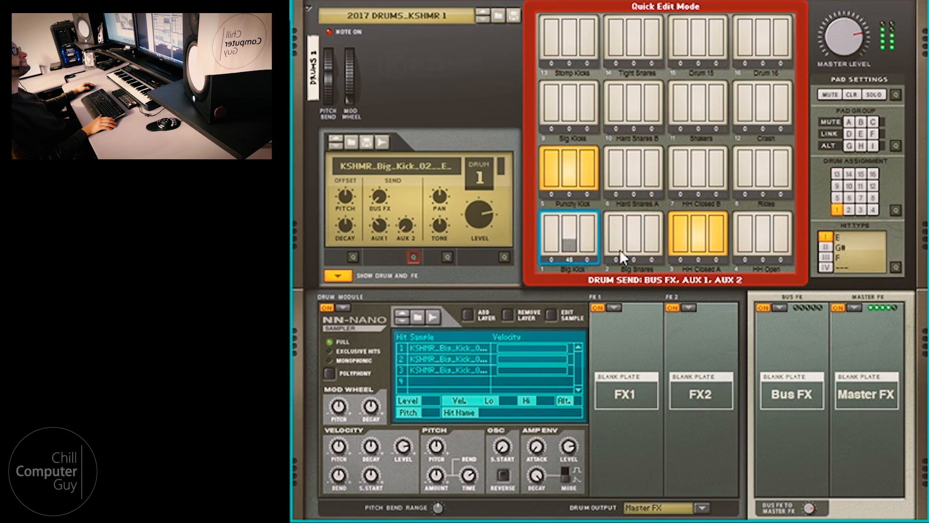
pyautogui.moveTo(649, 249); pyautogui.dragTo(650, 228)
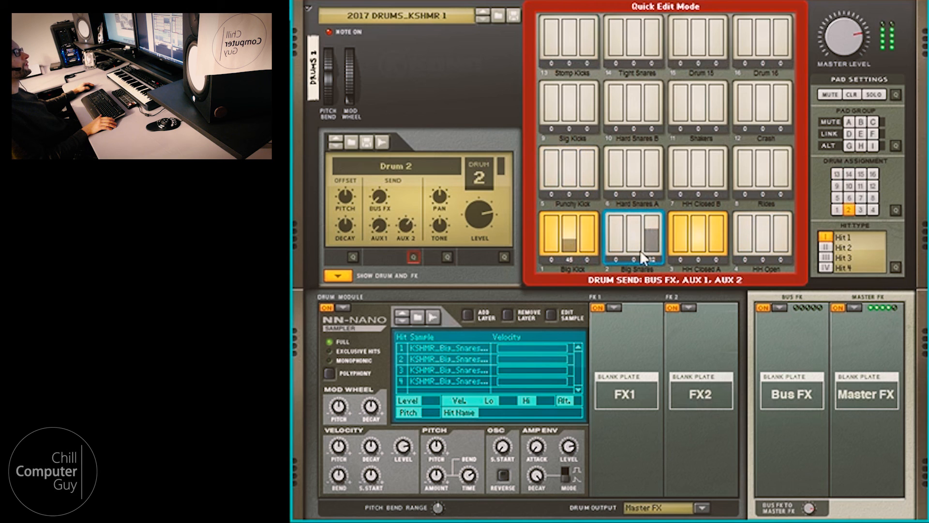
# Set the Aux 1 send to 73 on HH Closed A and 54 on HH Open, and Punchy Kick's Aux 2 to 88.
pyautogui.click(698, 246)
pyautogui.moveTo(698, 246); pyautogui.dragTo(699, 230)
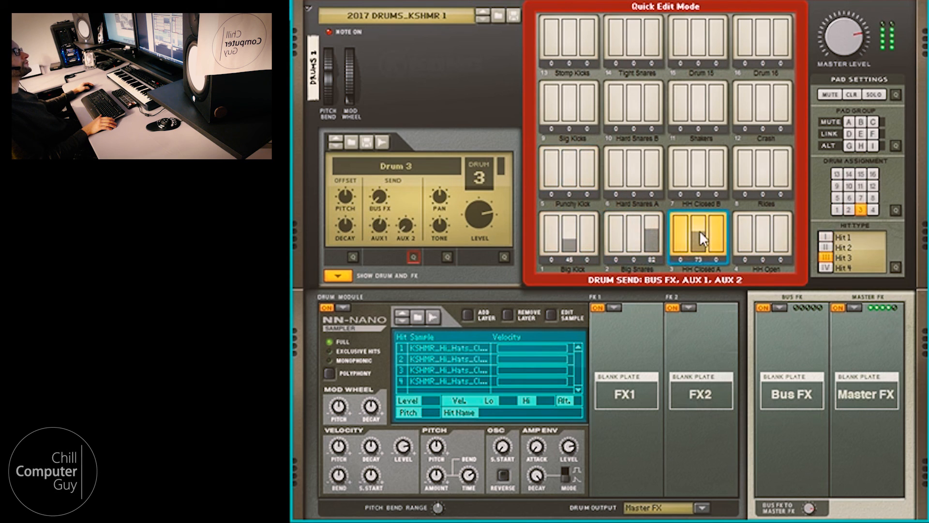
pyautogui.moveTo(771, 249); pyautogui.dragTo(767, 236)
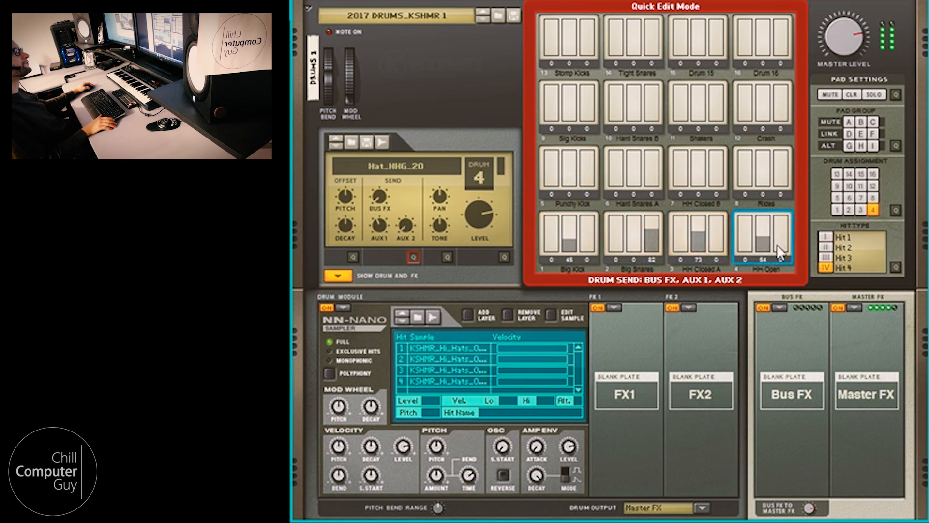
pyautogui.click(588, 183)
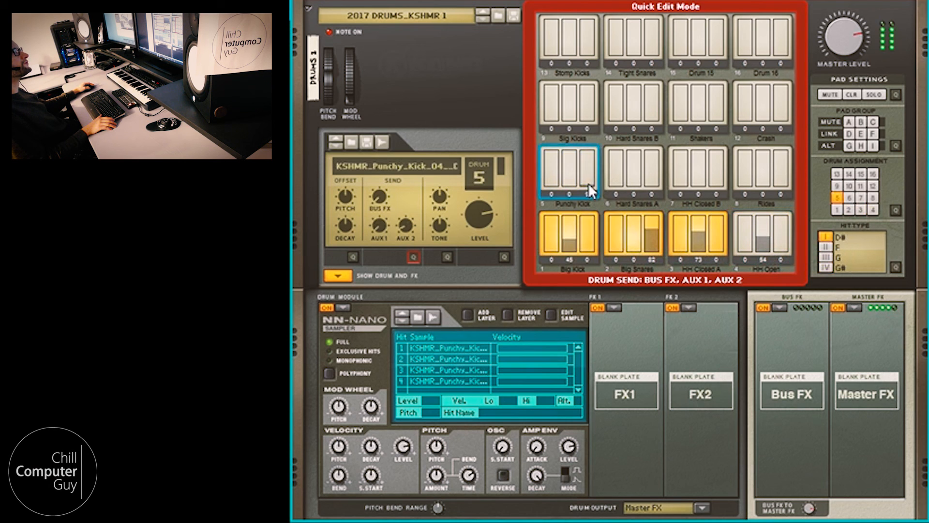
pyautogui.moveTo(588, 183); pyautogui.dragTo(586, 161)
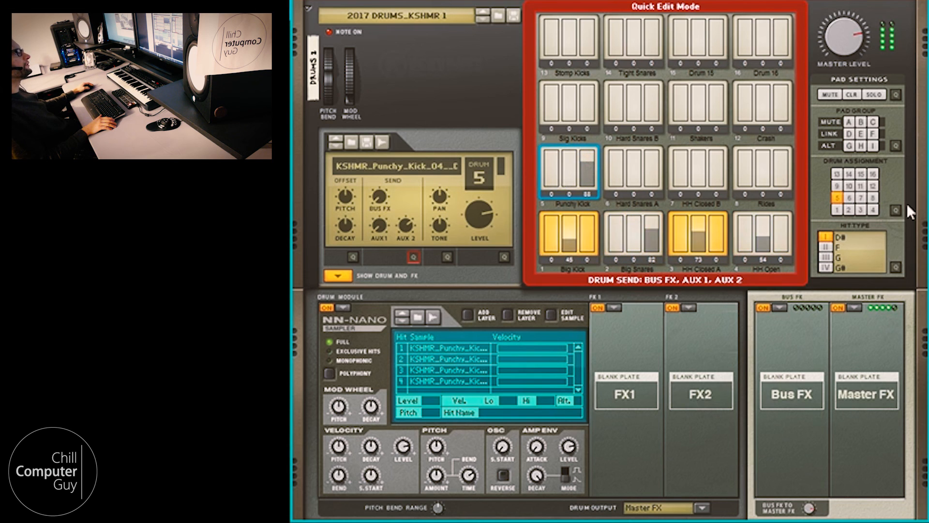
# Set the Punchy Kick pad to Hit 2 and switch the pad solo from Punchy Kick to Big Snares.
pyautogui.click(826, 244)
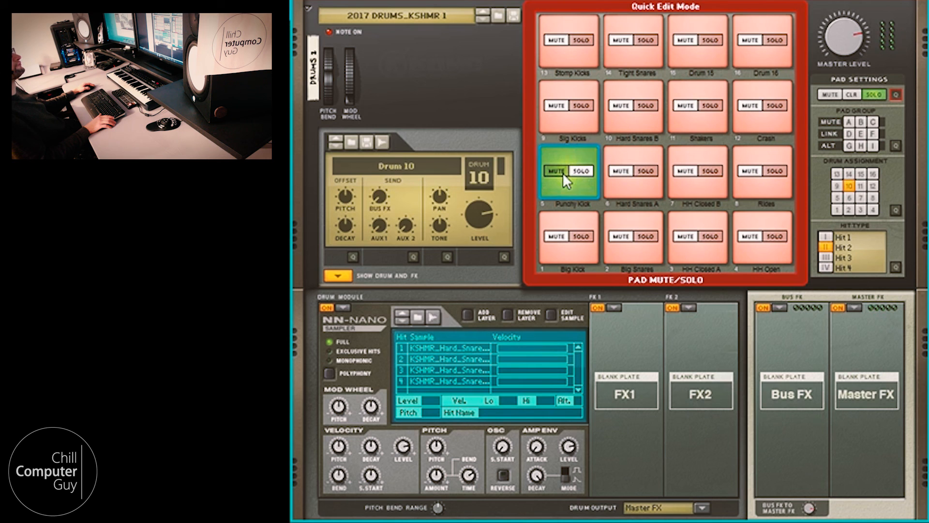
pyautogui.click(580, 170)
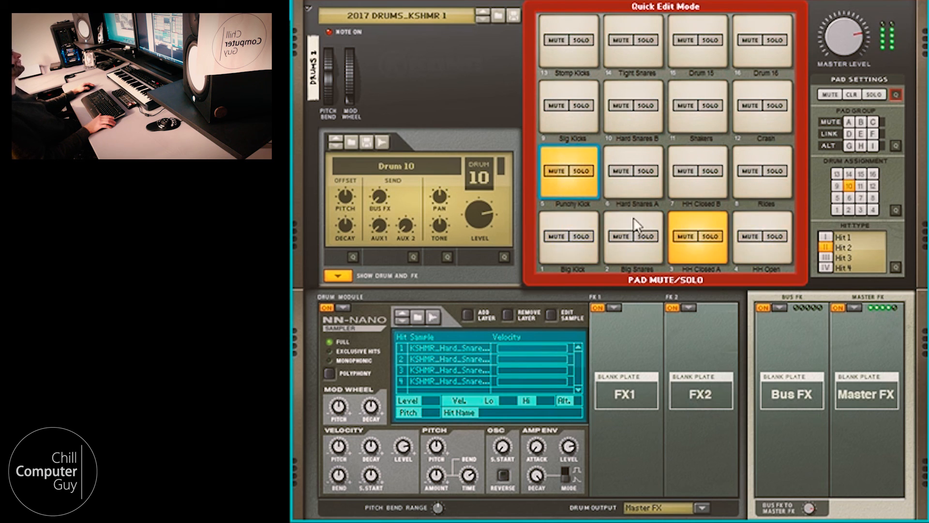
pyautogui.click(638, 240)
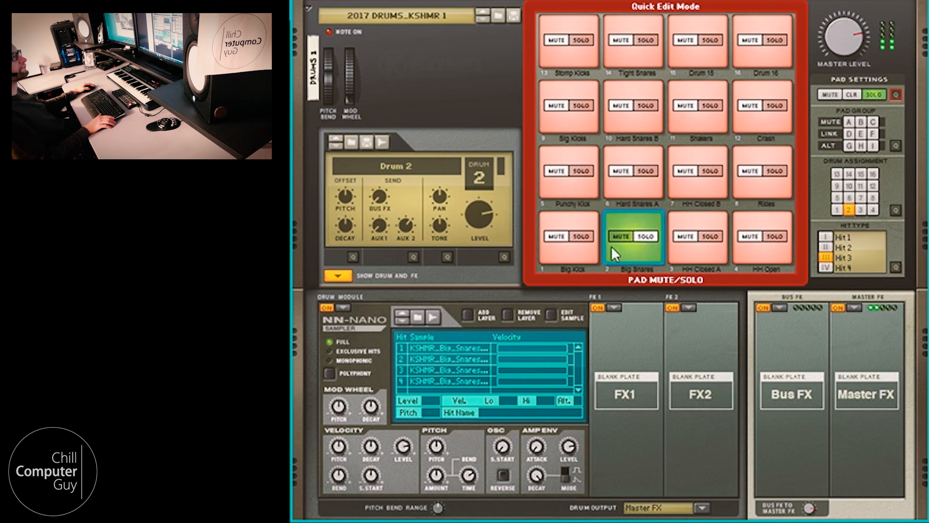
# In the drum send quick edit, set Big Snares' Aux 1 to 64 and Aux 2 to 0, and turn off its solo.
pyautogui.click(414, 255)
pyautogui.moveTo(630, 217); pyautogui.dragTo(664, 268)
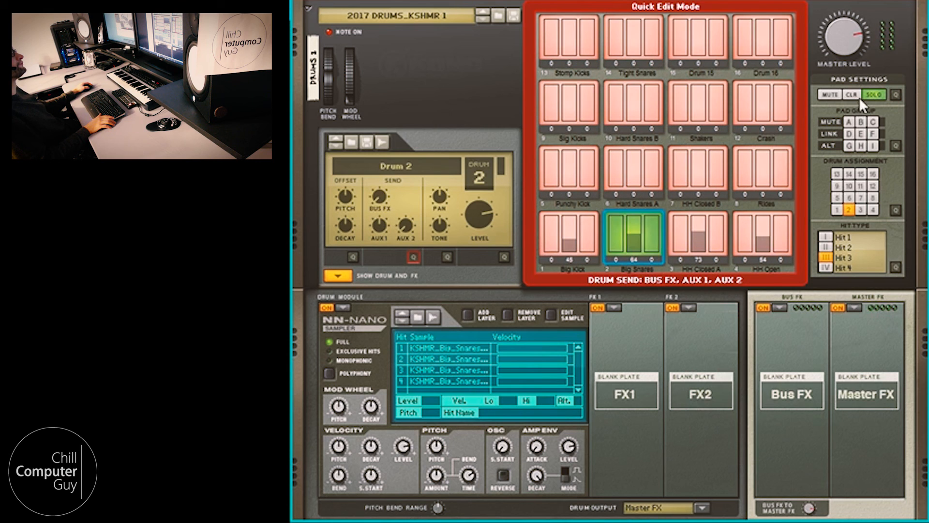
pyautogui.click(873, 93)
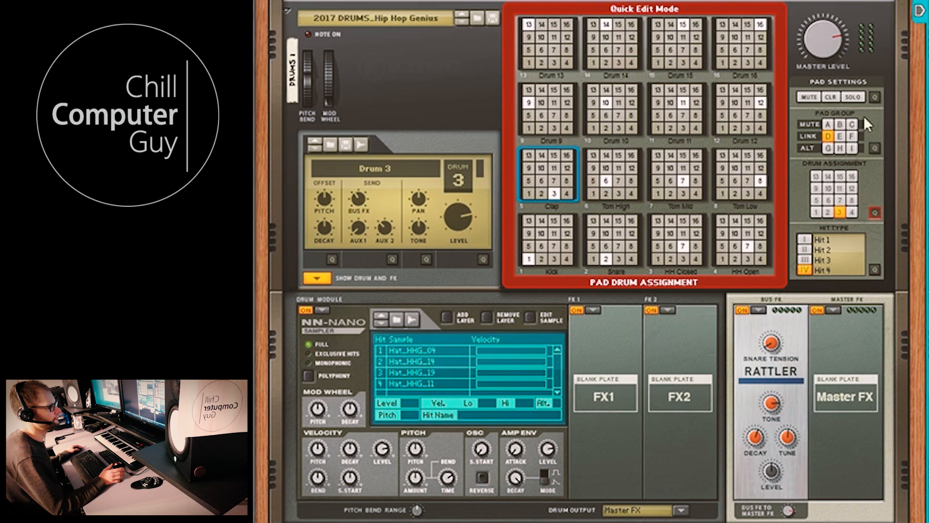
pyautogui.click(873, 270)
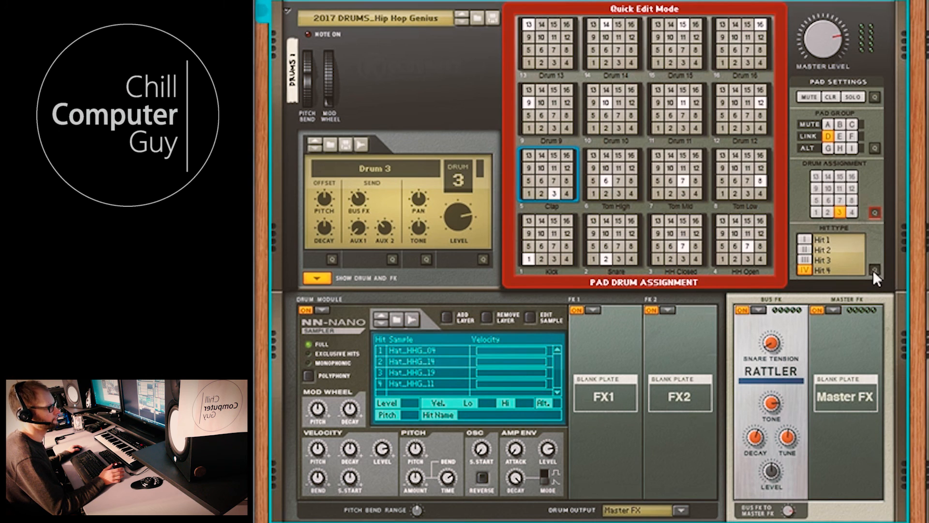
pyautogui.click(873, 212)
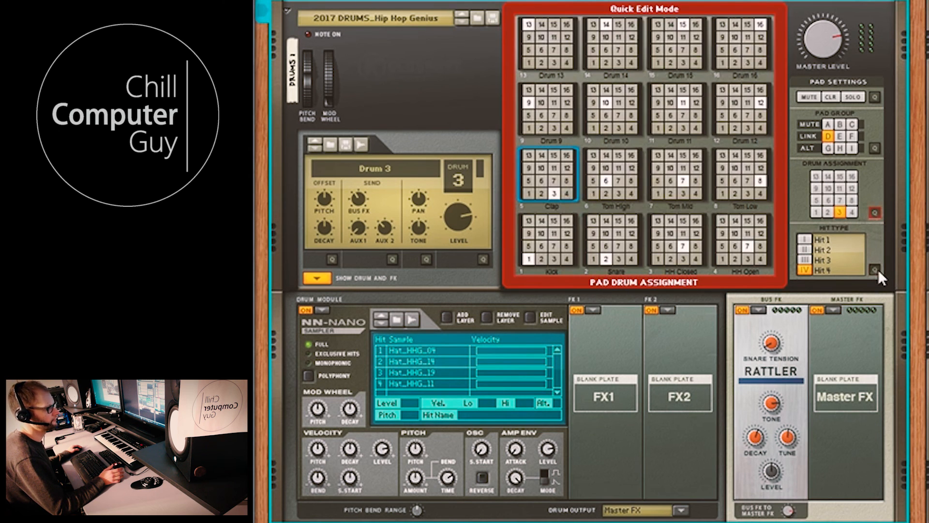
pyautogui.click(875, 269)
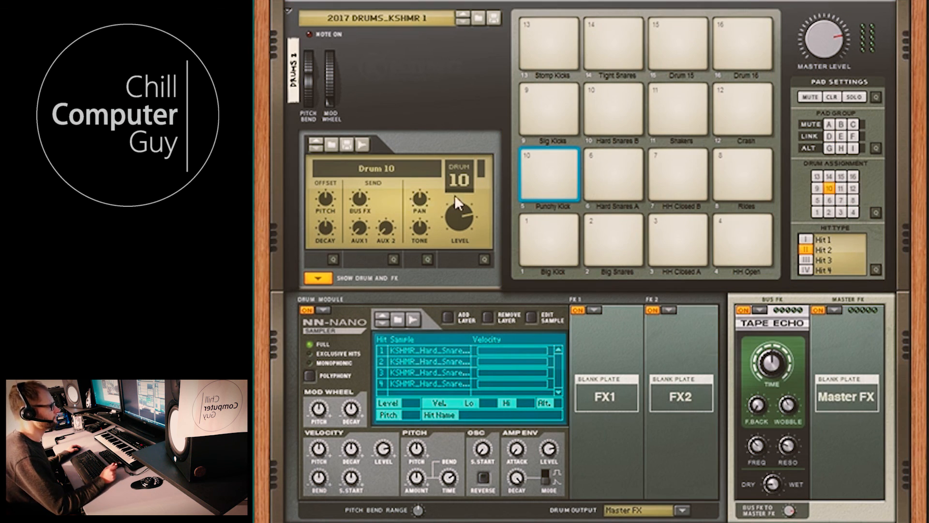
# Select the Big Kick pad and try the Nurse Rex Loop Player and Physical Bass Drum modules on it.
pyautogui.click(568, 231)
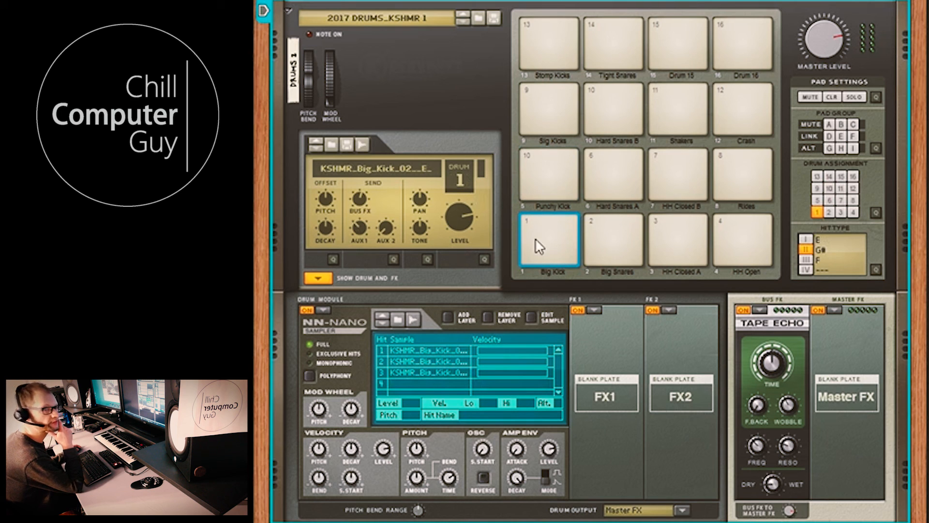
pyautogui.click(323, 310)
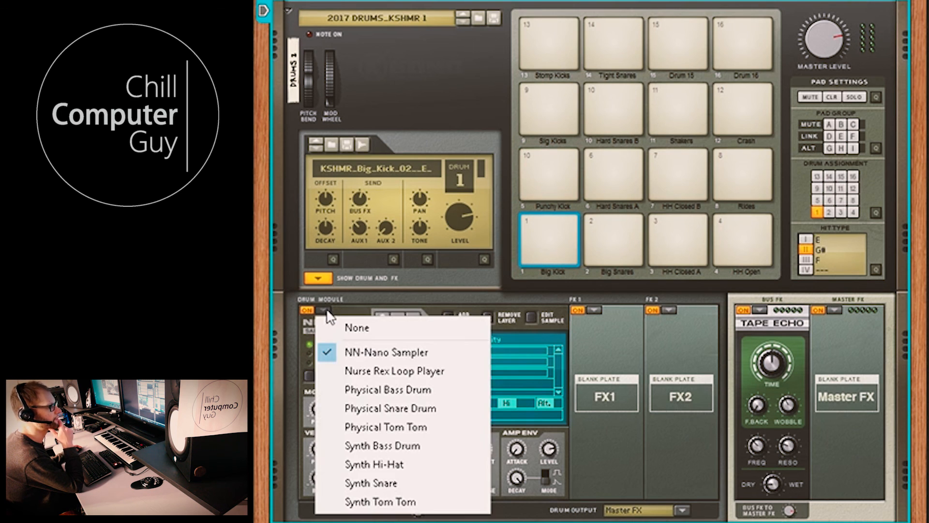
pyautogui.click(379, 371)
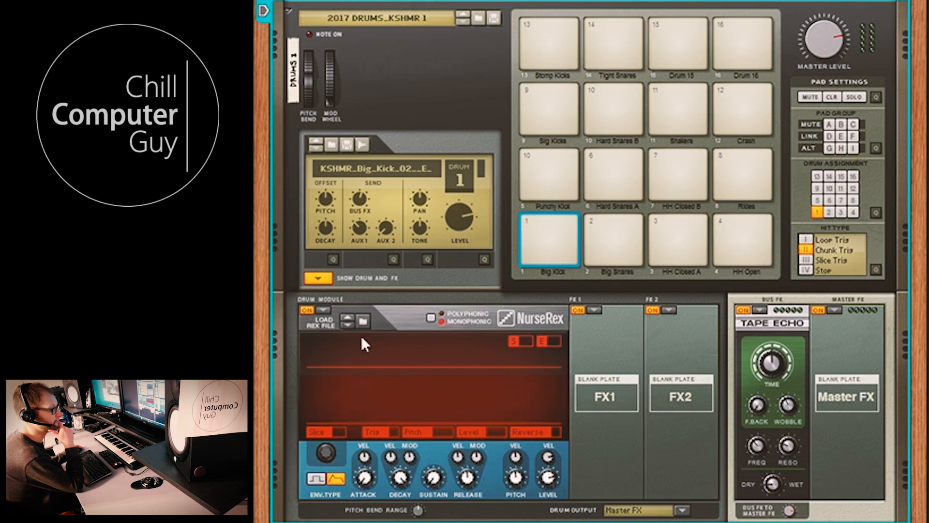
pyautogui.click(325, 309)
pyautogui.click(409, 375)
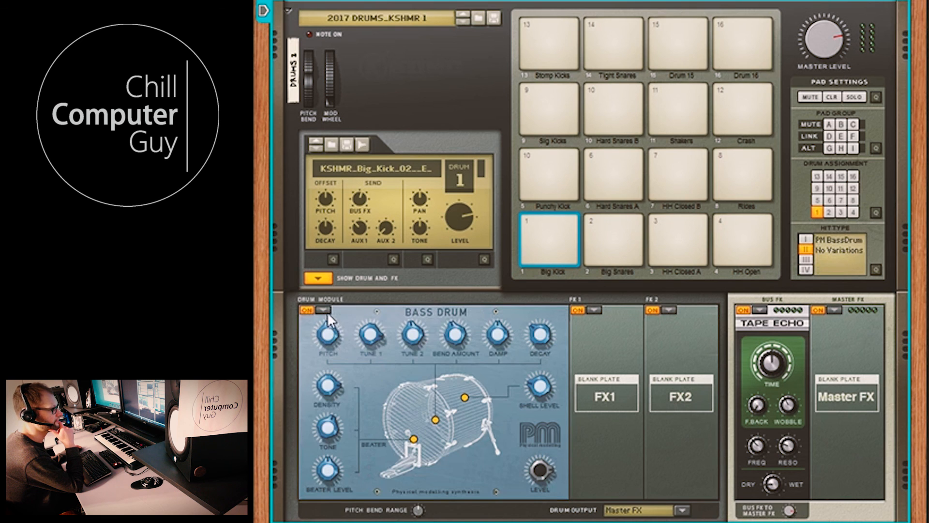
# Try the Physical Snare Drum and Synth Hi-Hat modules on the Big Kick pad, and switch back to the NN-Nano Sampler.
pyautogui.click(323, 310)
pyautogui.click(367, 405)
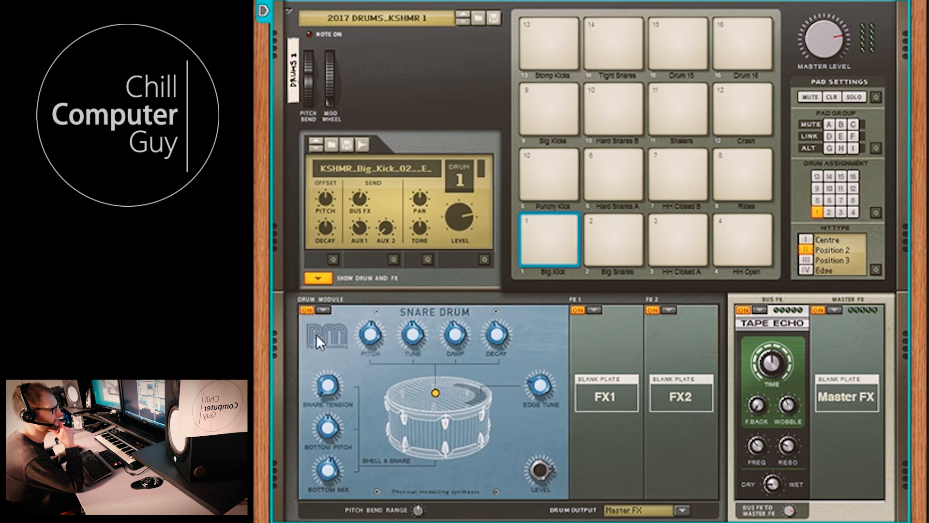
pyautogui.click(323, 310)
pyautogui.click(364, 464)
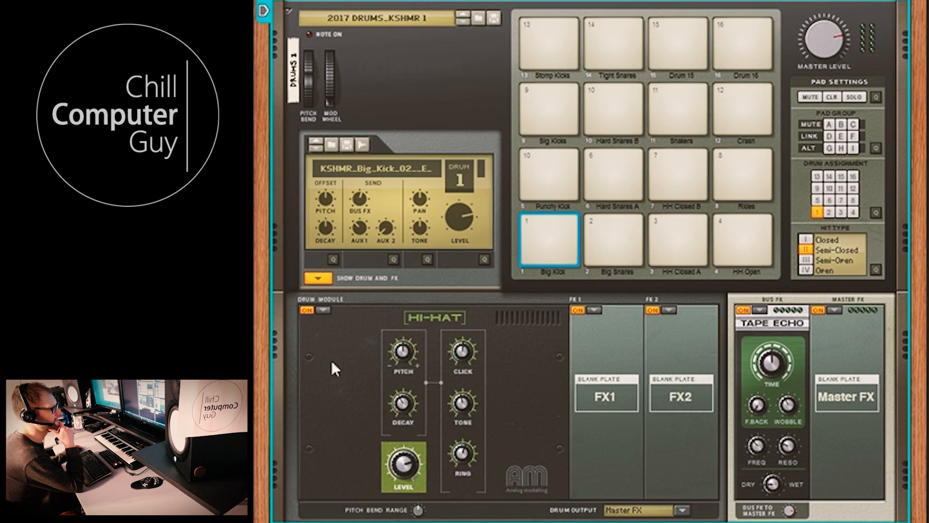
pyautogui.click(322, 310)
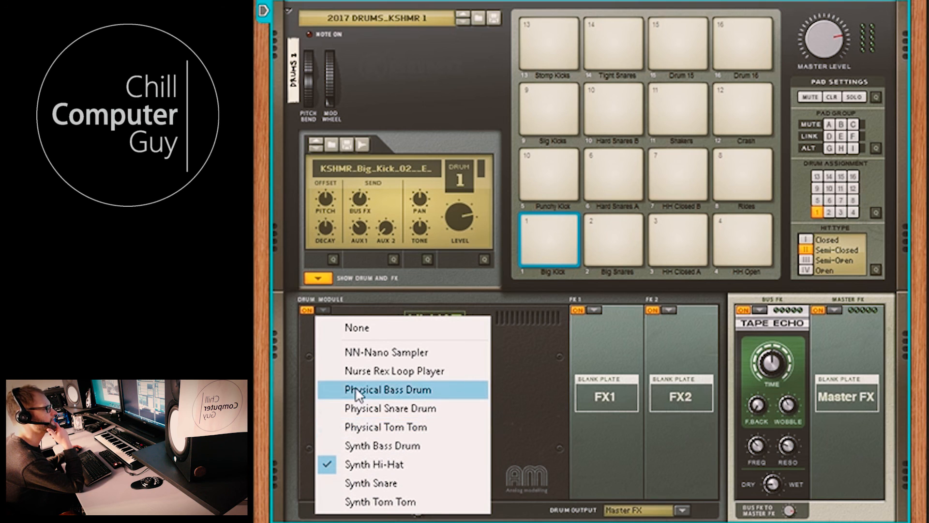
pyautogui.click(356, 358)
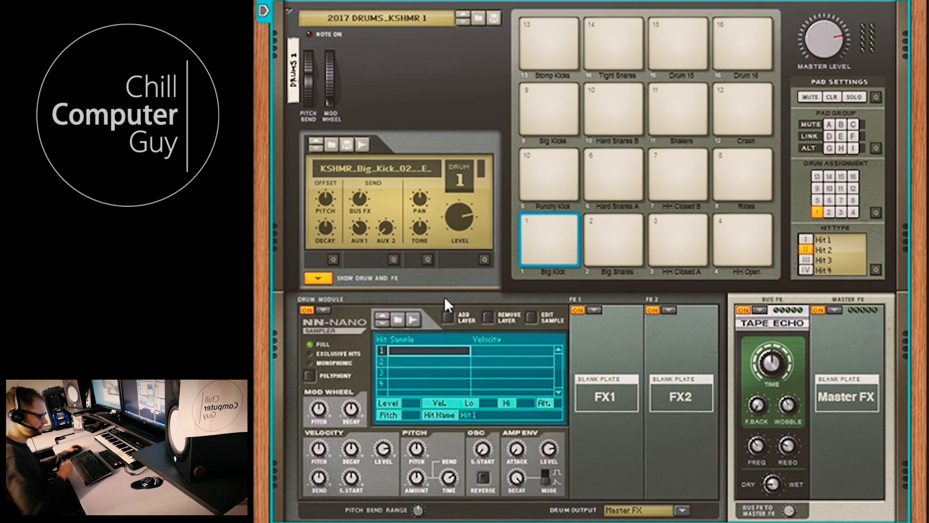
# Undo all the drum module changes made on the Big Kick pad.
pyautogui.hotkey('ctrl', 'z')
pyautogui.hotkey('ctrl', 'z')
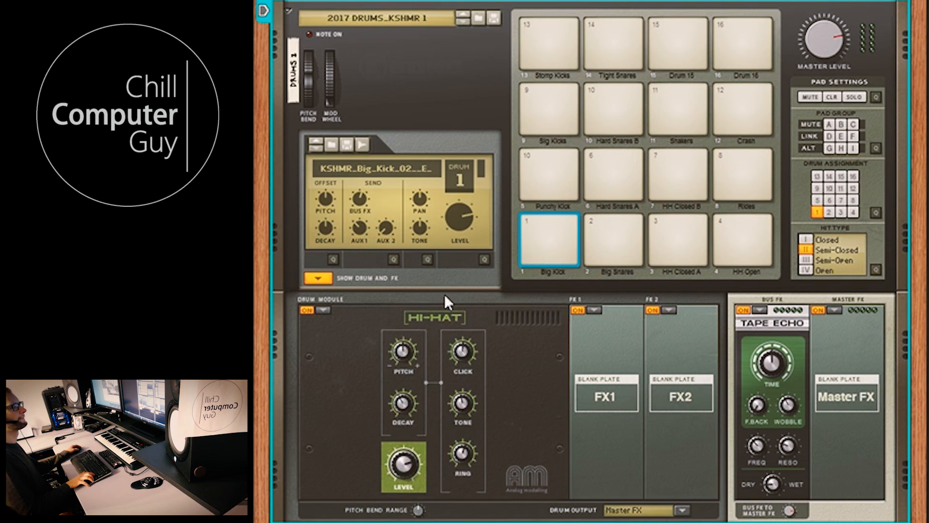
pyautogui.hotkey('ctrl', 'z')
pyautogui.hotkey('ctrl', 'z')
pyautogui.hotkey('ctrl', 'z')
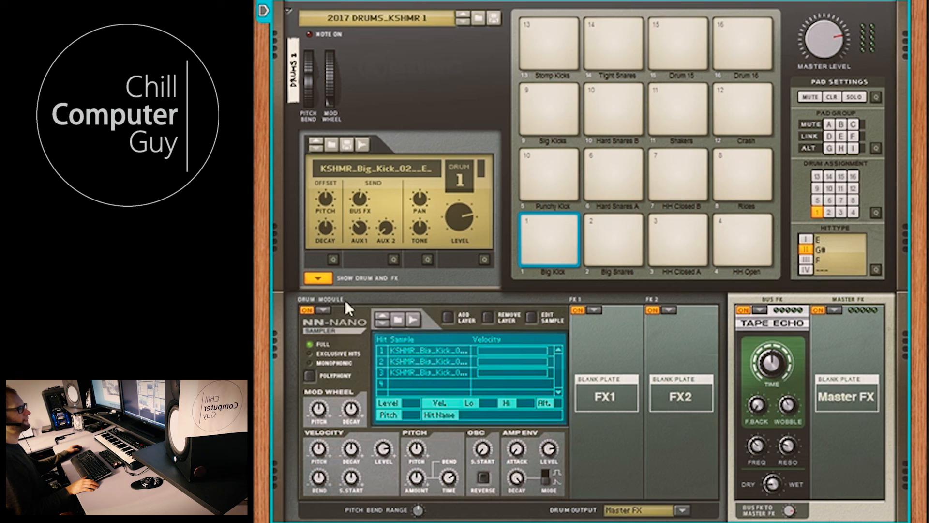
# Choose the NN-Nano Sampler for the Big Kick pad, select its hit 1 sample to view its settings, and audition the pad.
pyautogui.click(324, 310)
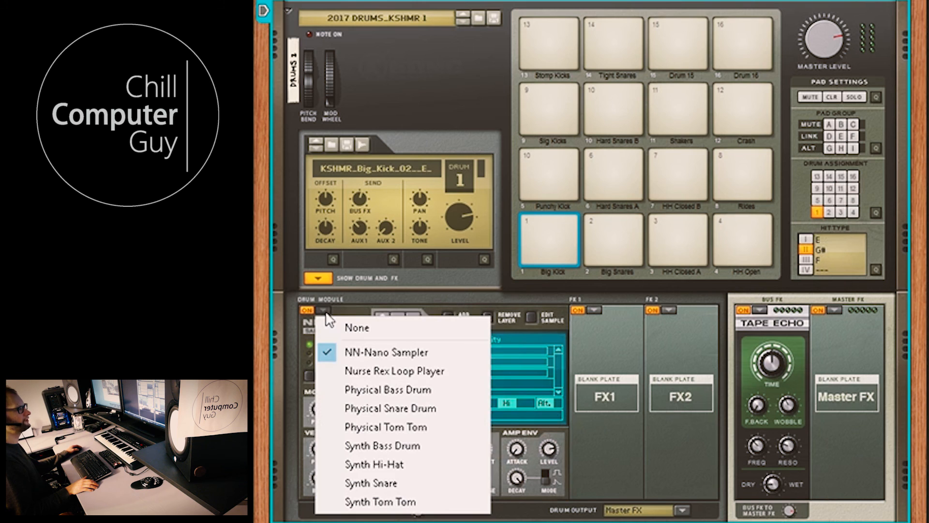
pyautogui.click(364, 353)
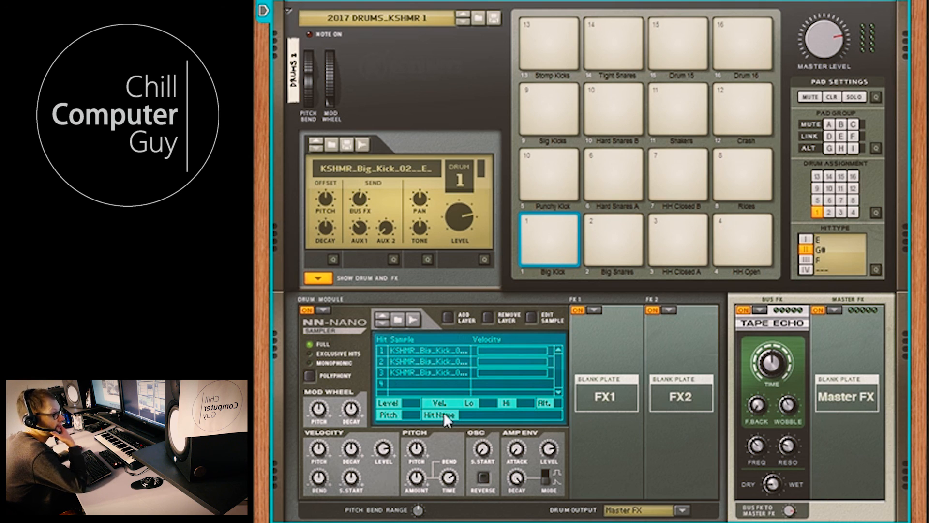
pyautogui.click(436, 350)
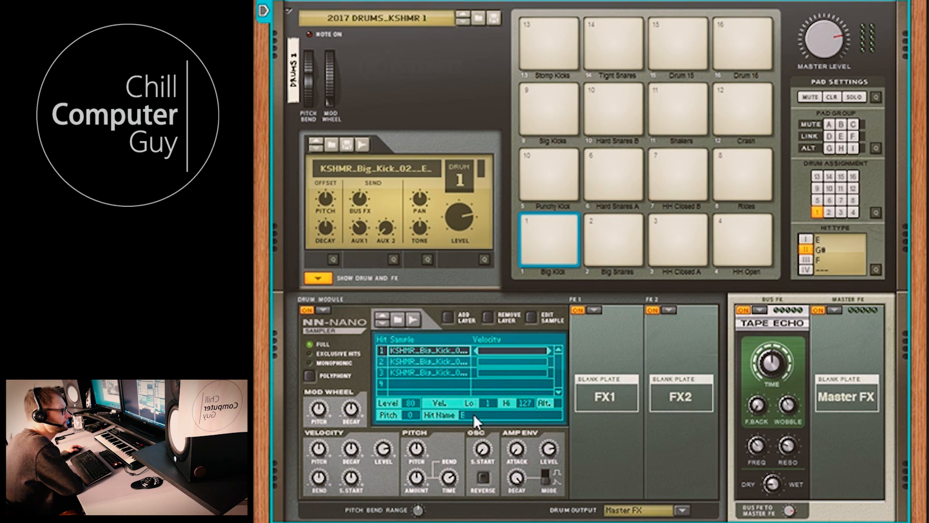
pyautogui.click(543, 242)
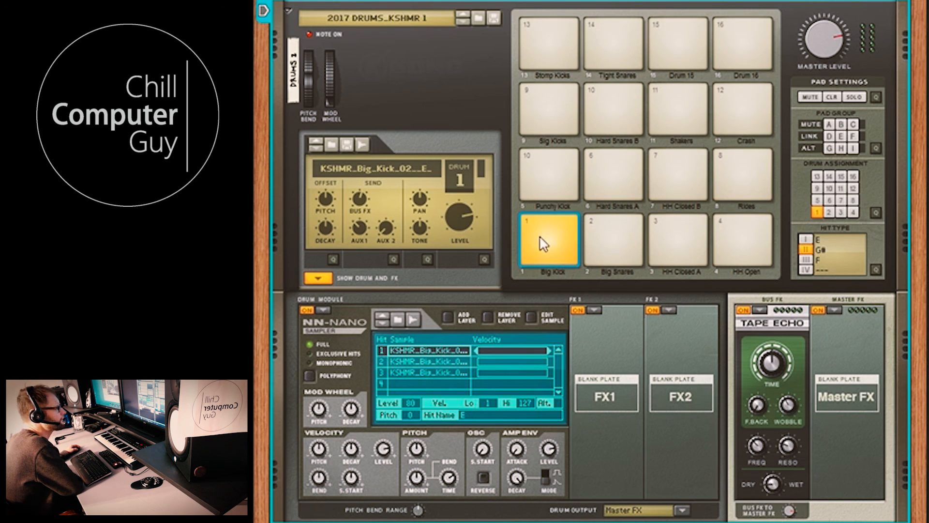
# Try the Big Kick pad's hit types one after another, ending on hit type IV.
pyautogui.click(806, 238)
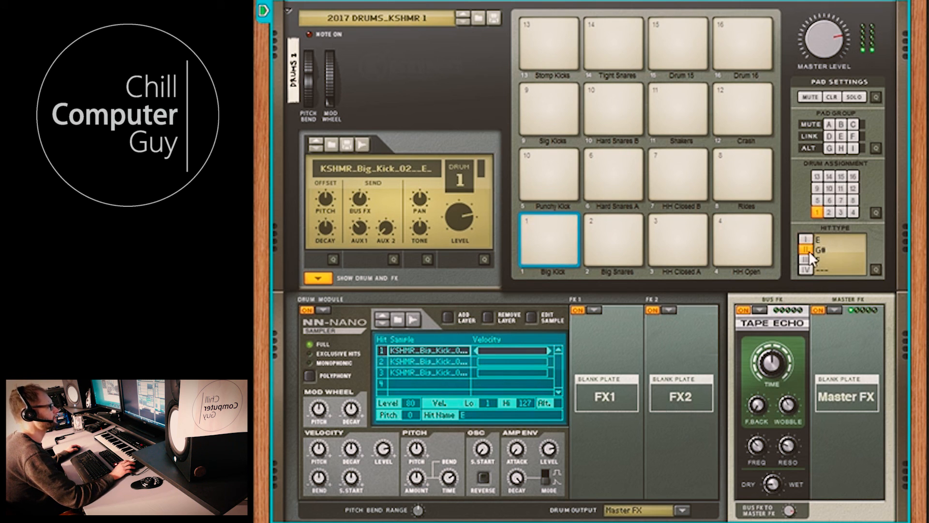
pyautogui.click(806, 260)
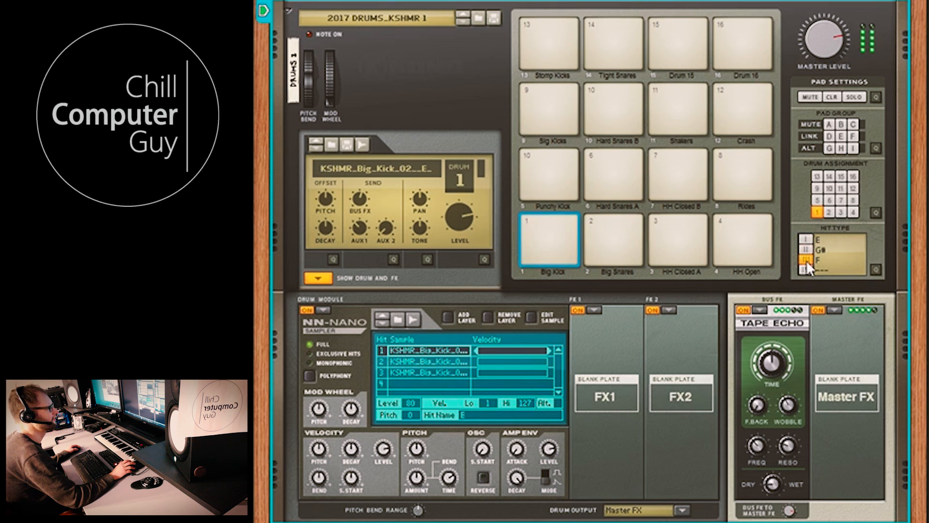
pyautogui.click(805, 269)
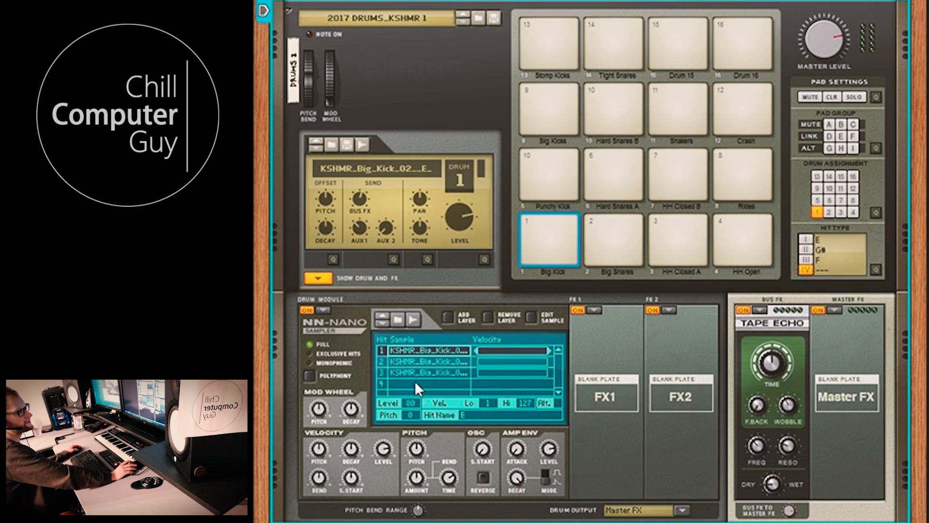
# Select the Big Snares pad and rename its hit 1 sample's hit name to "la la la".
pyautogui.click(624, 235)
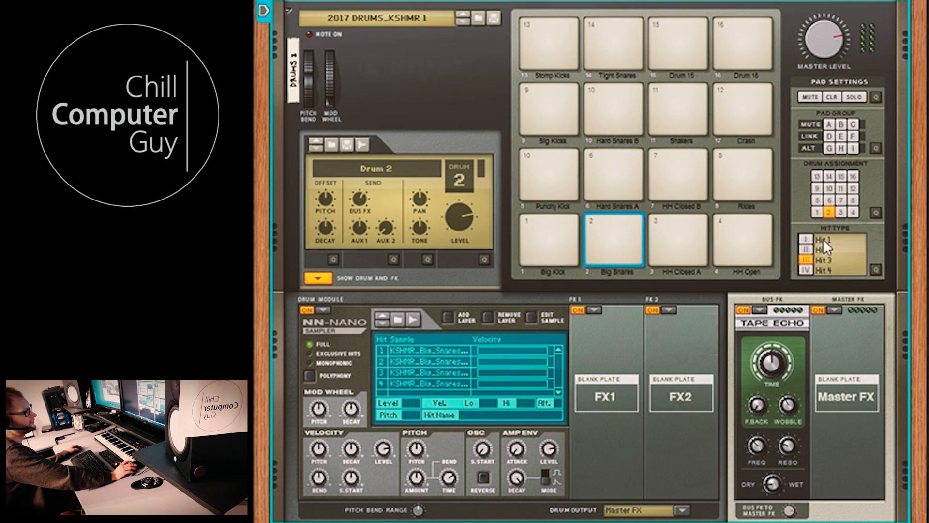
pyautogui.click(431, 350)
pyautogui.doubleClick(472, 414)
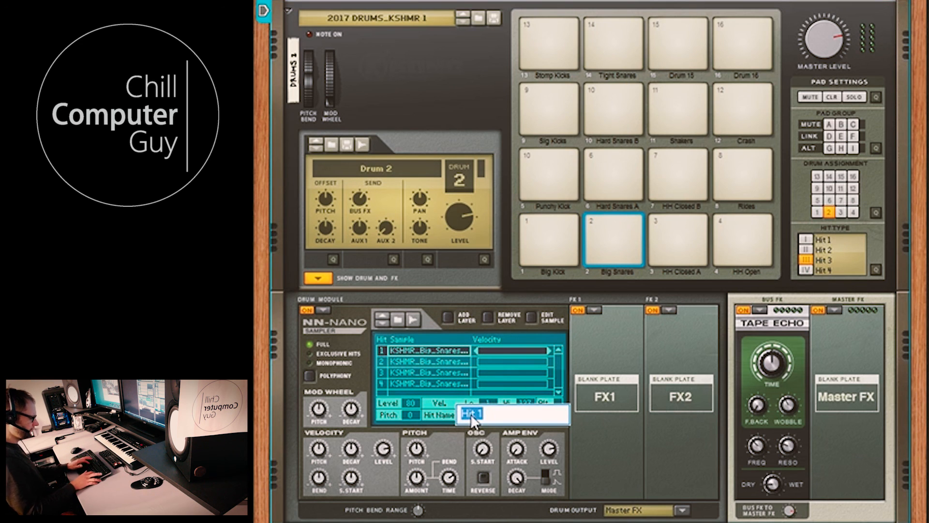
pyautogui.write('la la la')
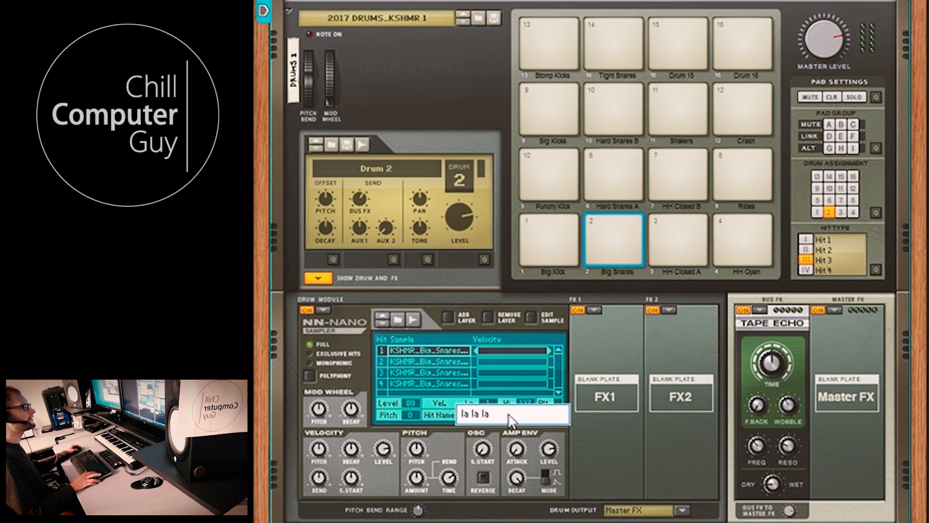
pyautogui.press('Return')
# Select the hit 4 sample of Big Snares and audition the pad with hit types I, II and III.
pyautogui.click(426, 384)
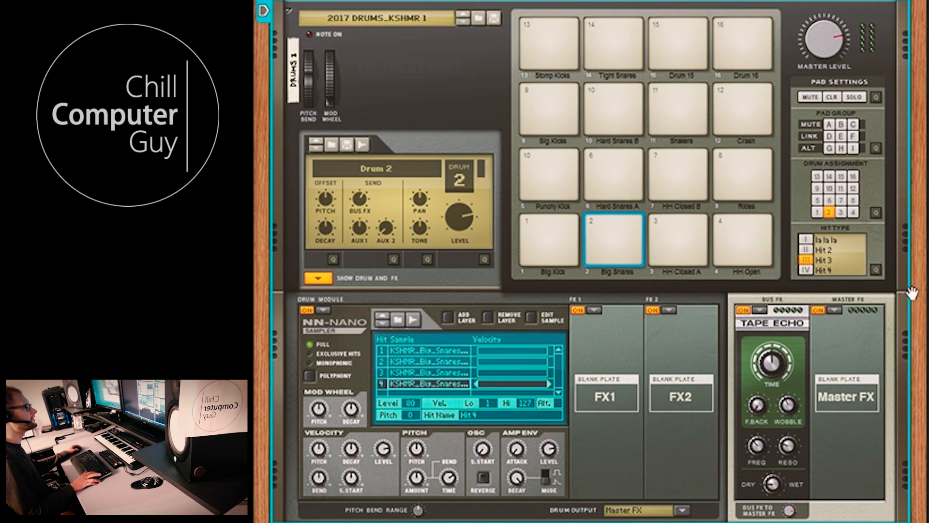
pyautogui.click(826, 237)
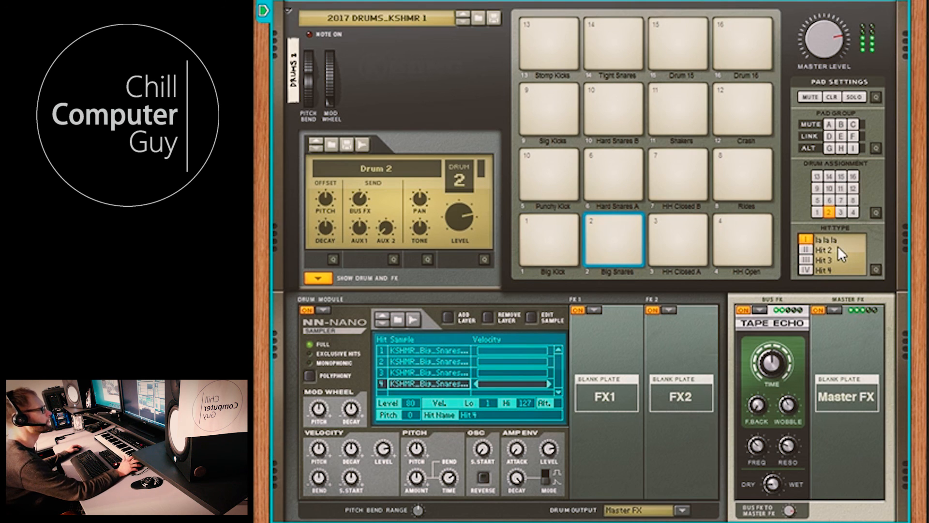
pyautogui.click(806, 249)
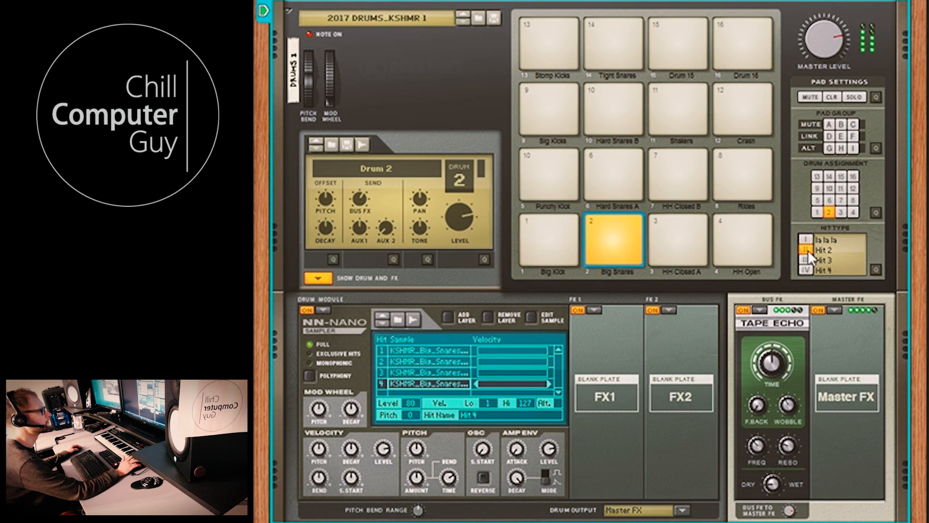
pyautogui.click(806, 259)
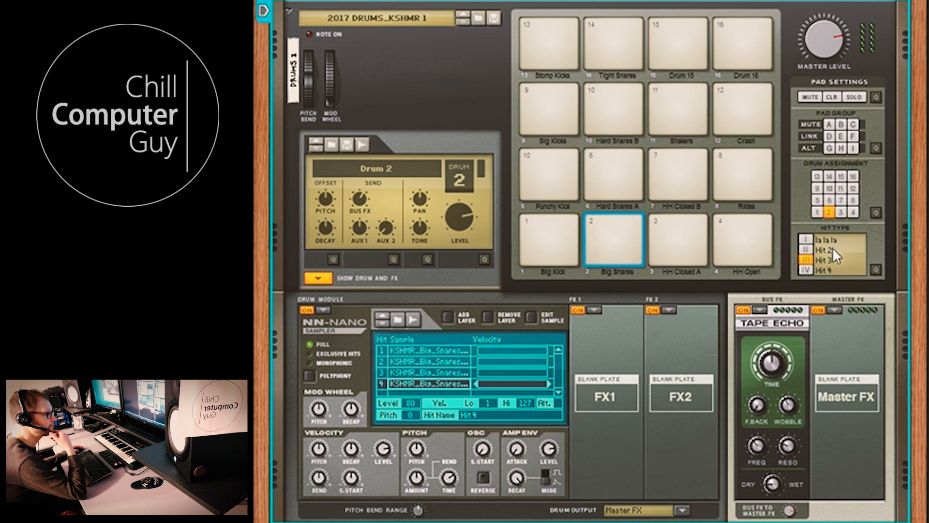
# Rename Big Snares' hit 4 to "big wet sloppy uGGGGGG" and assign that hit to the pad.
pyautogui.doubleClick(507, 413)
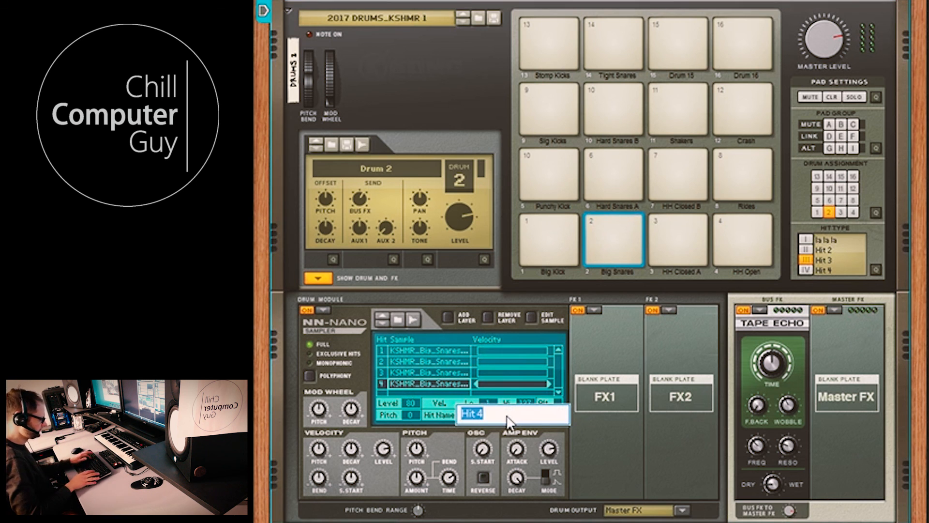
pyautogui.press('BackSpace')
pyautogui.write('big wet')
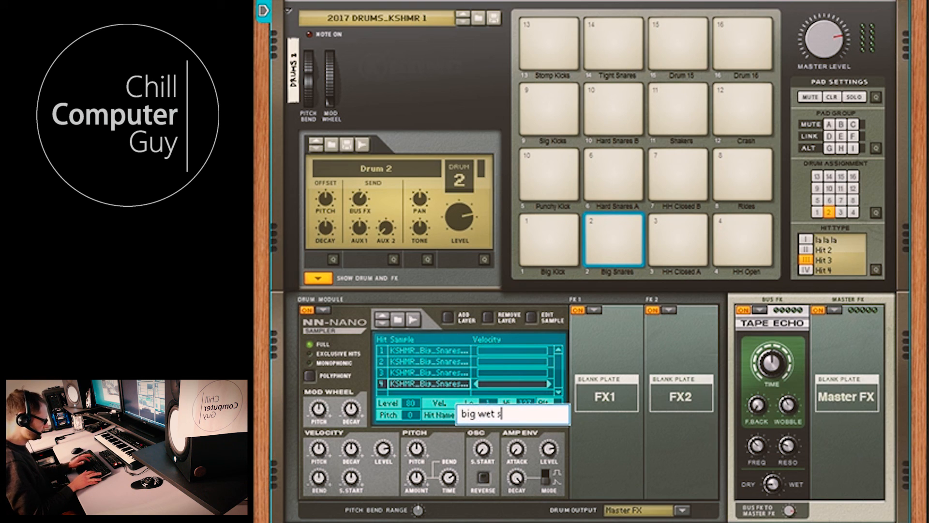
pyautogui.write(' sloppy')
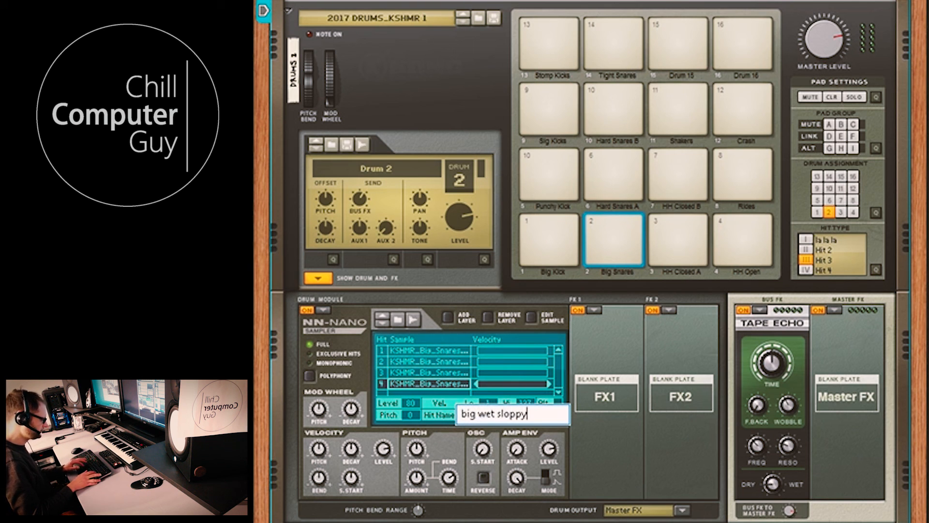
pyautogui.press('Return')
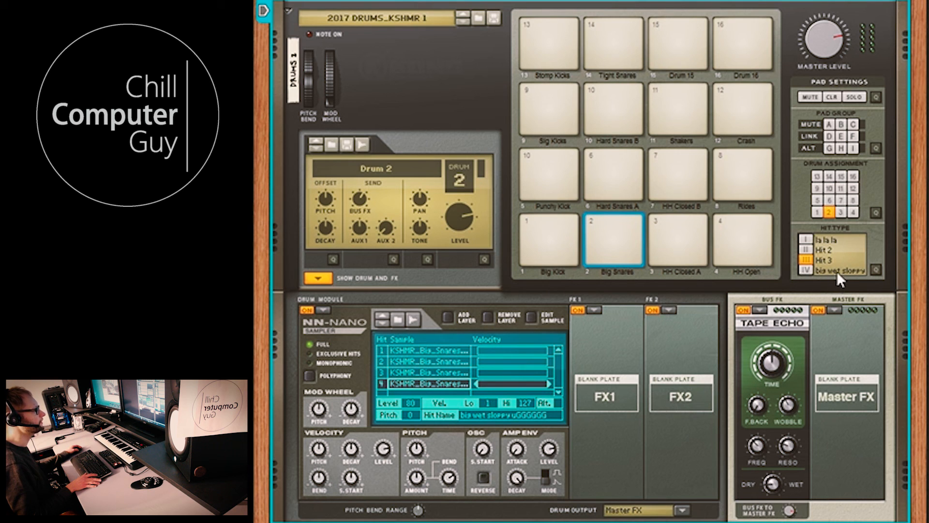
pyautogui.click(837, 273)
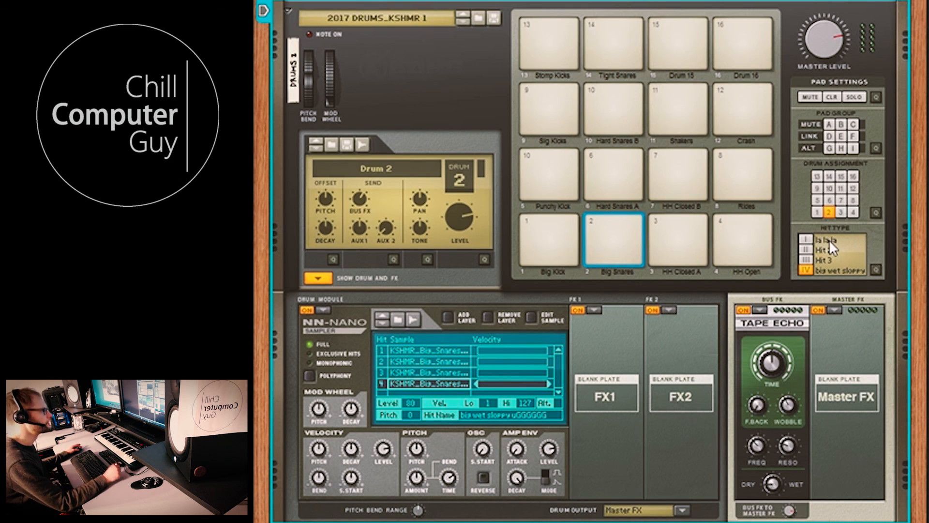
# In the pad hit assignment quick edit mode, try different hits on the Big Kick pad, ending on III, and leave the mode.
pyautogui.click(875, 269)
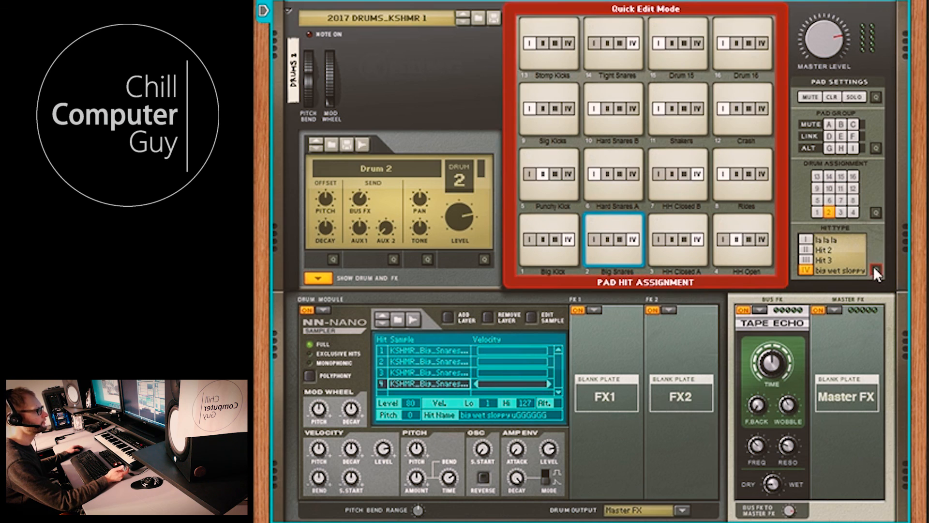
pyautogui.click(528, 238)
pyautogui.click(544, 241)
pyautogui.click(555, 240)
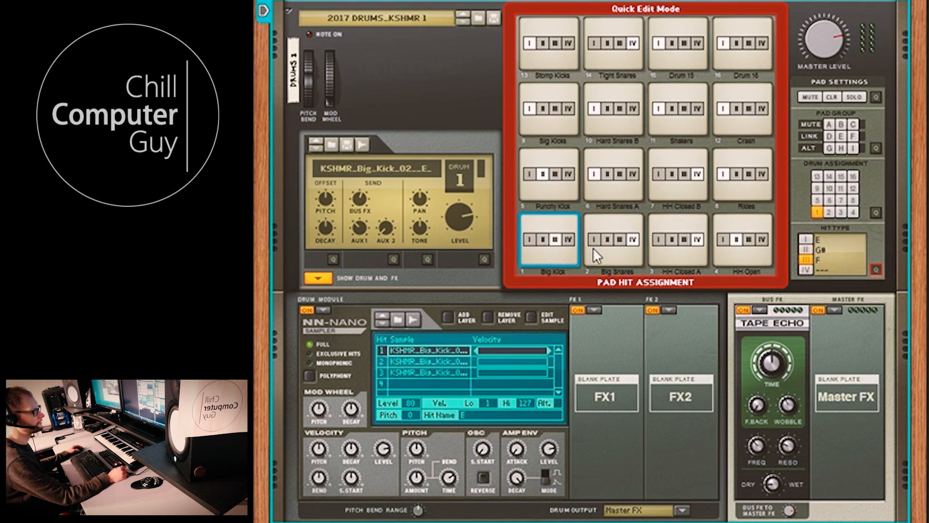
pyautogui.click(568, 237)
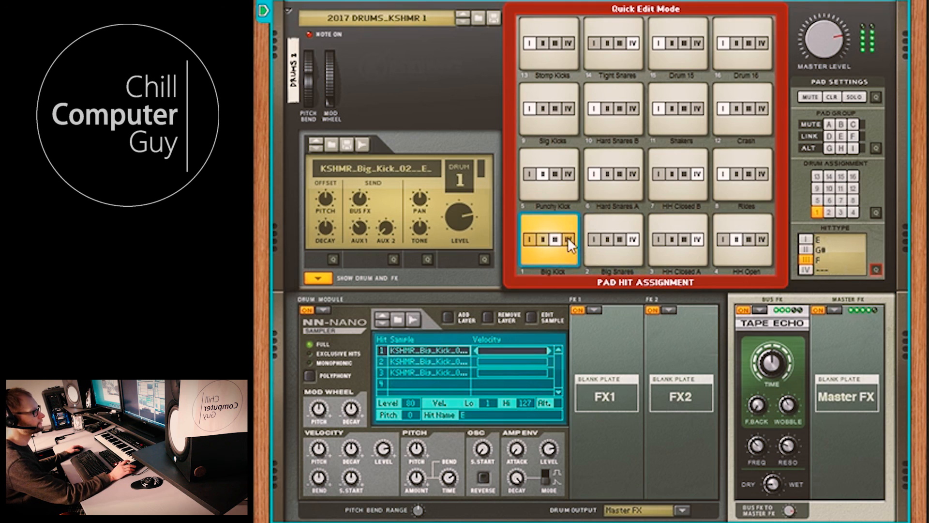
pyautogui.click(544, 239)
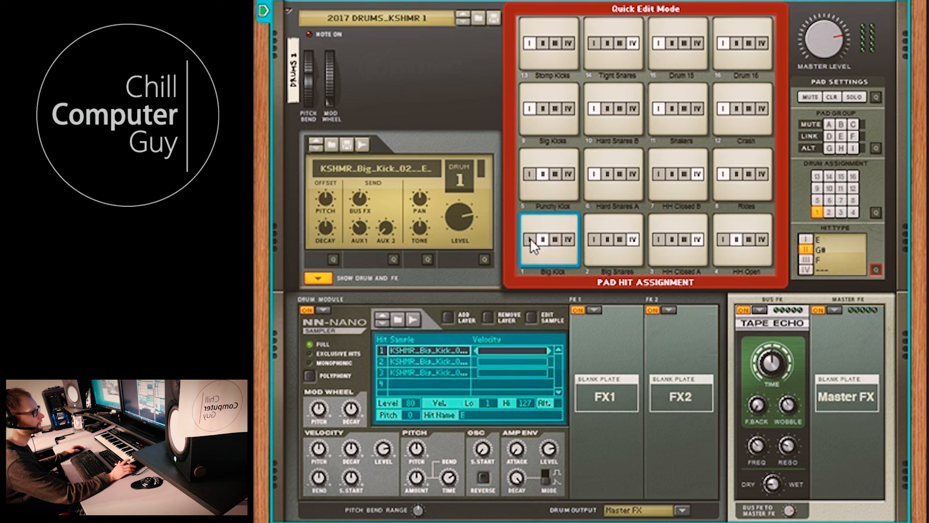
pyautogui.click(530, 238)
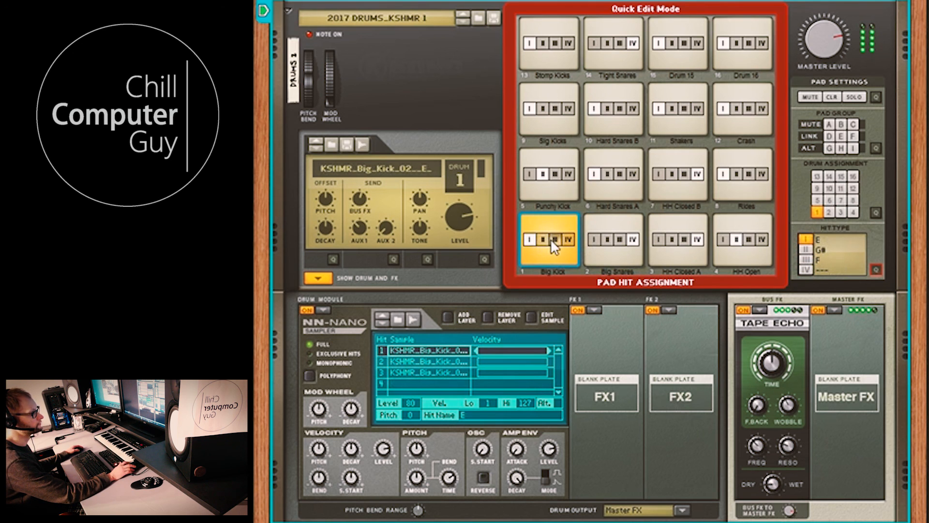
pyautogui.click(553, 239)
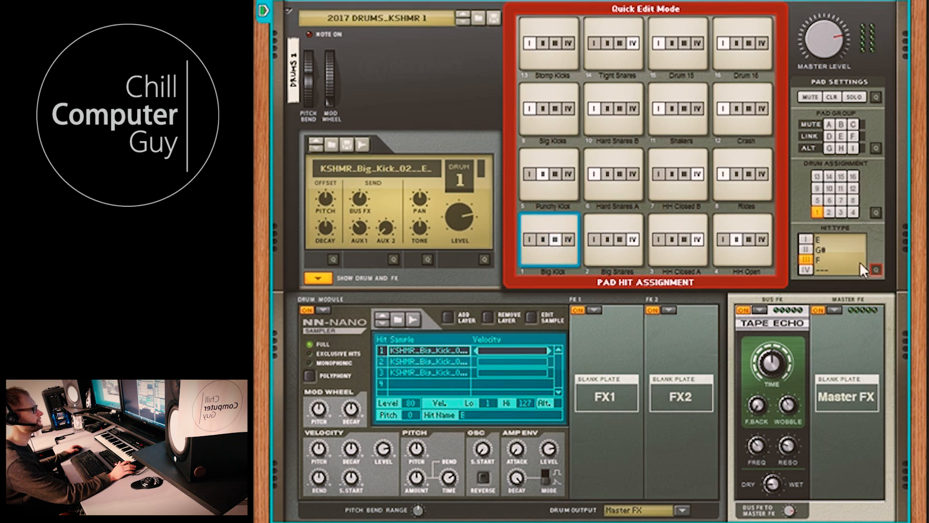
pyautogui.click(876, 271)
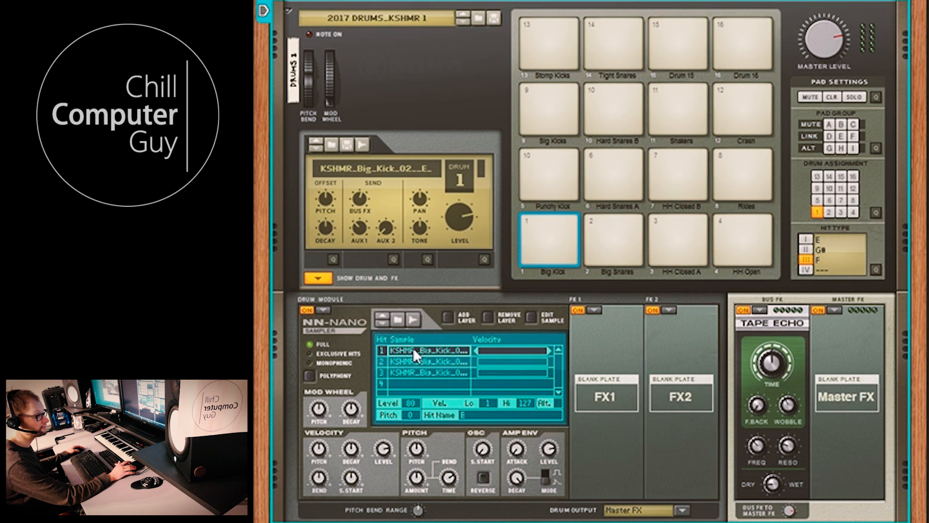
# Add a layer to Big Kick's hit 1, move the hit 2 sample into it, and audition the pad with hit type I.
pyautogui.click(450, 317)
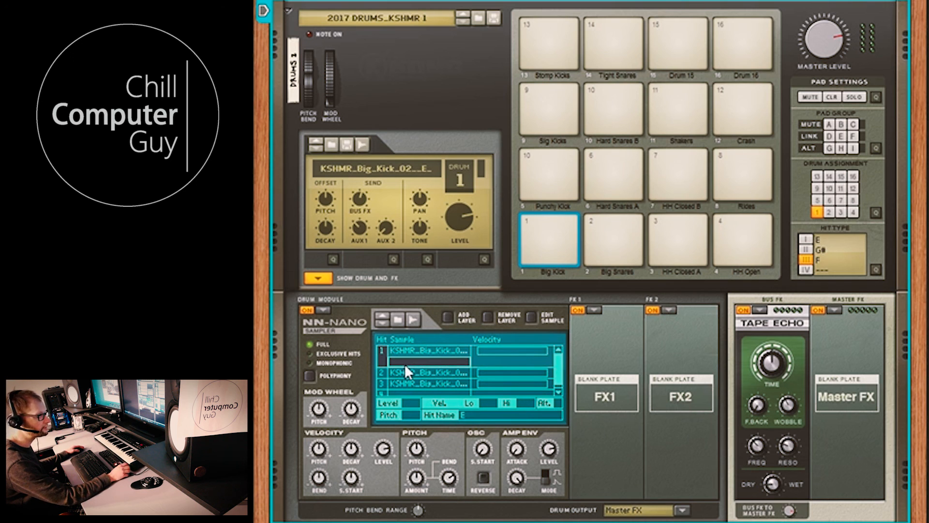
pyautogui.moveTo(402, 370); pyautogui.dragTo(403, 361)
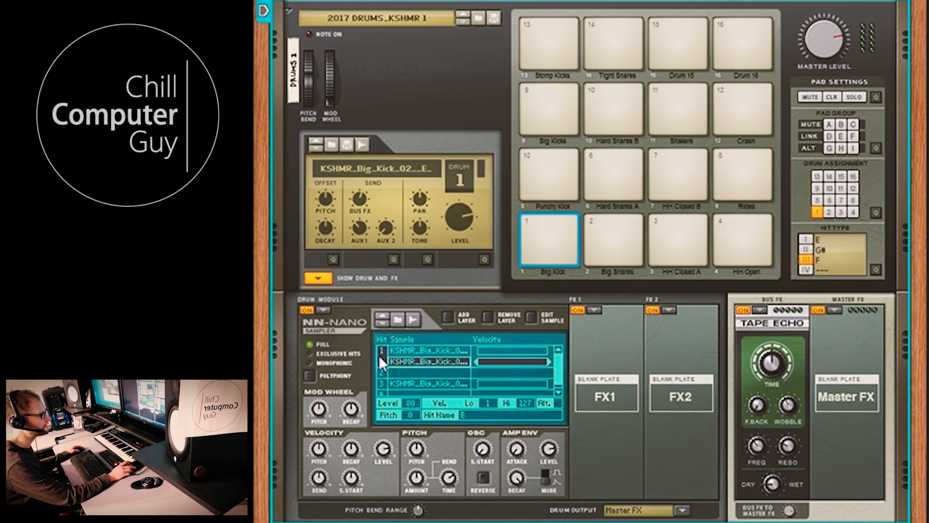
pyautogui.click(385, 355)
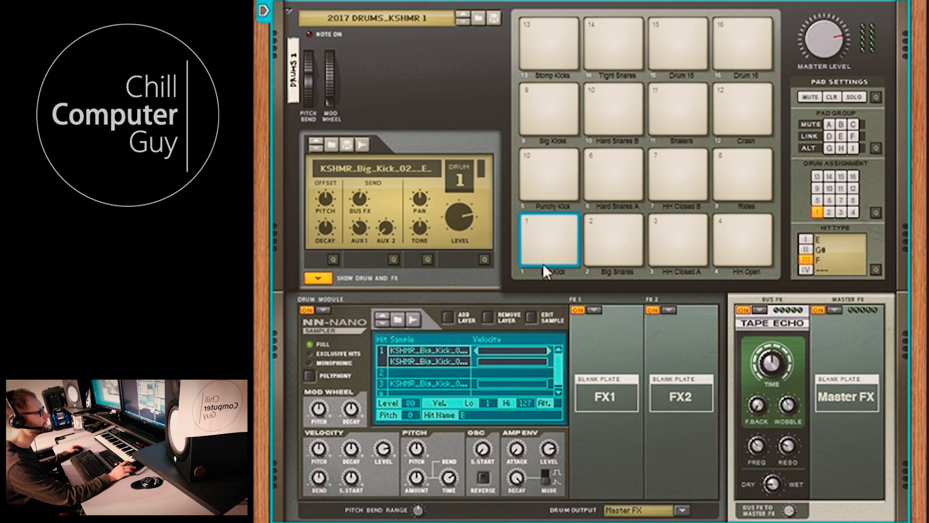
pyautogui.click(802, 241)
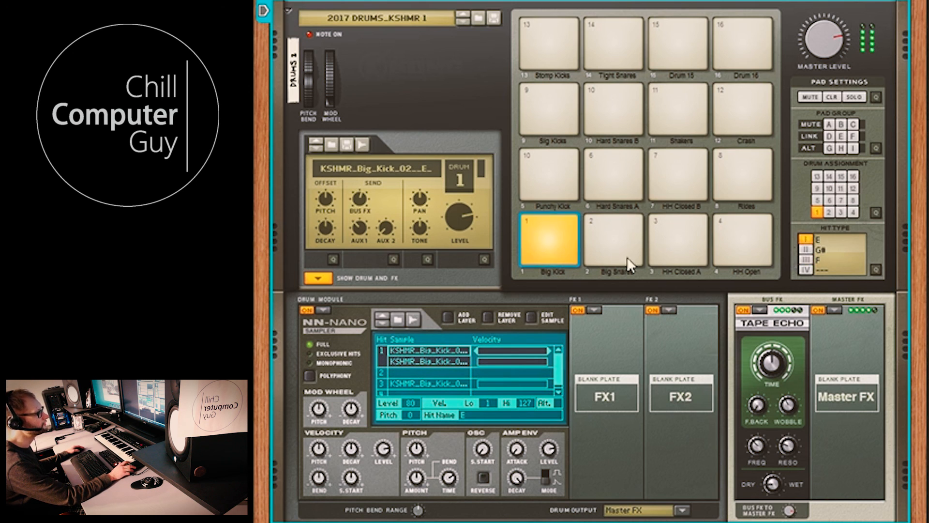
# Split hit 1's layers by velocity: set the second layer's upper limit to 31 and the first layer's lower limit to 54.
pyautogui.click(542, 361)
pyautogui.moveTo(549, 360); pyautogui.dragTo(495, 359)
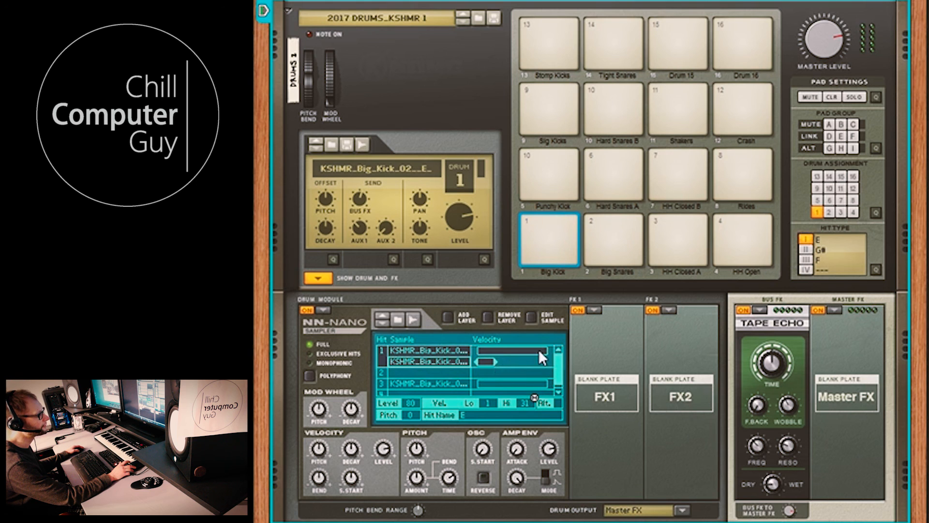
pyautogui.click(476, 349)
pyautogui.moveTo(475, 348); pyautogui.dragTo(505, 355)
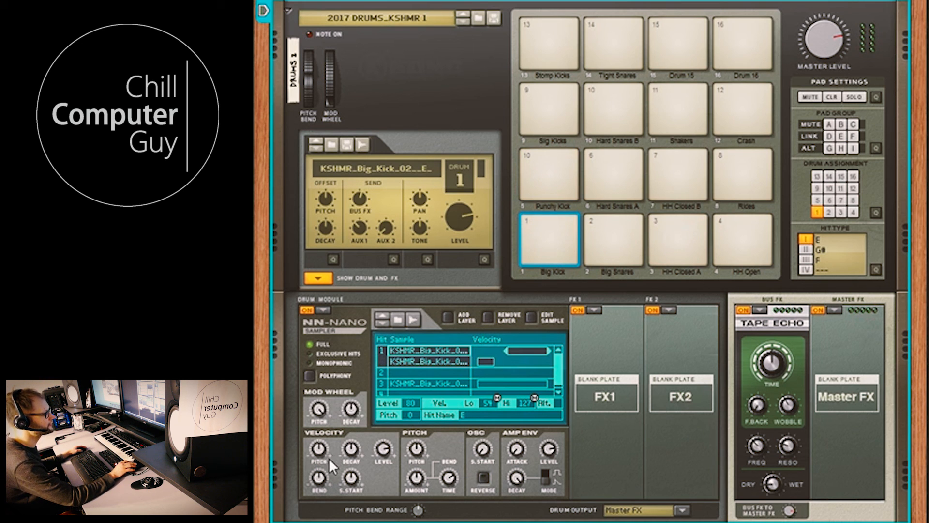
# Try the velocity pitch and velocity sample start controls on both layers of hit 1.
pyautogui.moveTo(320, 448); pyautogui.dragTo(324, 522)
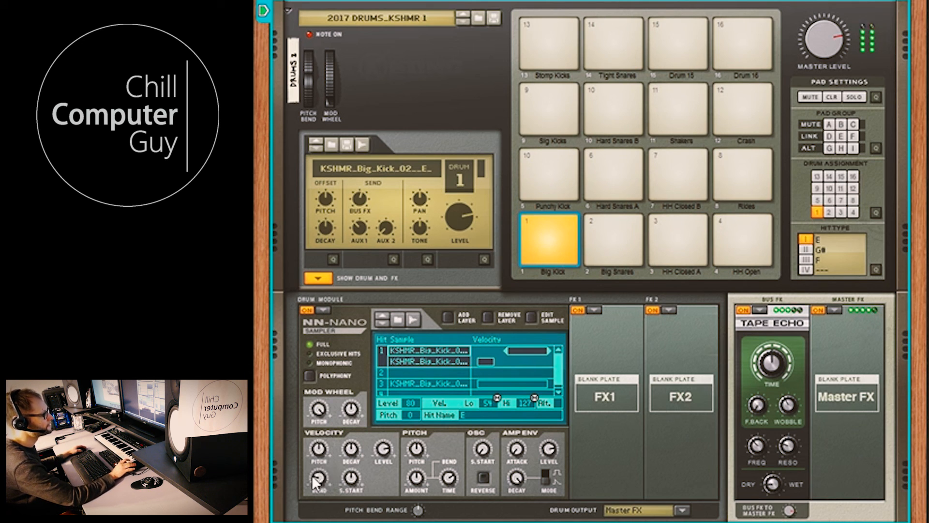
pyautogui.moveTo(354, 475); pyautogui.dragTo(335, 340)
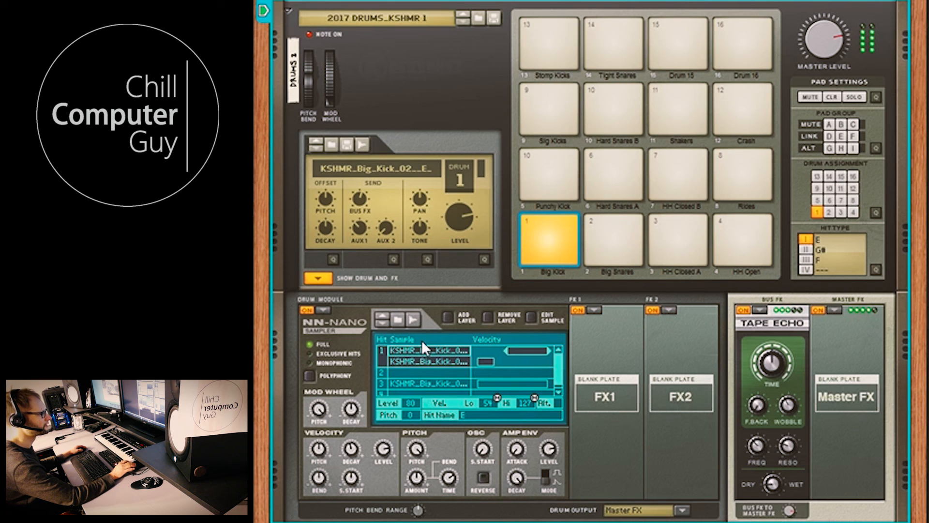
# Compare the settings of the hit 3 sample and hit 1's second layer, ending on the hit 3 sample.
pyautogui.click(420, 382)
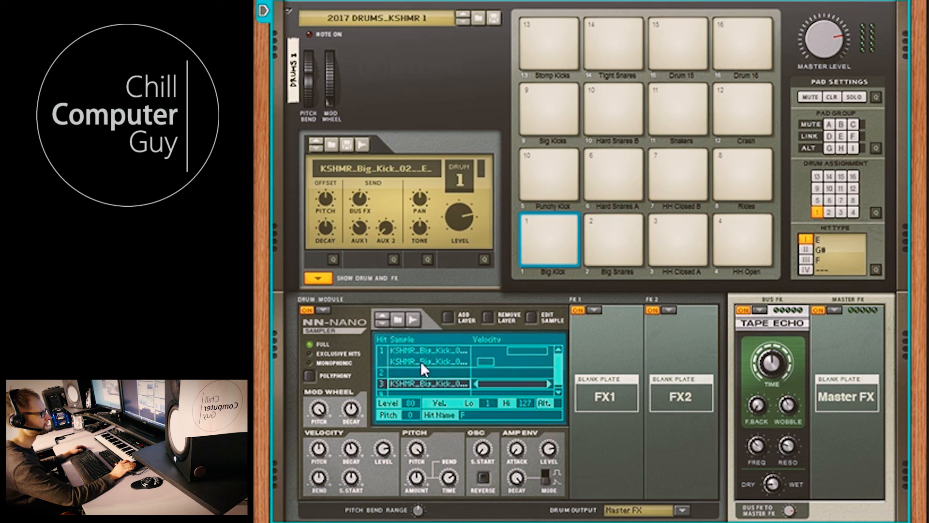
pyautogui.click(420, 361)
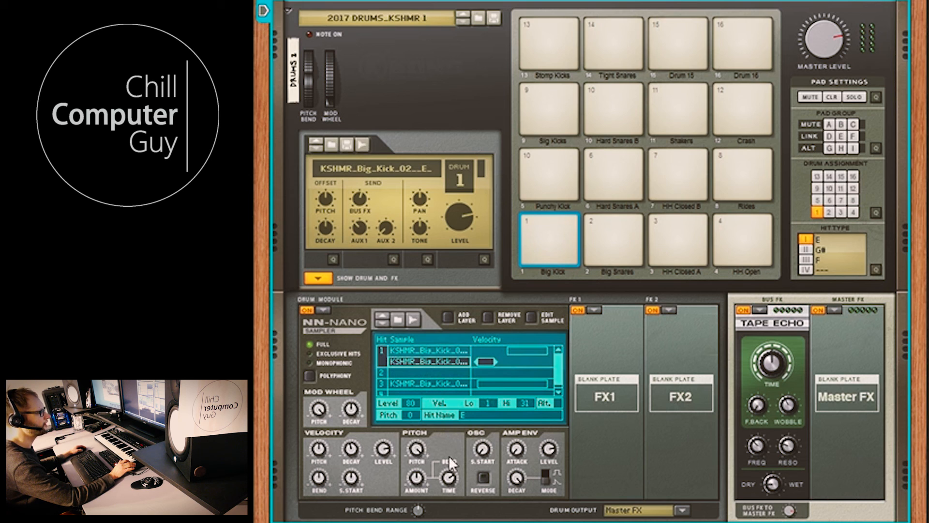
pyautogui.click(402, 384)
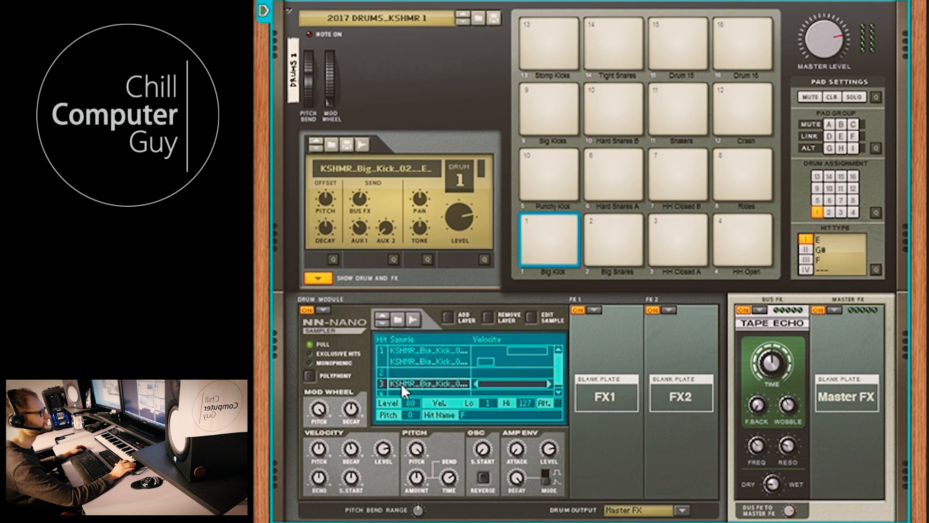
pyautogui.click(402, 360)
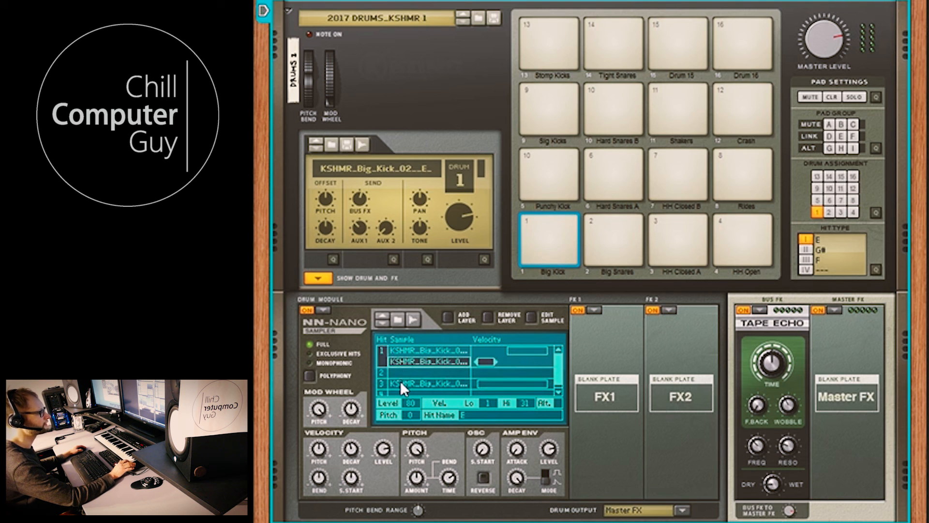
pyautogui.click(400, 382)
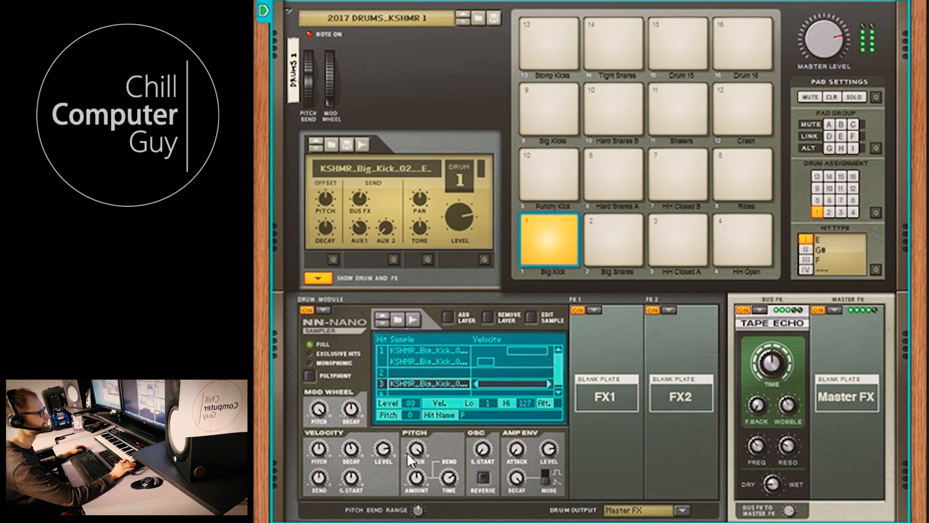
# Review the settings of hit 1's second and first layers, returning to the hit 3 sample.
pyautogui.click(412, 362)
pyautogui.click(415, 349)
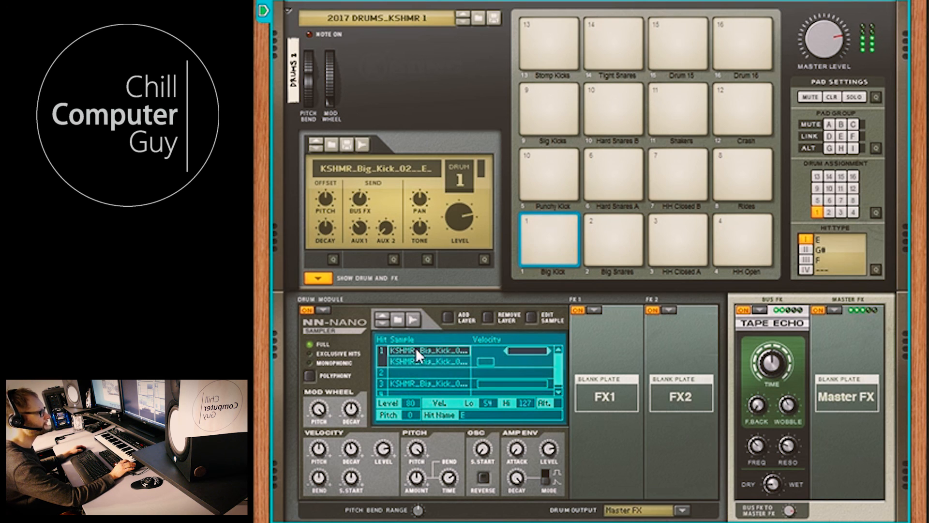
pyautogui.click(410, 381)
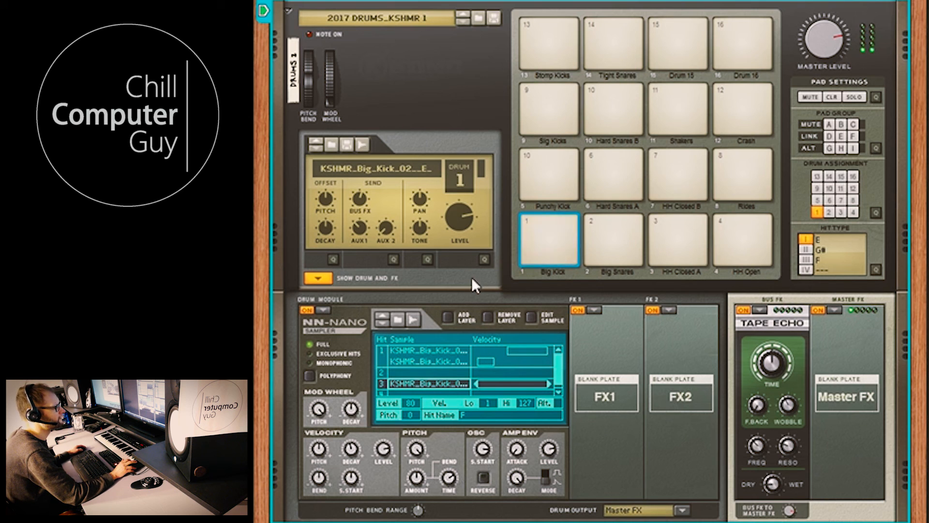
# Try reversed playback and the amp envelope mode on the hit 3 sample, leaving reverse off.
pyautogui.click(484, 477)
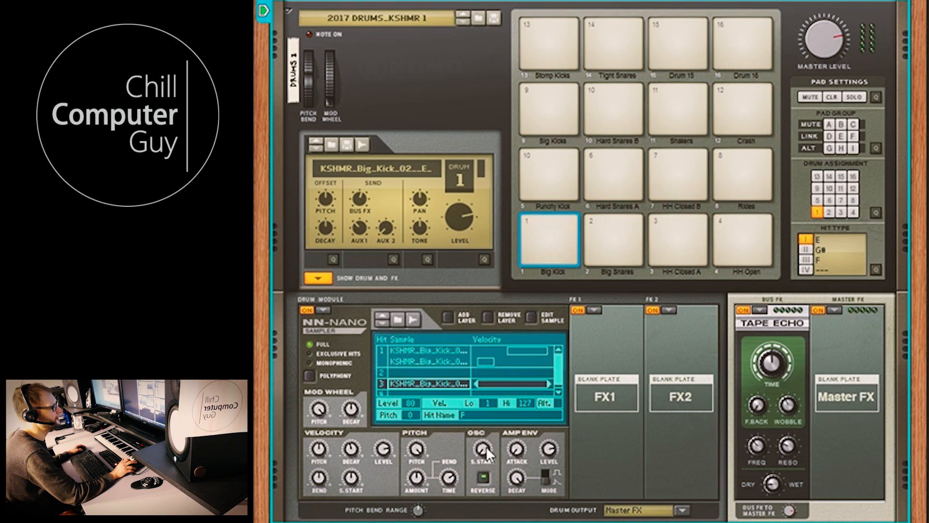
pyautogui.click(484, 476)
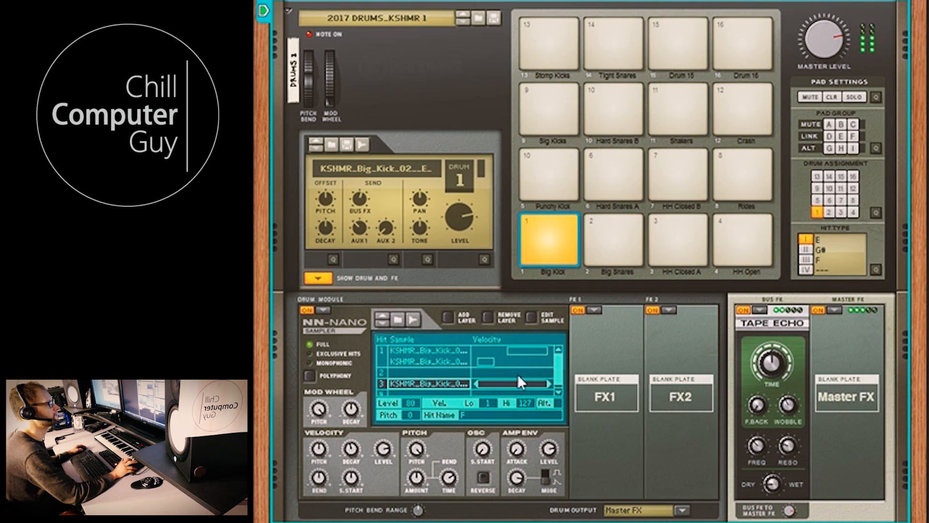
pyautogui.click(544, 478)
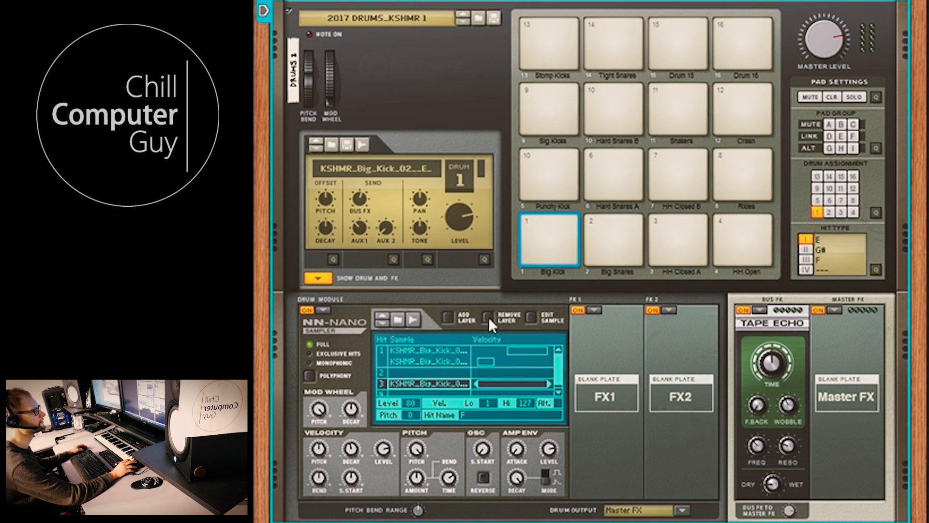
# Remove the second sample layer from Big Kick's hit 1.
pyautogui.click(428, 361)
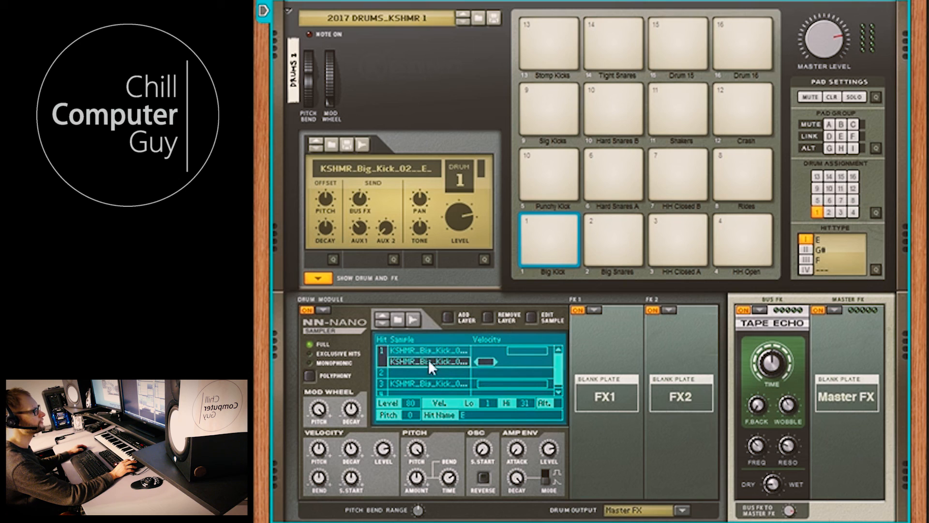
pyautogui.click(489, 315)
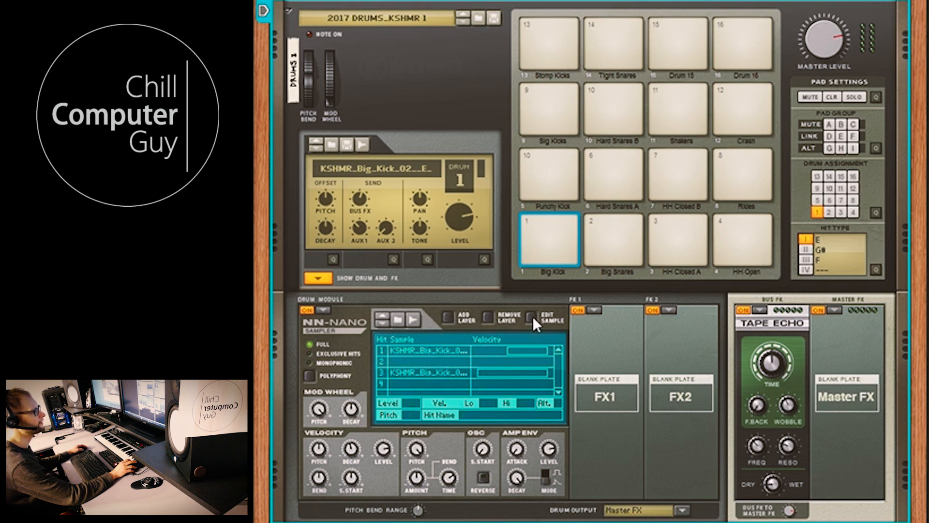
# Try normalizing and looping hit 1's sample in the sample editor, trimmed to about 0.08–0.28 s with crossfade loop, and close without saving.
pyautogui.click(423, 349)
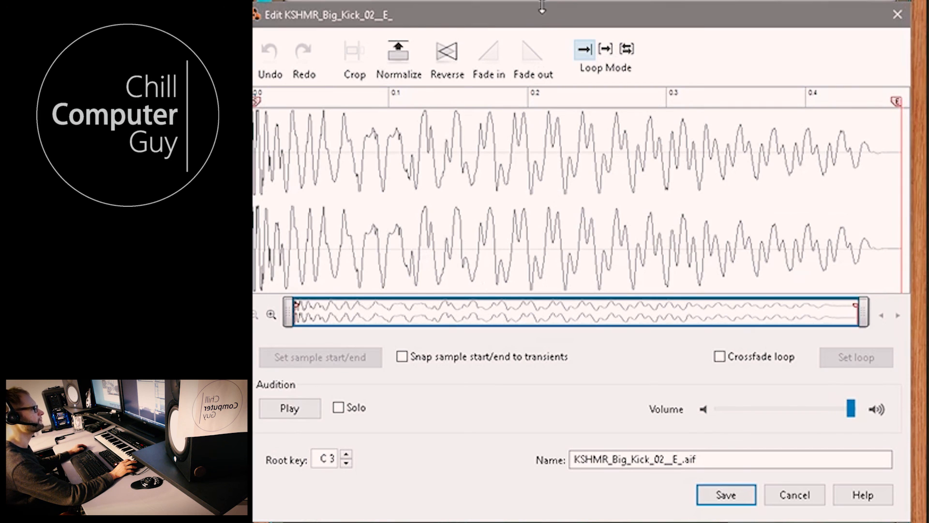
pyautogui.moveTo(542, 13)
pyautogui.mouseDown()
pyautogui.moveTo(579, 1)
pyautogui.moveTo(481, 42)
pyautogui.moveTo(547, 8)
pyautogui.mouseUp()
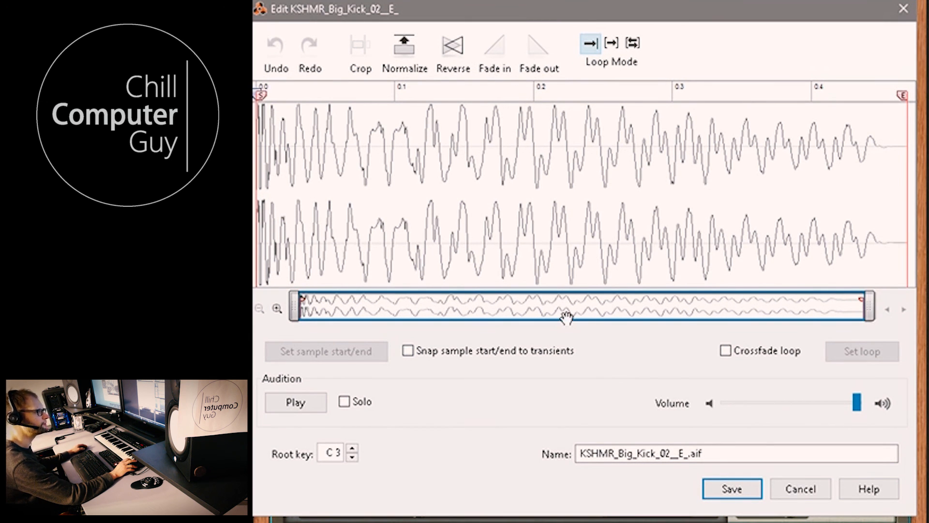
pyautogui.click(401, 48)
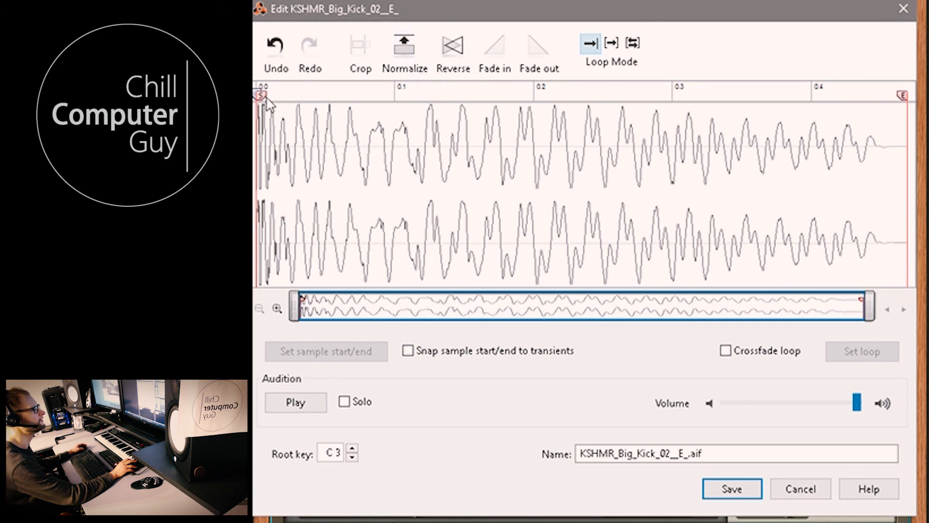
pyautogui.moveTo(262, 97); pyautogui.dragTo(377, 138)
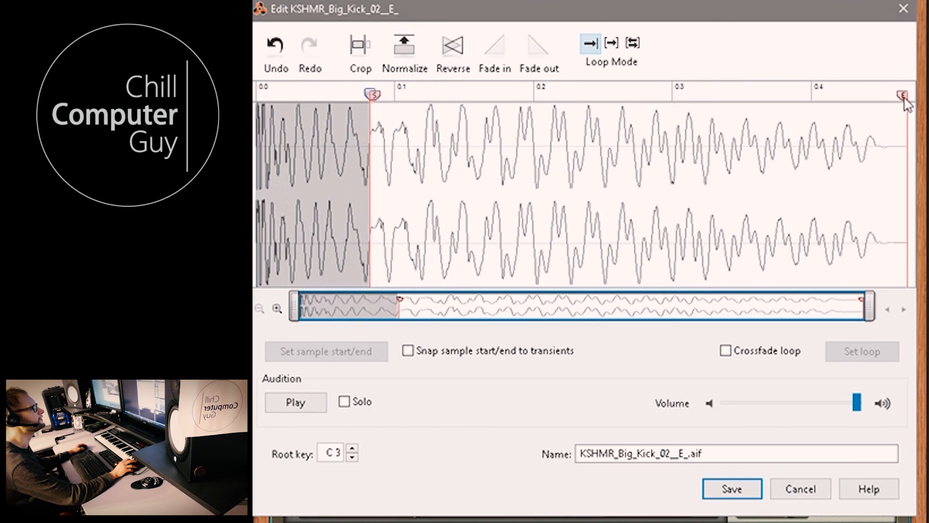
pyautogui.moveTo(903, 100); pyautogui.dragTo(576, 125)
pyautogui.click(634, 43)
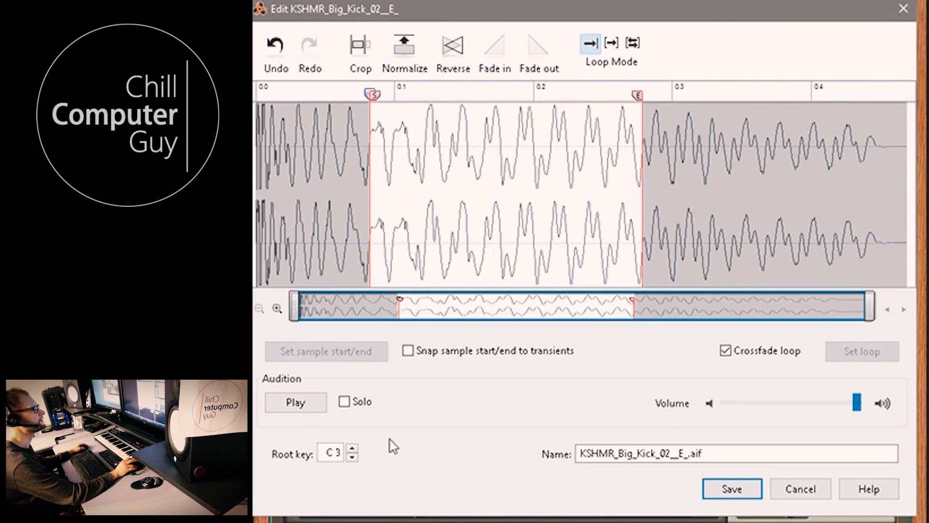
pyautogui.click(908, 10)
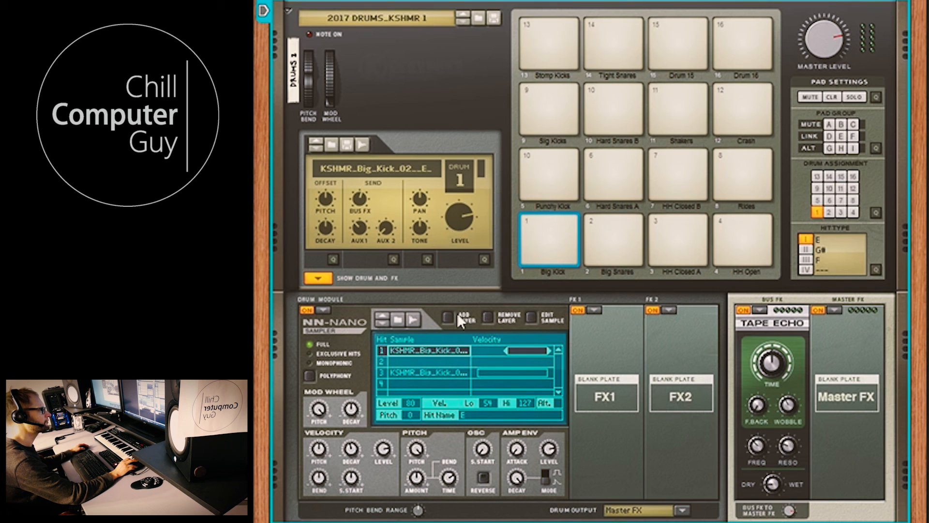
pyautogui.rightClick(443, 350)
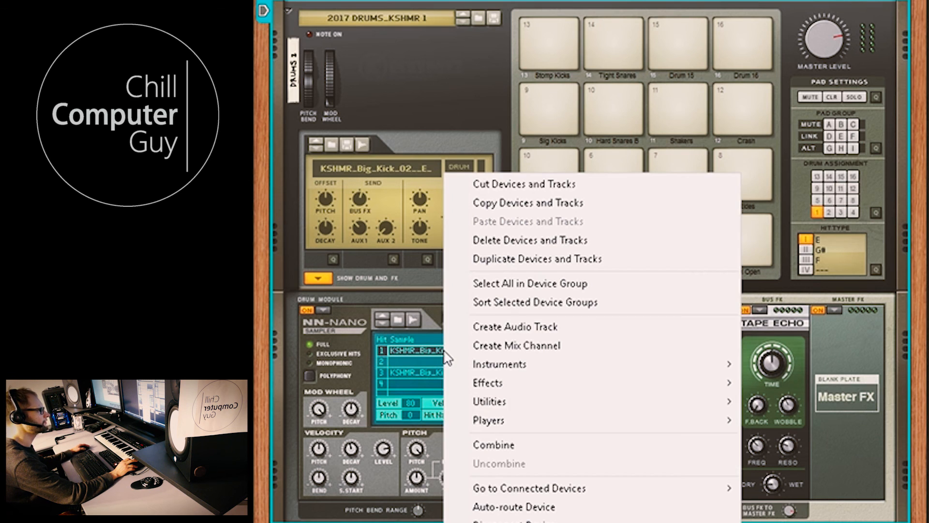
pyautogui.click(299, 345)
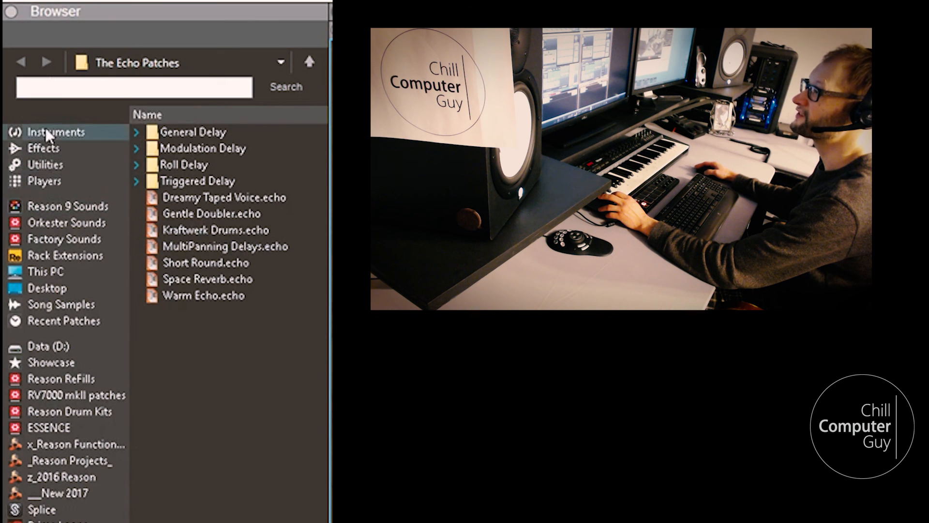
# List the song samples assigned to Drums 2, leaving the Drums 1 group collapsed.
pyautogui.click(47, 304)
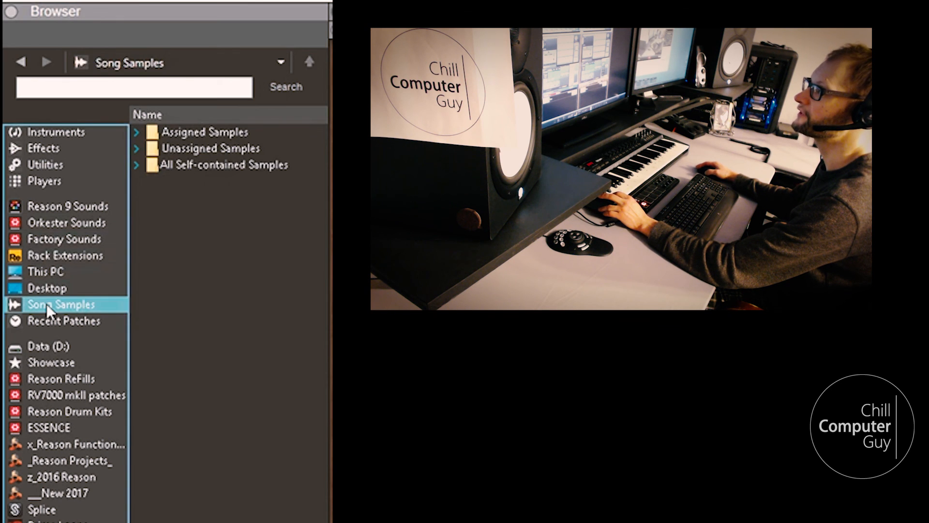
pyautogui.click(139, 132)
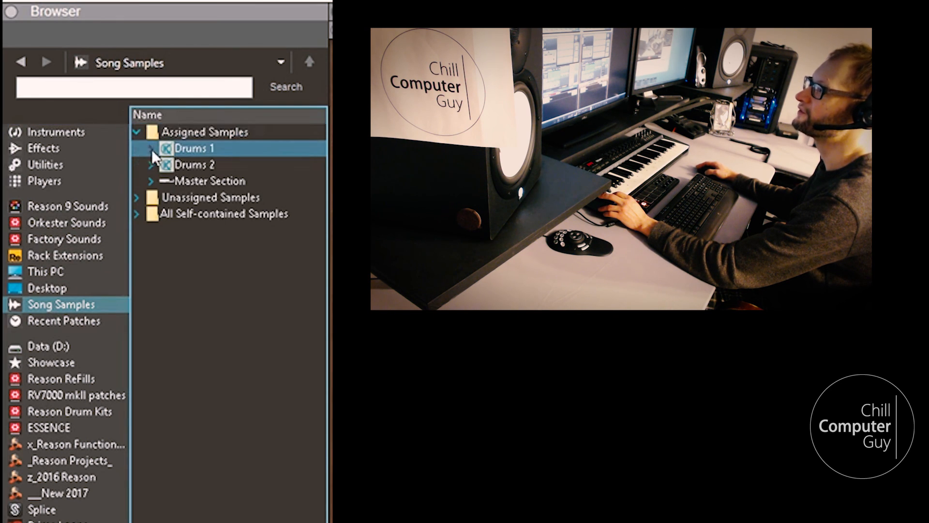
pyautogui.click(151, 148)
pyautogui.click(151, 148)
pyautogui.click(152, 164)
# Browse the Drums 2 samples from KSHMR_Crash_02 down to KSHMR_Punchy_Kick_03__D#_.
pyautogui.click(218, 296)
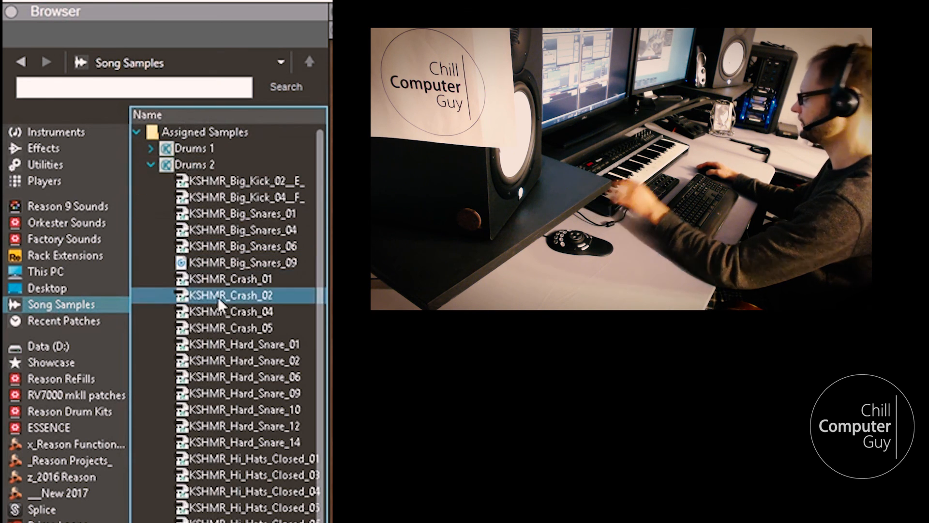
pyautogui.click(228, 309)
pyautogui.press('Down')
pyautogui.press('Down')
pyautogui.press('Down')
pyautogui.press('Down')
pyautogui.press('Down')
pyautogui.press('Down')
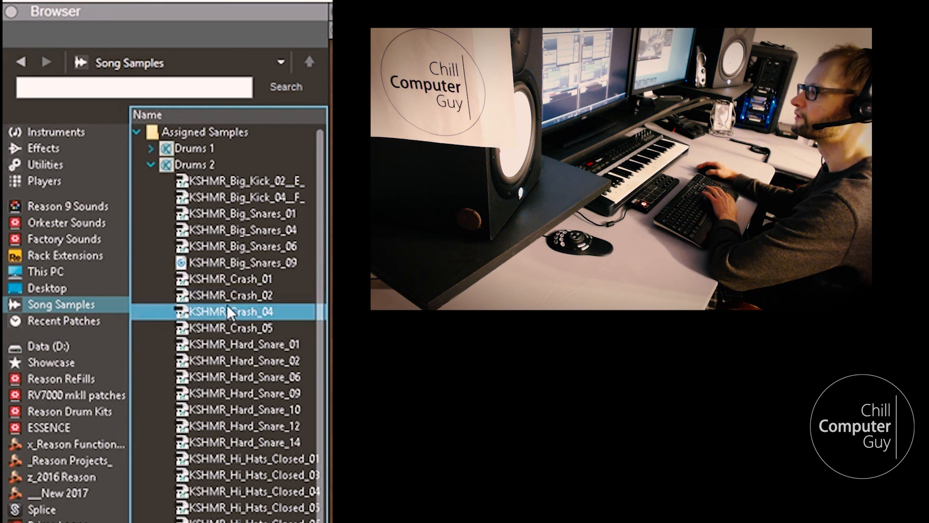
pyautogui.press('Down')
pyautogui.press('Down')
pyautogui.press('Down')
pyautogui.press('Down')
pyautogui.press('Down')
pyautogui.press('Down')
pyautogui.press('Down')
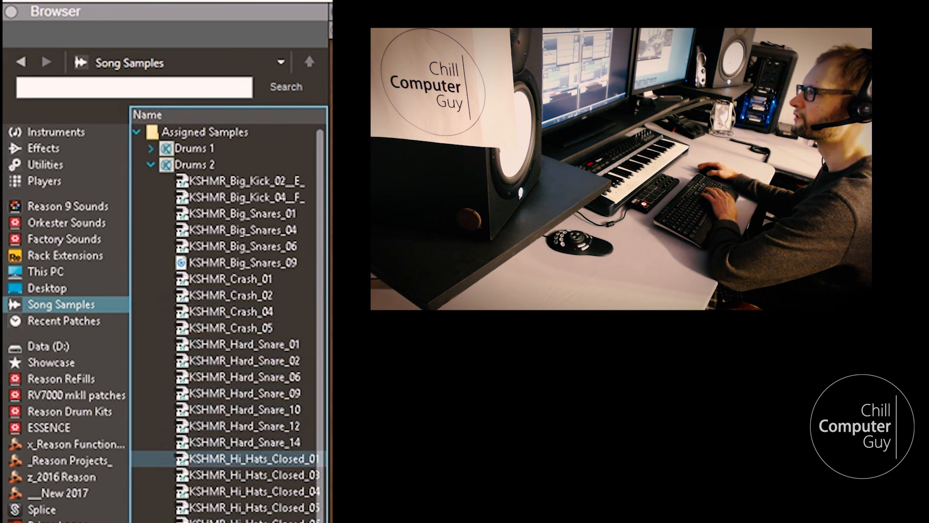
pyautogui.click(262, 470)
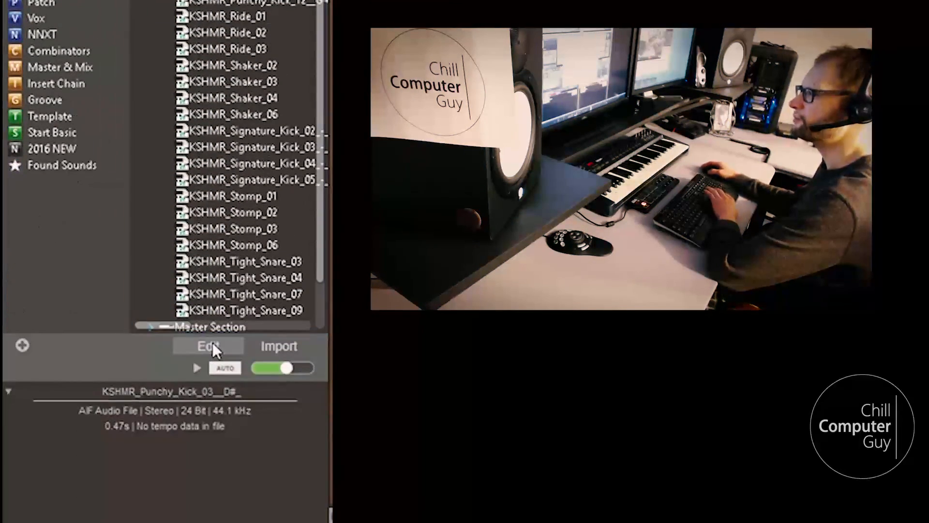
# Try a forward-backward loop on KSHMR_Punchy_Kick_03__D#_ in the sample editor, trimmed to about 0.08–0.29 s, audition it, and cancel the edit.
pyautogui.click(208, 520)
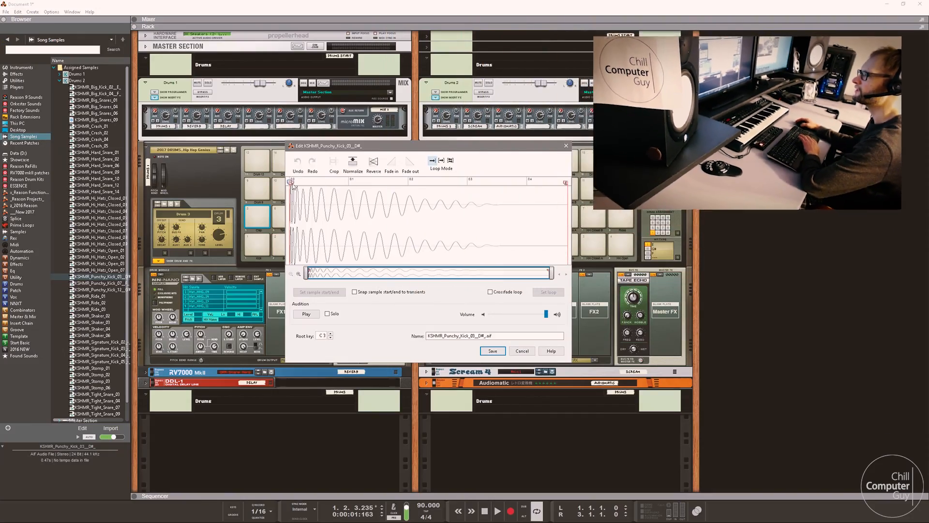
pyautogui.moveTo(291, 182); pyautogui.dragTo(334, 181)
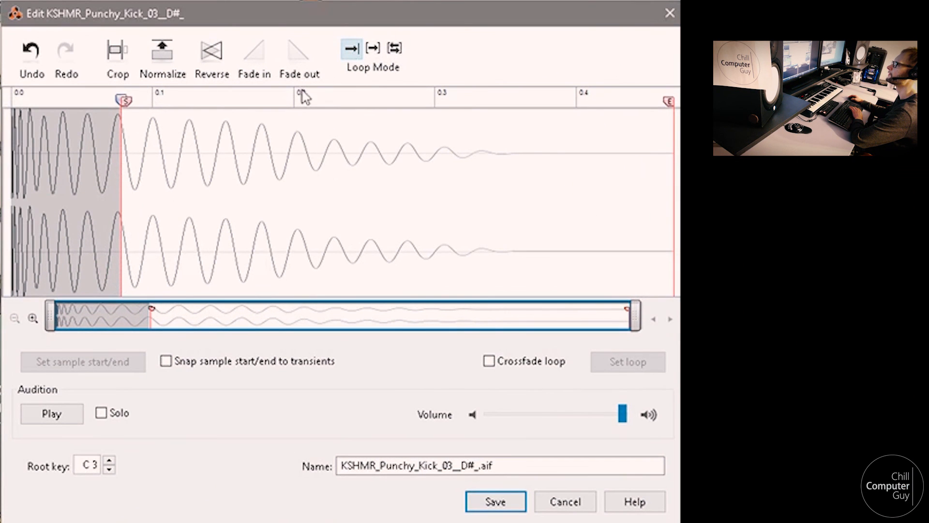
pyautogui.moveTo(669, 103); pyautogui.dragTo(413, 104)
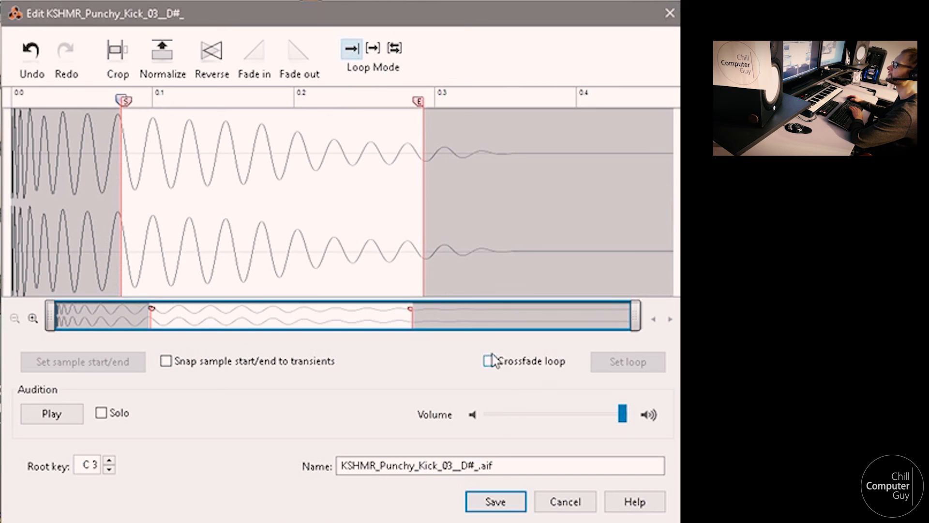
pyautogui.click(46, 414)
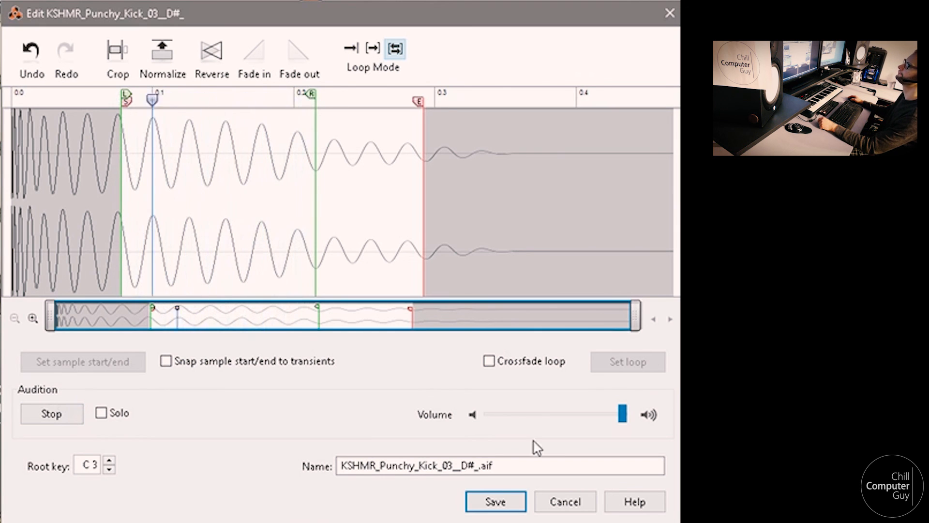
pyautogui.click(580, 503)
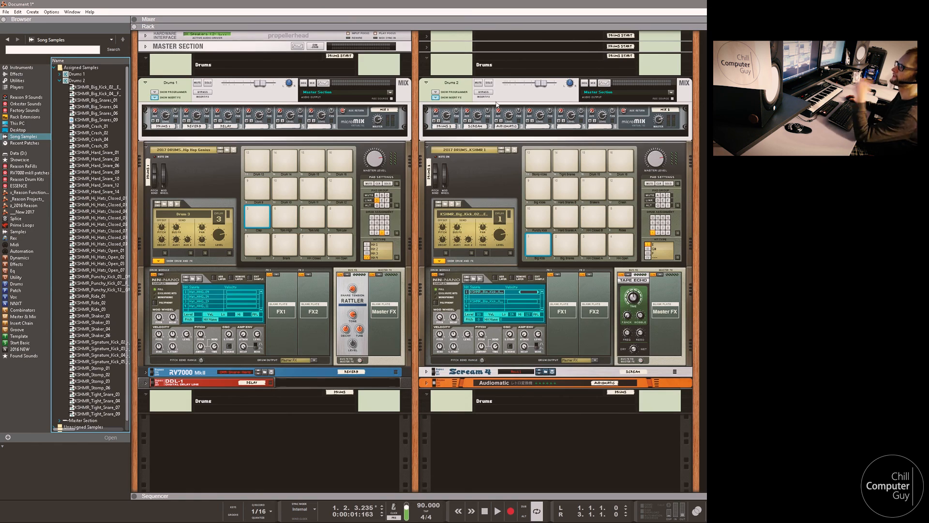
# Collapse the Drums 2 sample list and look over the Tool Window's editing tools and groove settings.
pyautogui.click(59, 81)
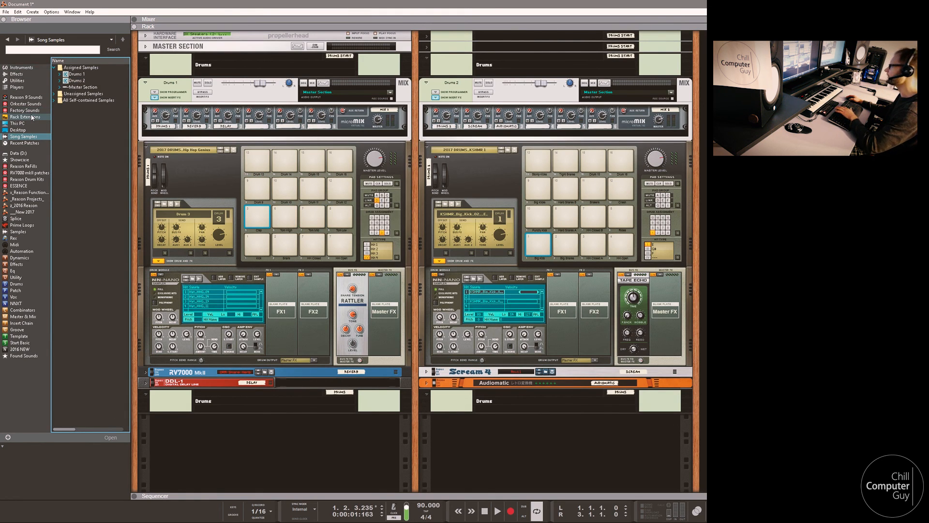
pyautogui.press('F8')
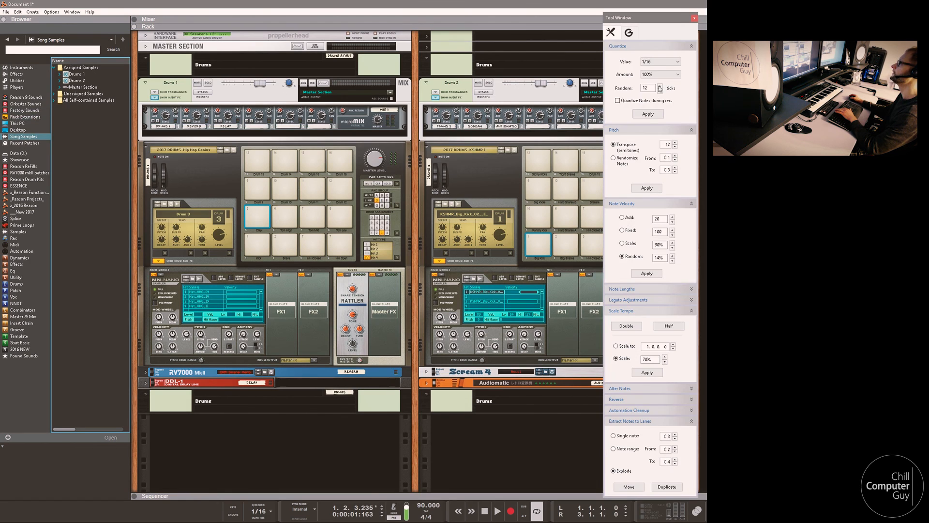
pyautogui.click(628, 32)
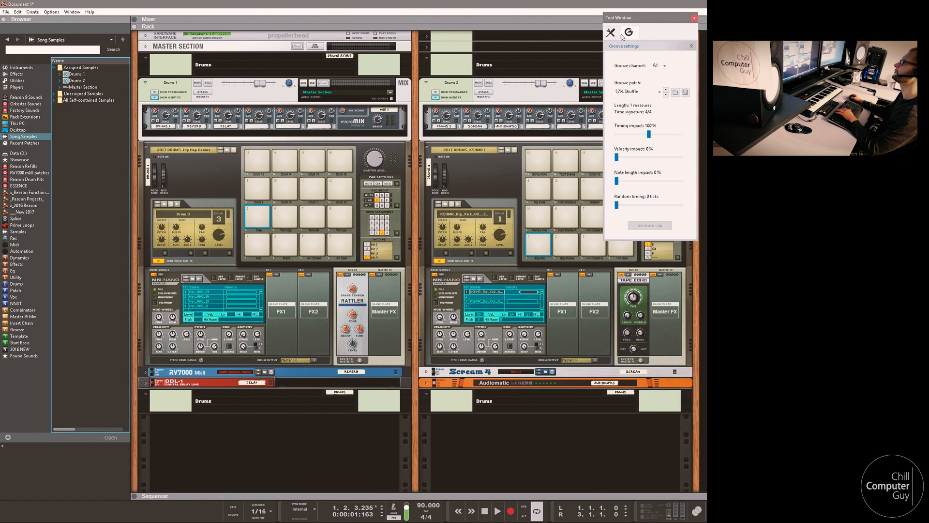
pyautogui.click(694, 18)
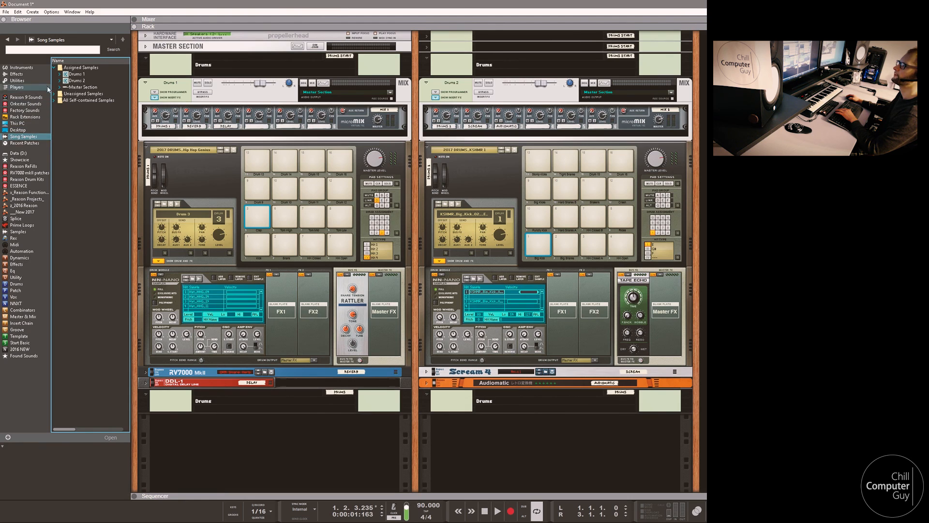
# Check the Master Section, Unassigned Samples and All Self-contained Samples groups in the song samples.
pyautogui.click(73, 87)
pyautogui.click(60, 88)
pyautogui.click(60, 88)
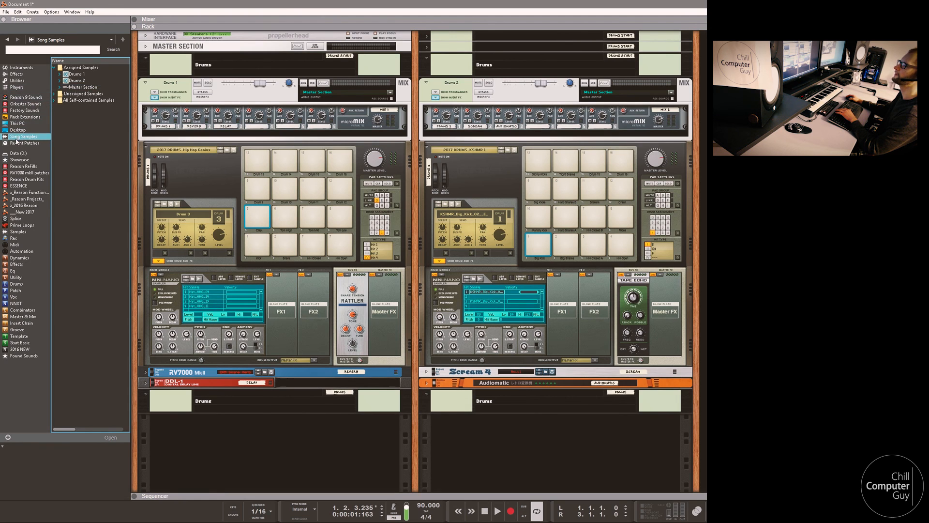
pyautogui.click(77, 87)
pyautogui.click(60, 87)
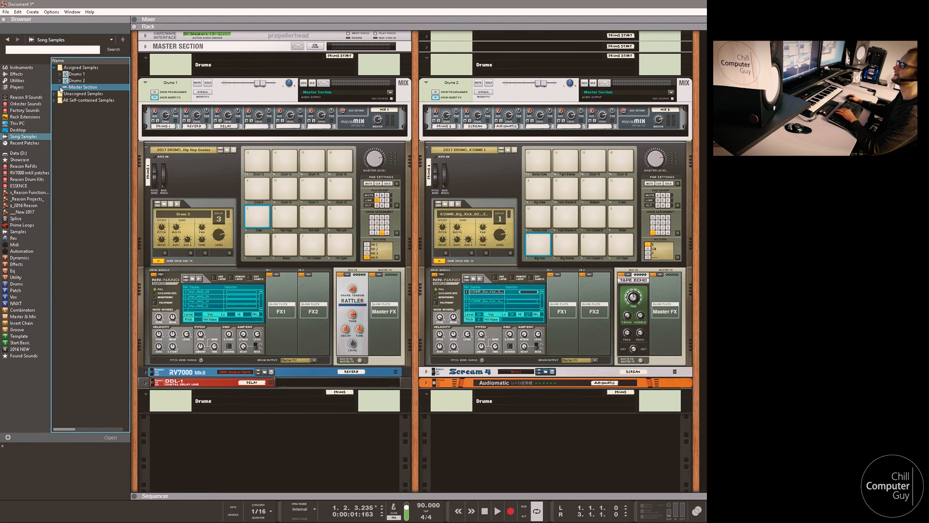
pyautogui.click(80, 93)
pyautogui.click(65, 94)
pyautogui.click(82, 101)
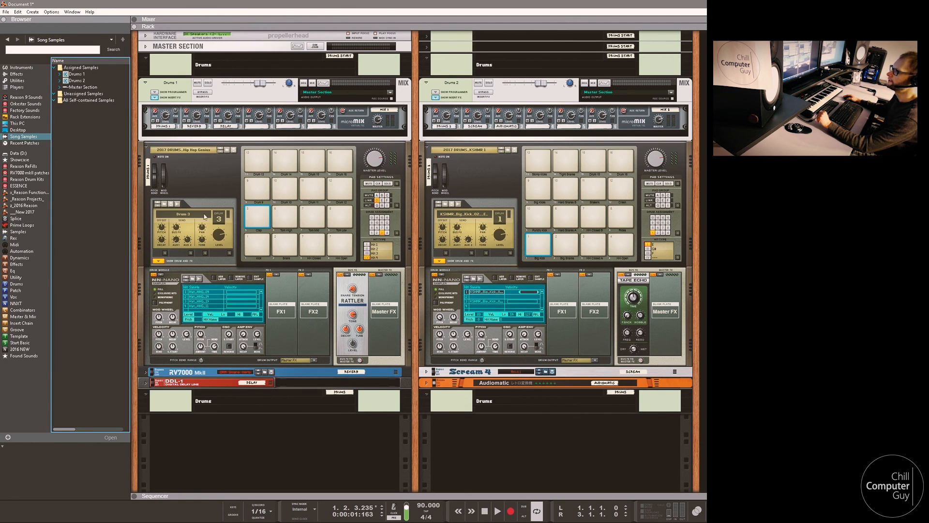
# Hide the browser and inspect the cable routing on the back of the rack, returning to the front view.
pyautogui.click(58, 22)
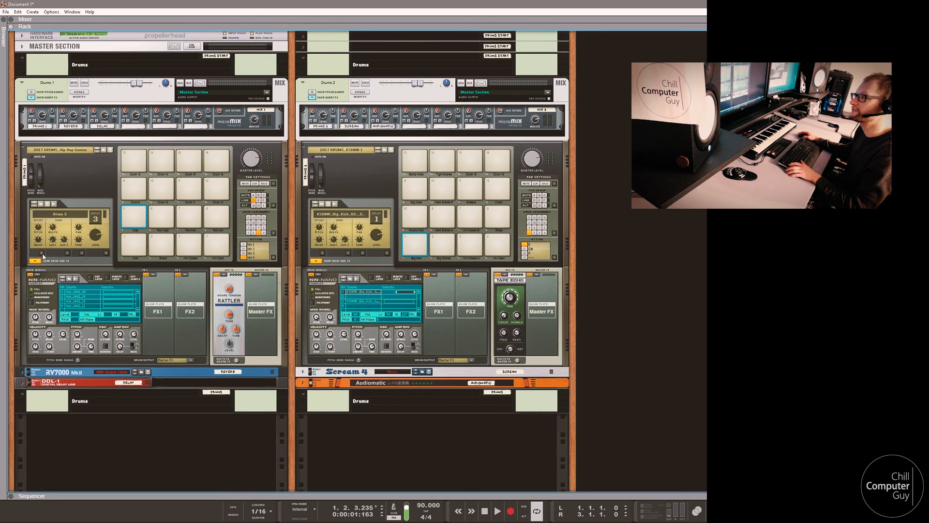
pyautogui.press('Tab')
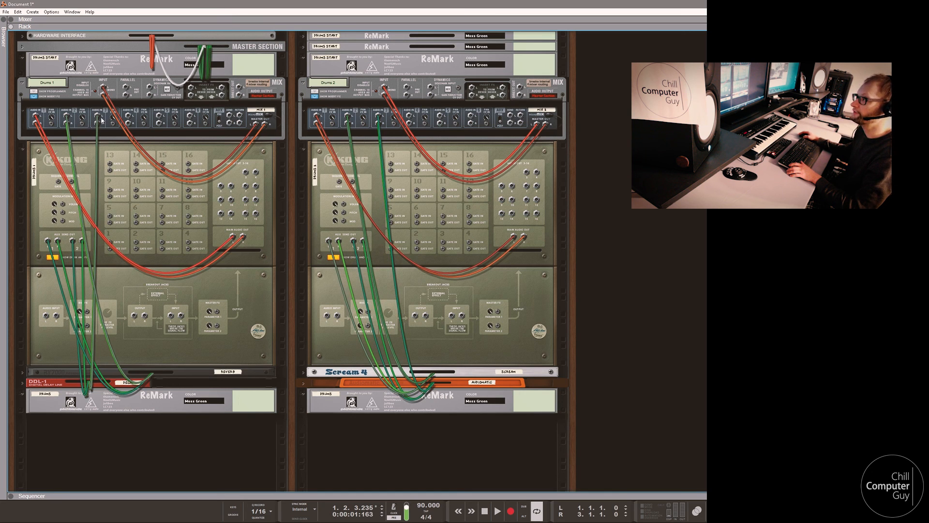
pyautogui.press('Tab')
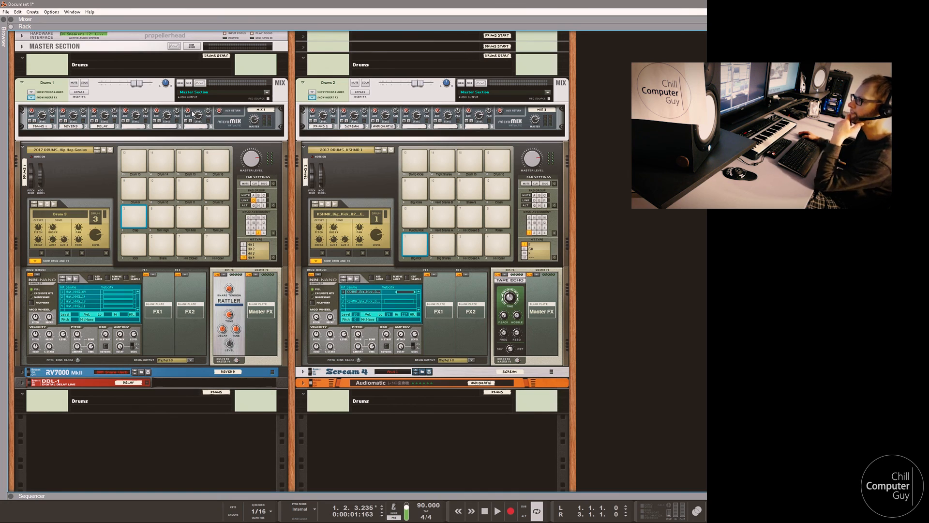
# Open quick edit mode for the drum sends in Drums 1 and adjust the Bus FX, Aux 1 and Aux 2 sends of pads 1 and 2.
pyautogui.click(67, 253)
pyautogui.click(135, 254)
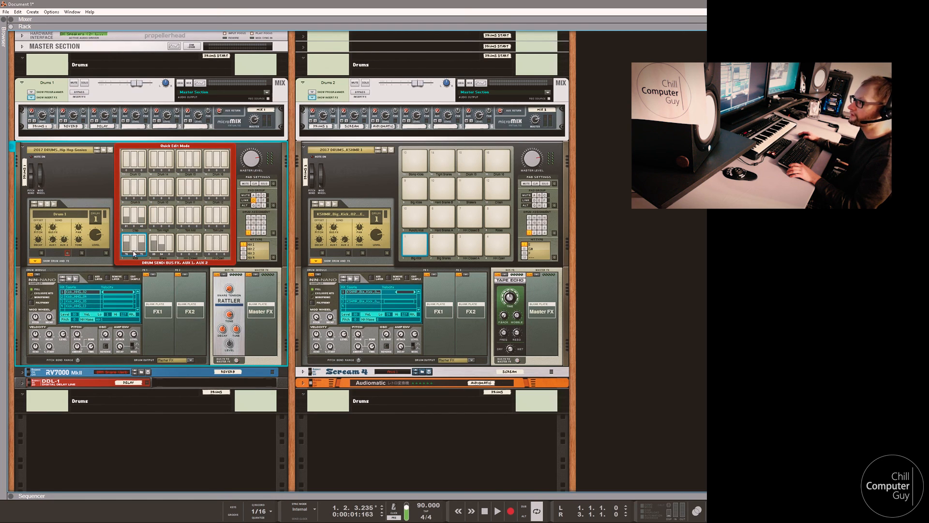
pyautogui.moveTo(144, 245)
pyautogui.mouseDown()
pyautogui.moveTo(145, 237)
pyautogui.moveTo(137, 243)
pyautogui.mouseUp()
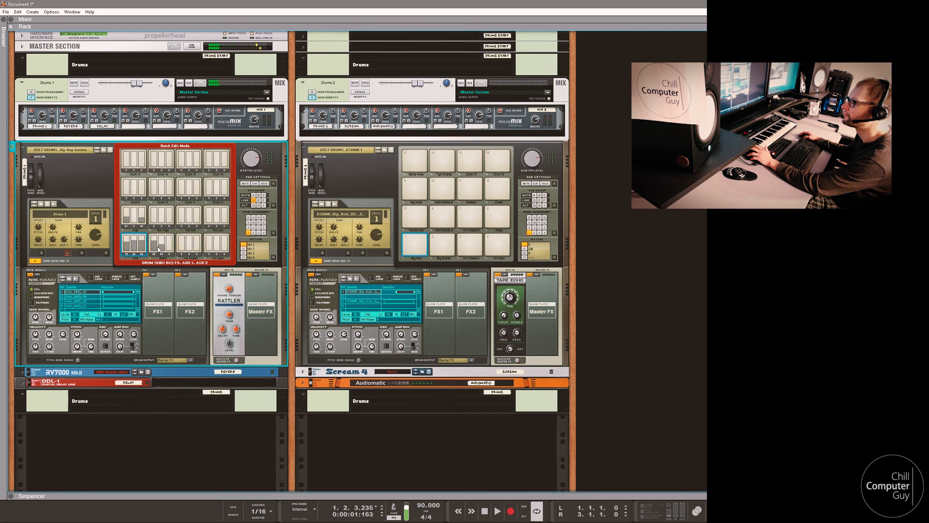
pyautogui.click(161, 247)
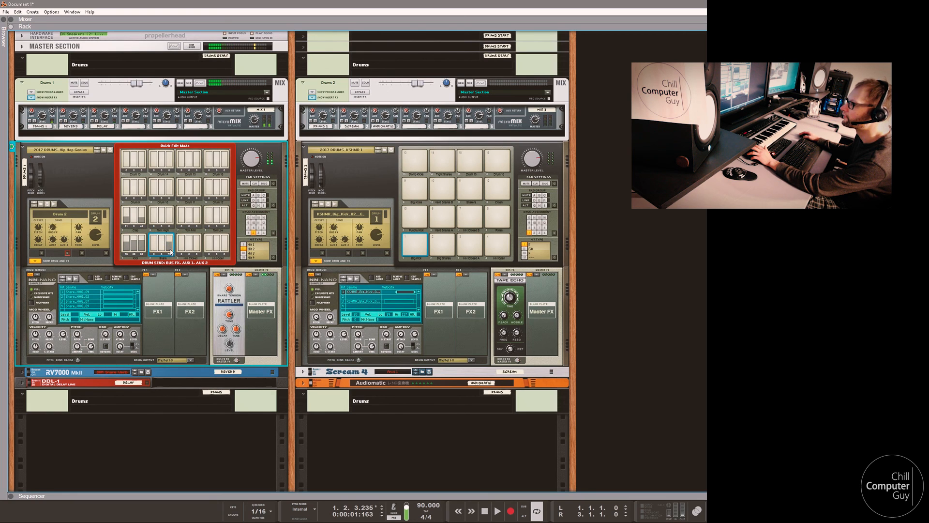
pyautogui.moveTo(170, 250)
pyautogui.mouseDown()
pyautogui.moveTo(169, 236)
pyautogui.moveTo(154, 246)
pyautogui.mouseUp()
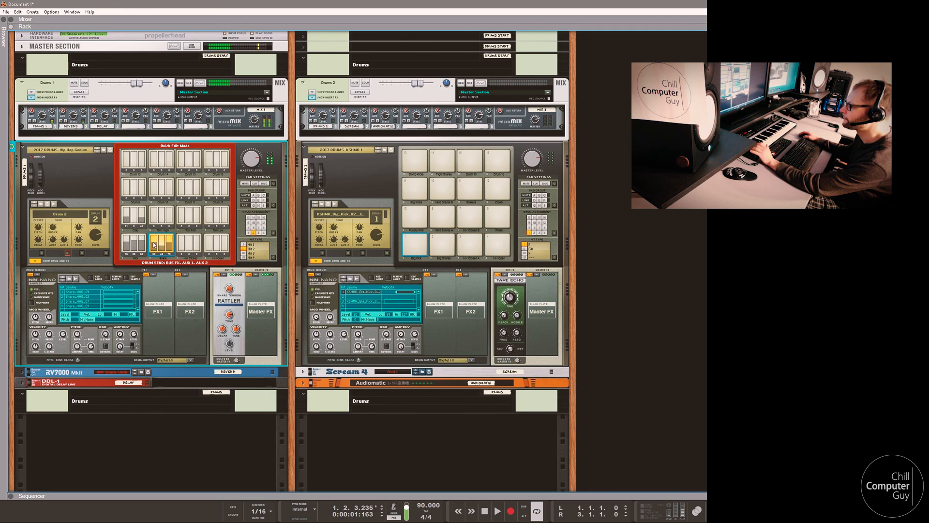